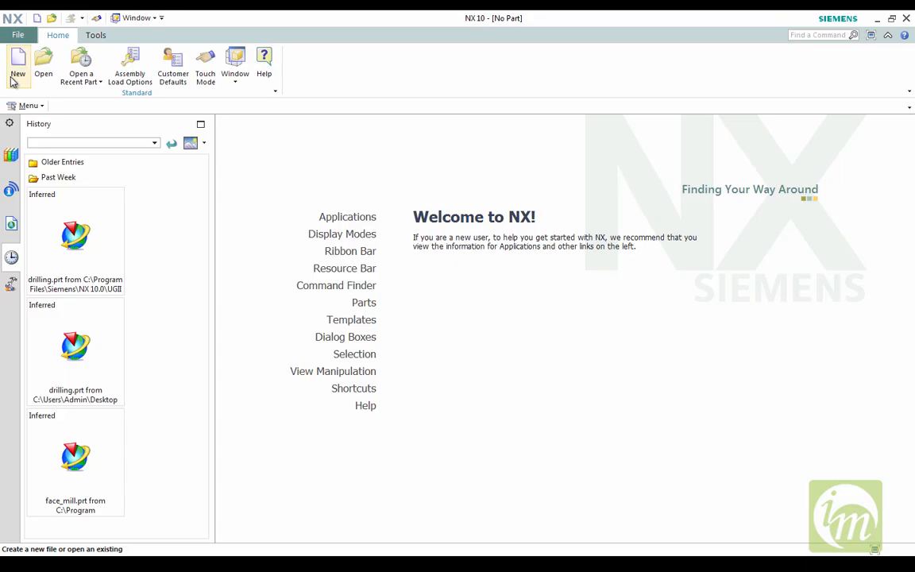
# Create a new millimetre model file named planer-mill in the Desktop folder
pyautogui.click(16, 70)
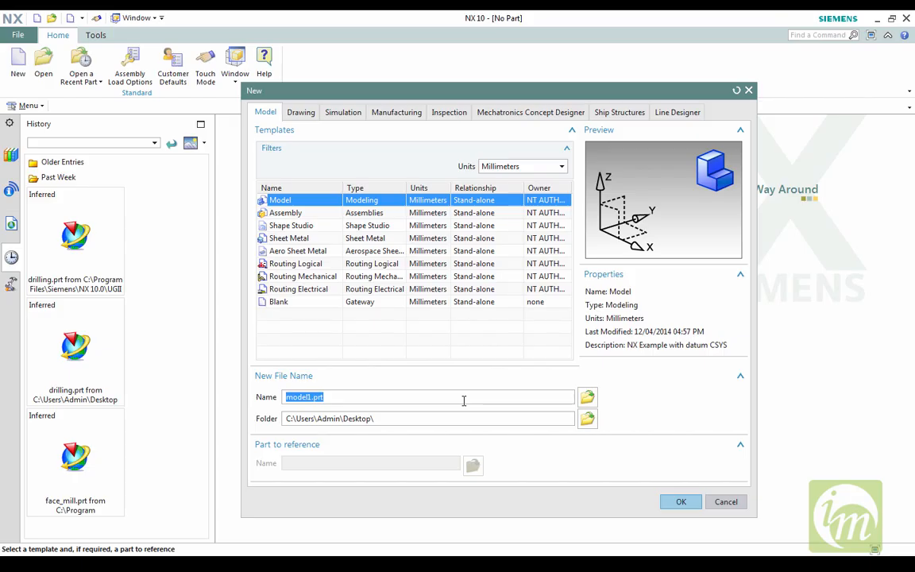
pyautogui.write('planer-mill')
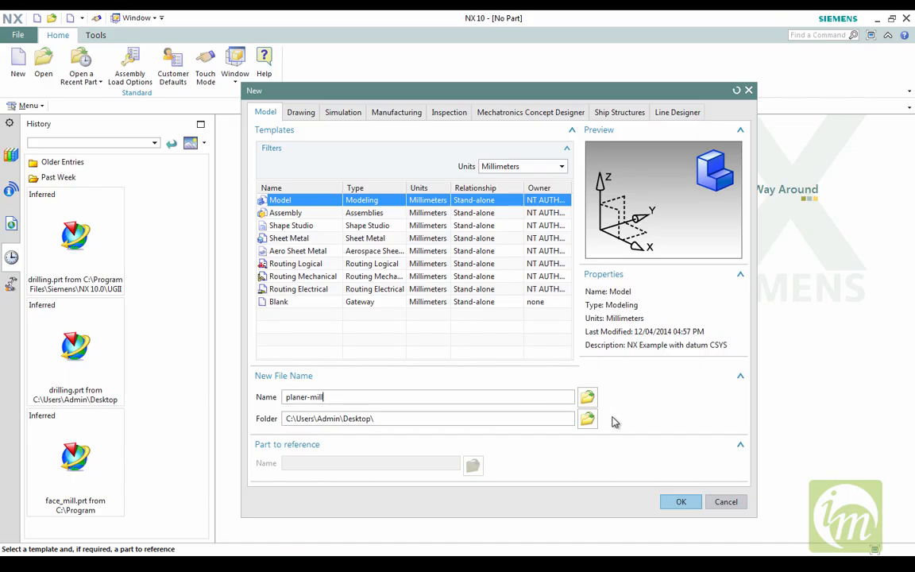
pyautogui.click(588, 421)
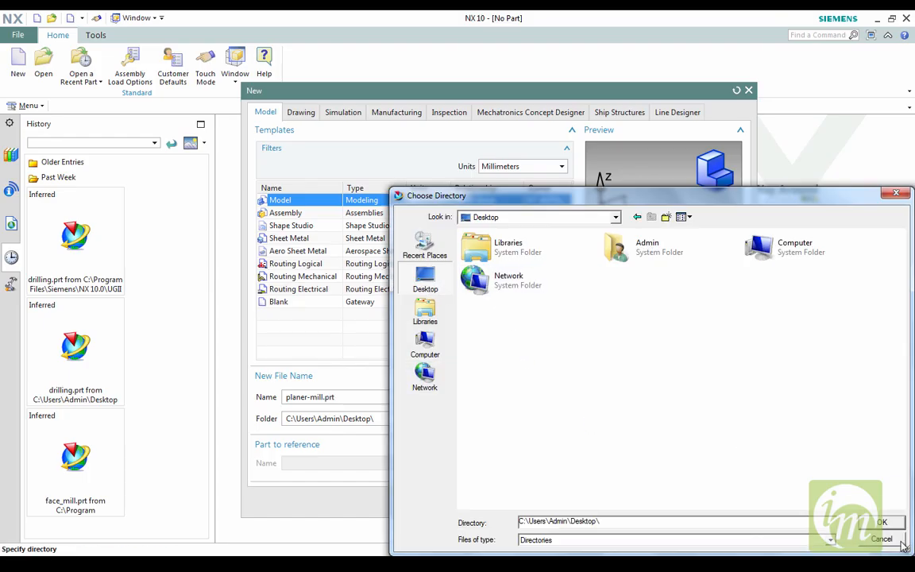
pyautogui.click(881, 522)
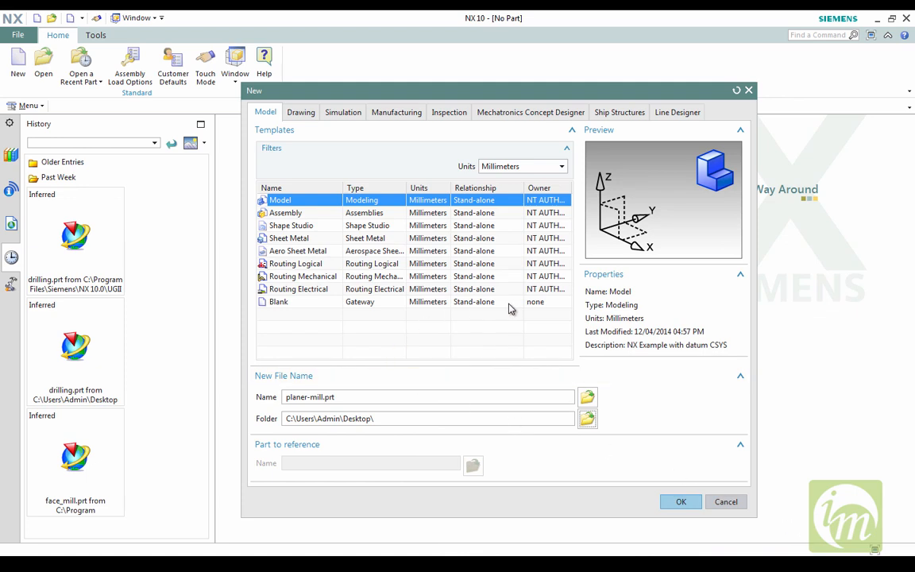
pyautogui.click(677, 500)
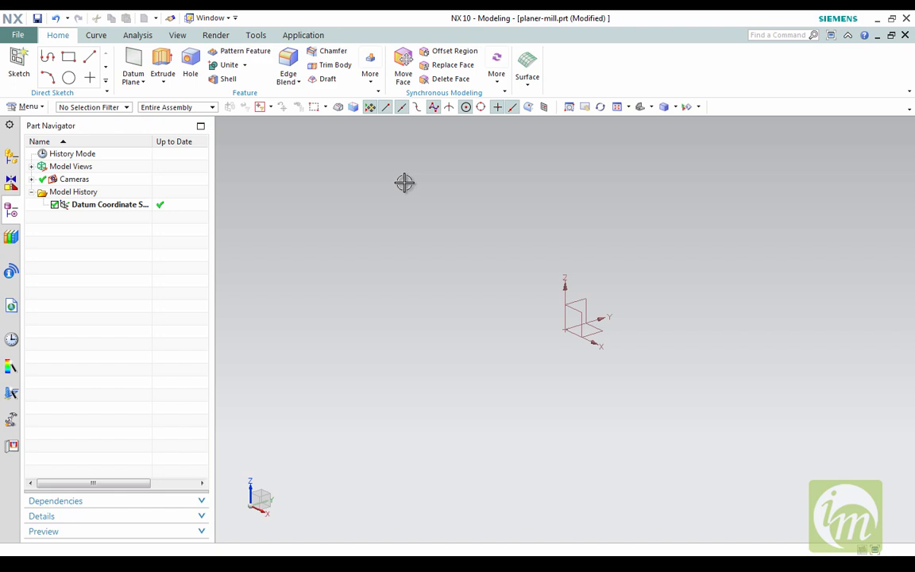
# Start a new sketch on the XY plane of the datum coordinate system
pyautogui.click(19, 72)
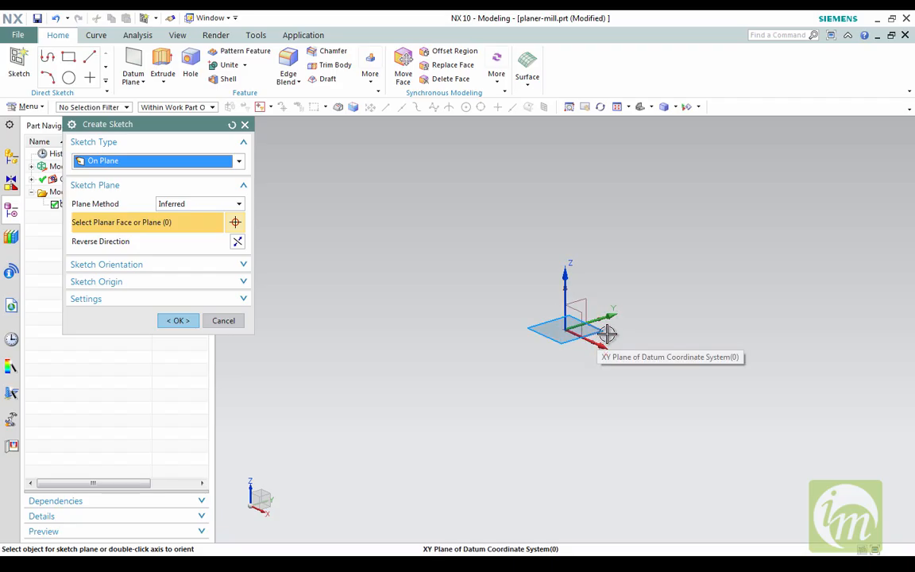
pyautogui.click(603, 336)
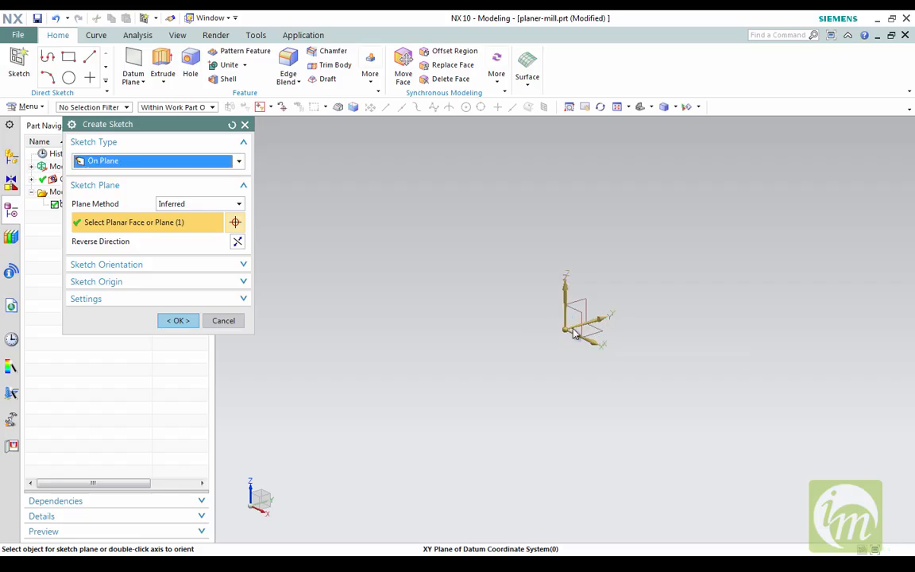
pyautogui.click(178, 321)
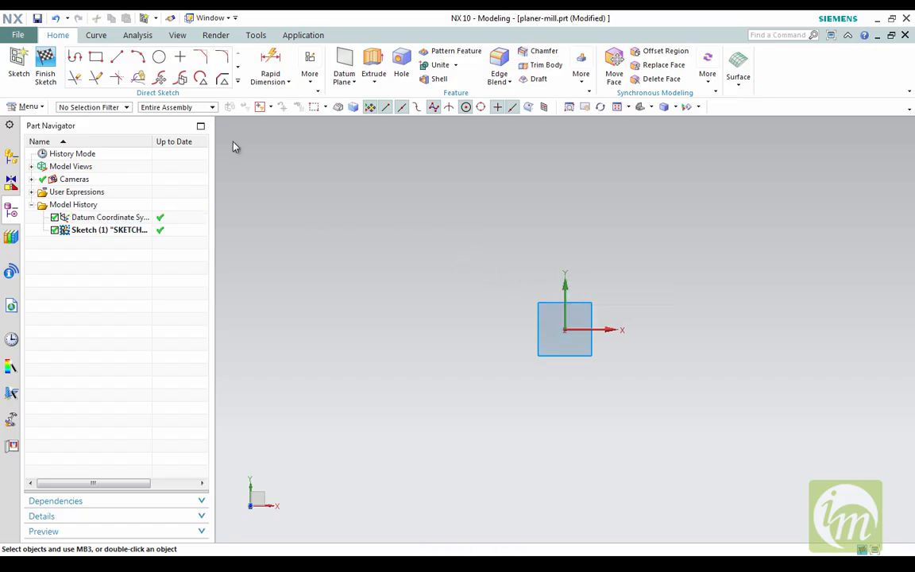
# Sketch a rectangle about 131 mm wide and 71 mm high enclosing the sketch origin
pyautogui.click(95, 56)
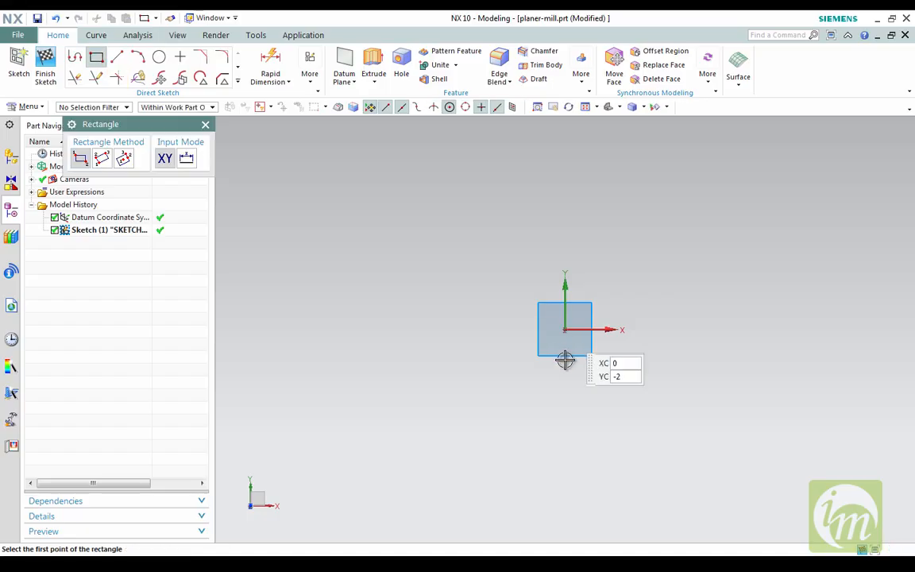
pyautogui.click(431, 254)
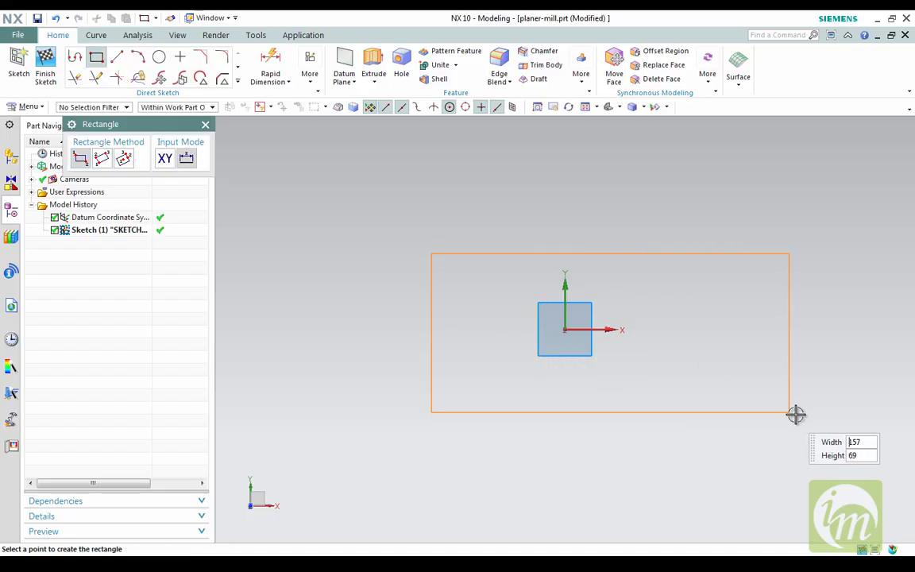
pyautogui.click(730, 413)
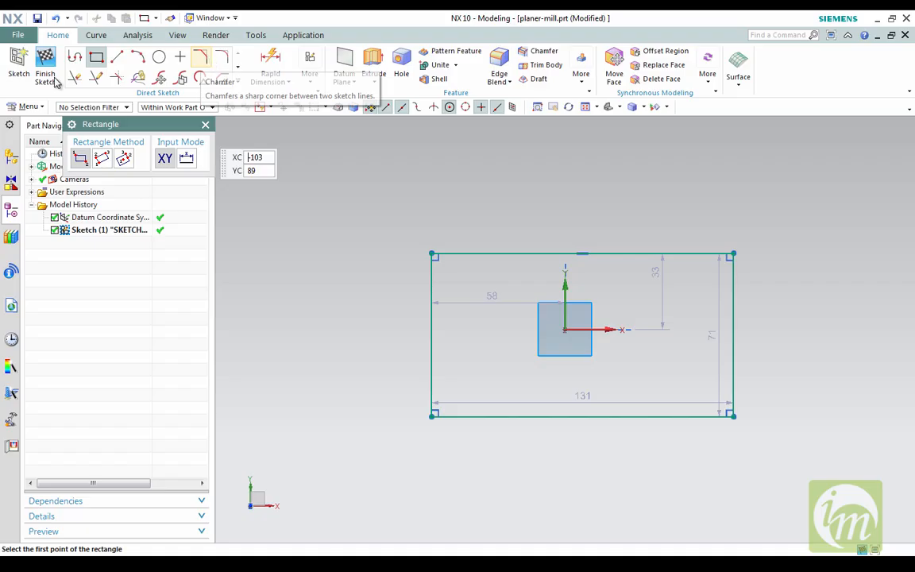
pyautogui.click(205, 124)
pyautogui.press('Escape')
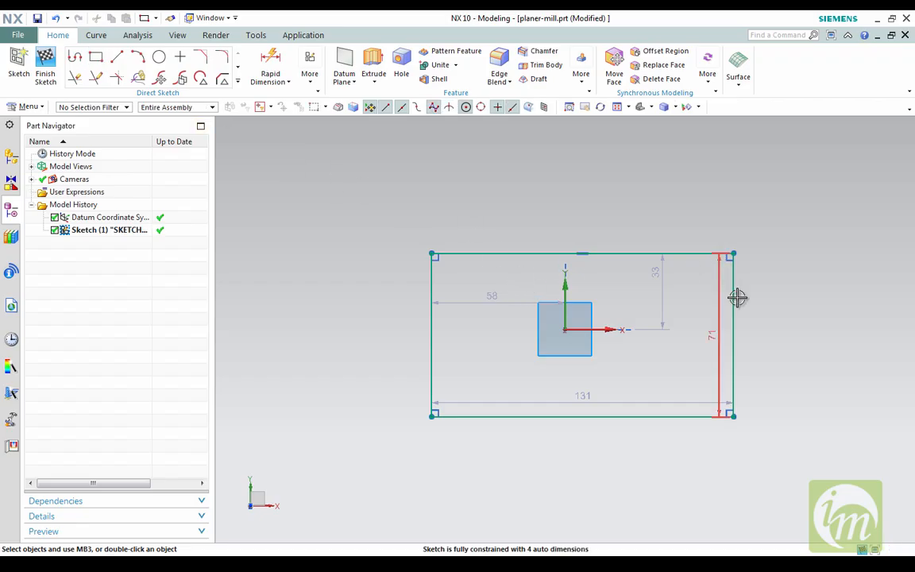
# Set the rectangle's width to 150 mm and its height to 70 mm
pyautogui.doubleClick(585, 395)
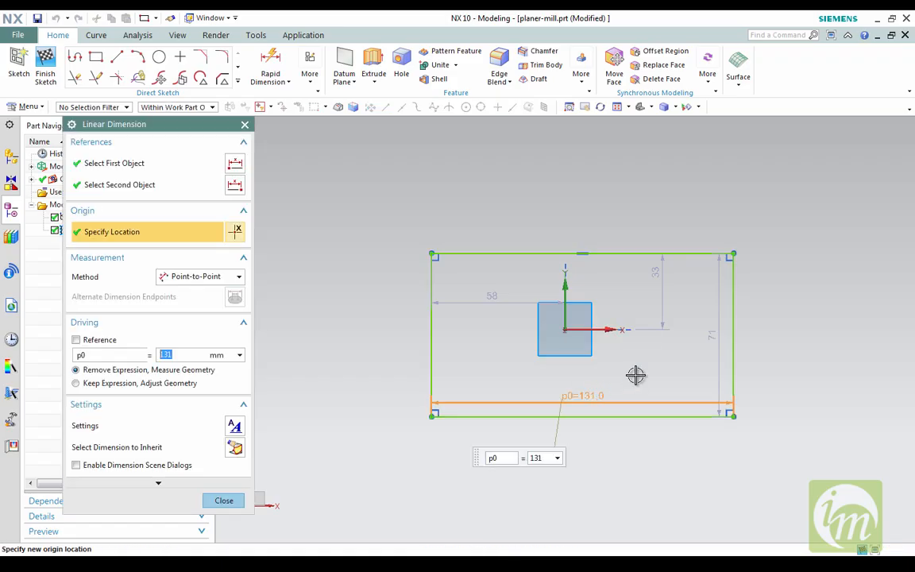
pyautogui.write('150')
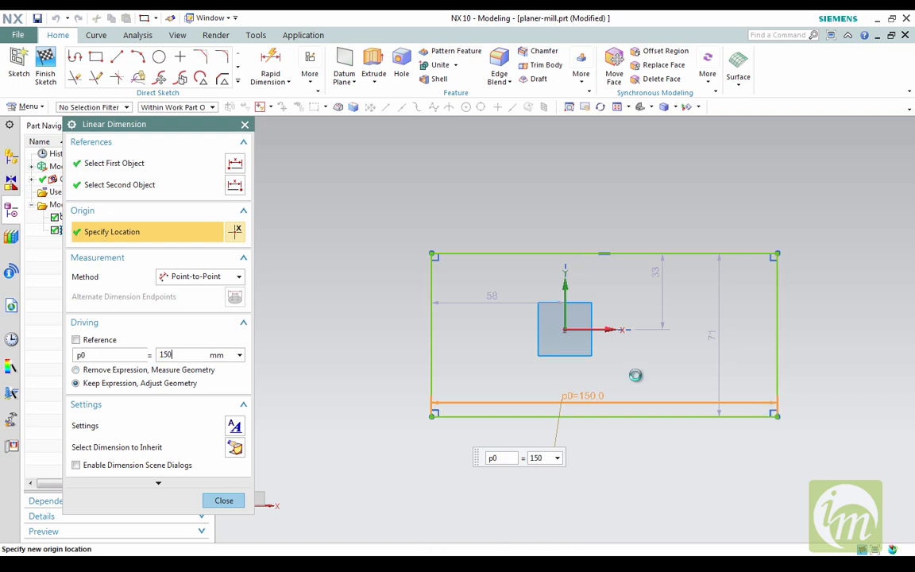
pyautogui.press('Return')
pyautogui.doubleClick(713, 337)
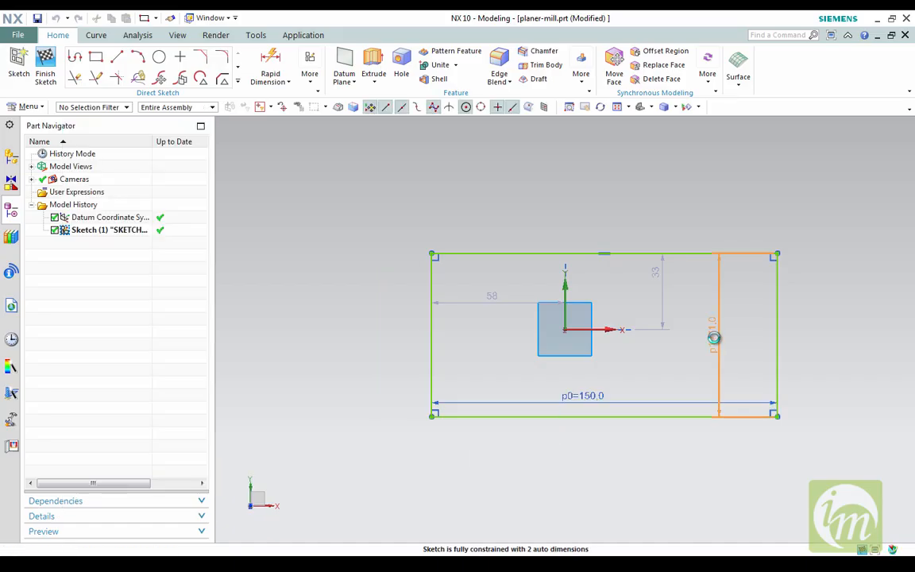
pyautogui.doubleClick(714, 337)
pyautogui.write('70')
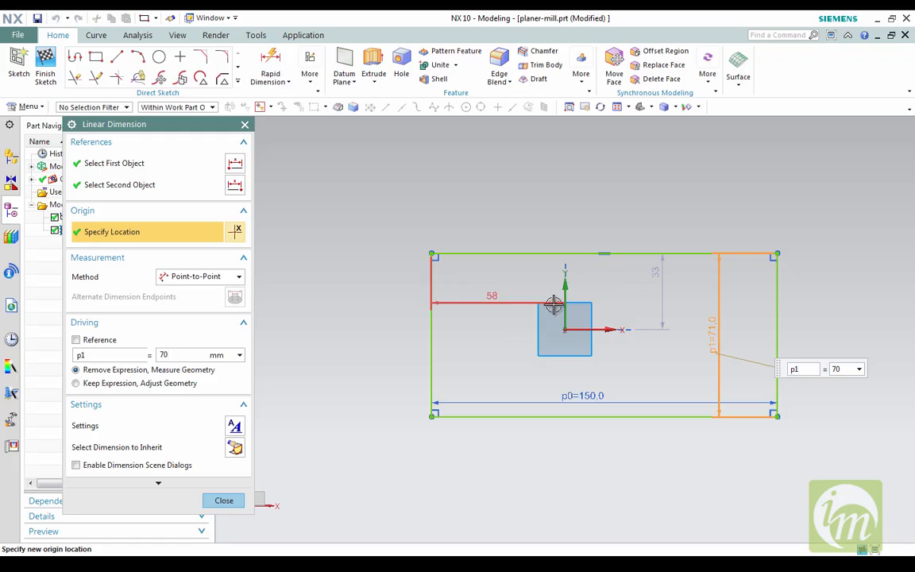
pyautogui.click(498, 301)
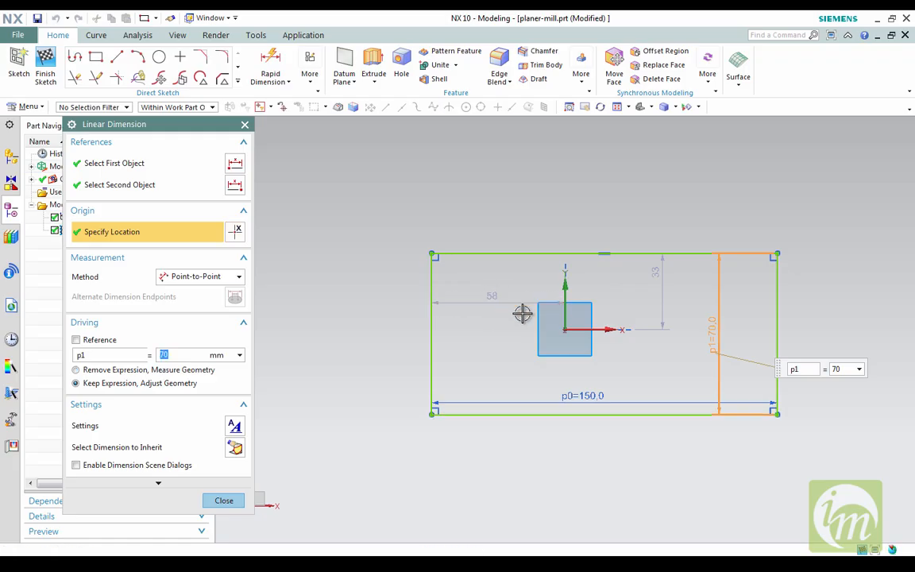
# Centre the rectangle on the origin by setting its left-edge distance to 75 mm and its upper-edge distance to 35 mm
pyautogui.doubleClick(490, 304)
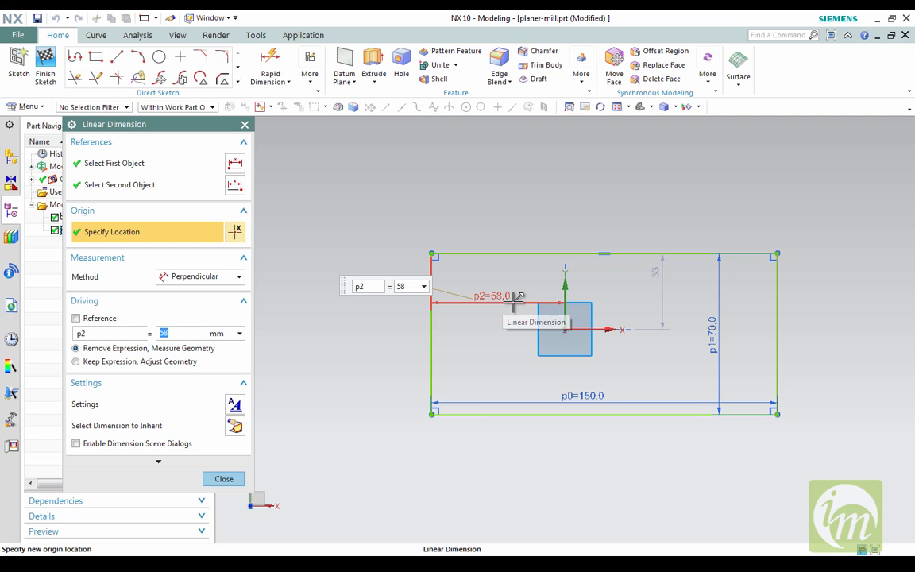
pyautogui.press('Return')
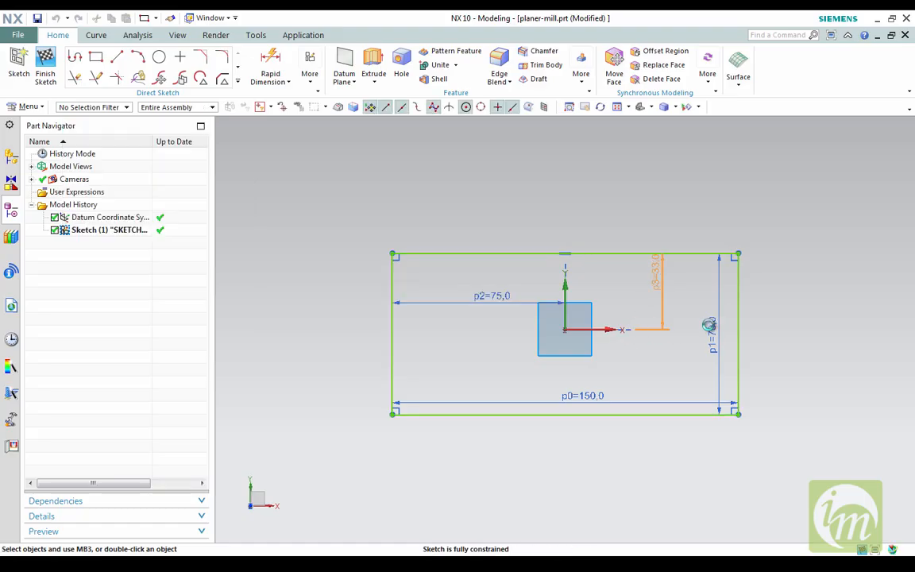
pyautogui.write('35')
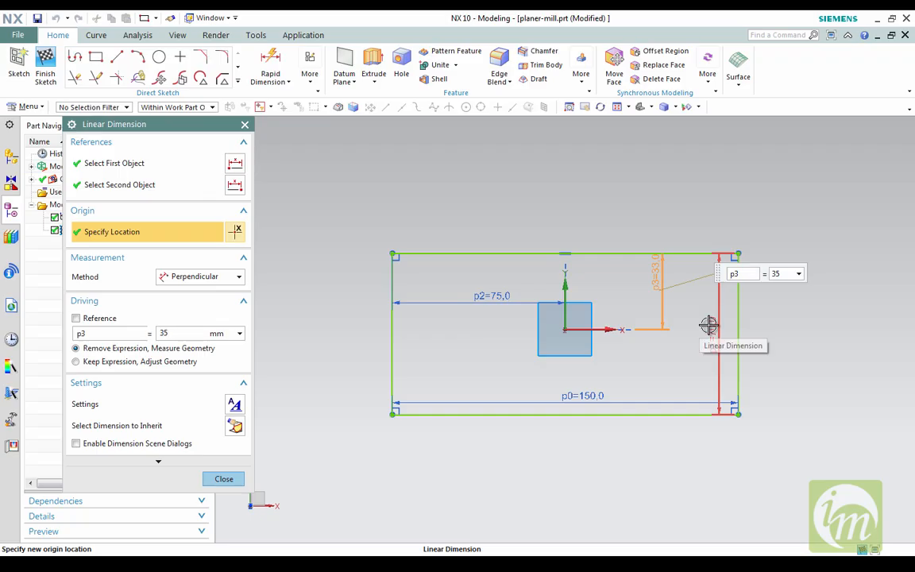
pyautogui.click(217, 478)
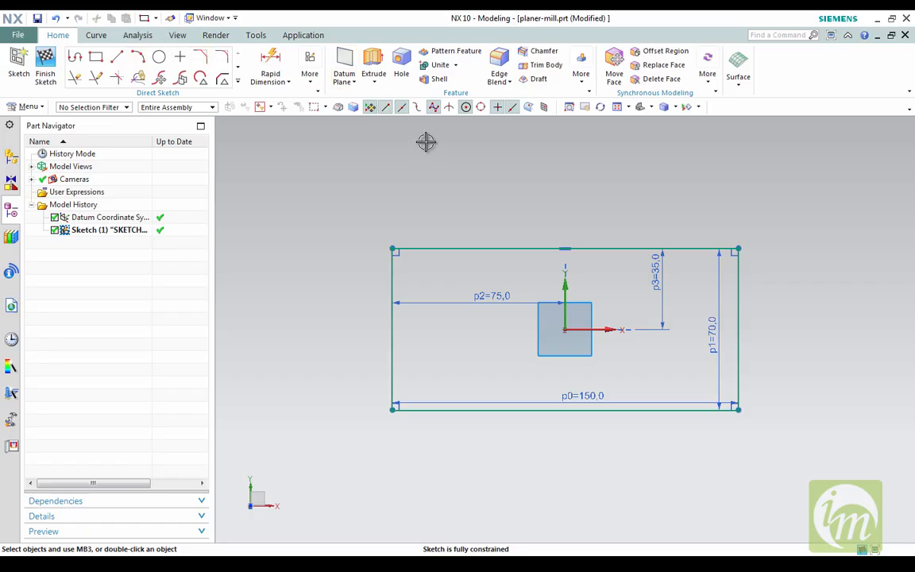
# Extrude the rectangle from 0 to 30 mm upward into a solid block
pyautogui.moveTo(443, 372)
pyautogui.mouseDown(button='middle')
pyautogui.moveTo(459, 293)
pyautogui.moveTo(464, 317)
pyautogui.mouseUp(button='middle')
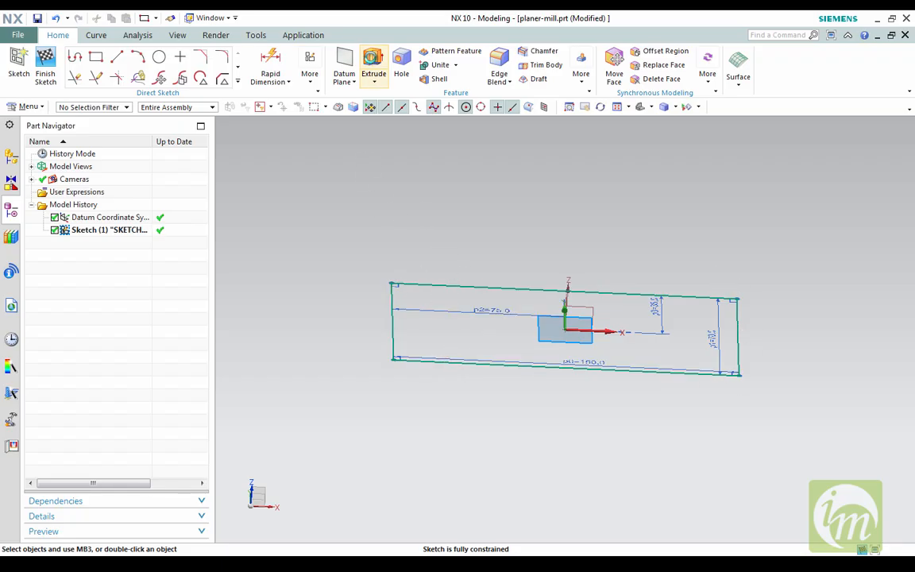
pyautogui.click(373, 63)
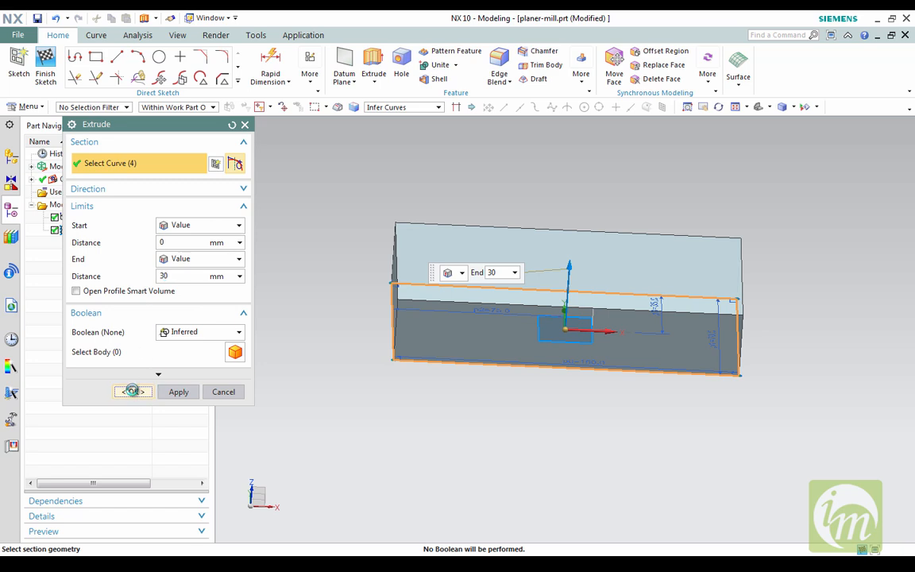
pyautogui.click(131, 390)
# Start a new sketch on the top face of the extruded block
pyautogui.moveTo(402, 326); pyautogui.dragTo(519, 299, button='middle')
pyautogui.click(516, 295)
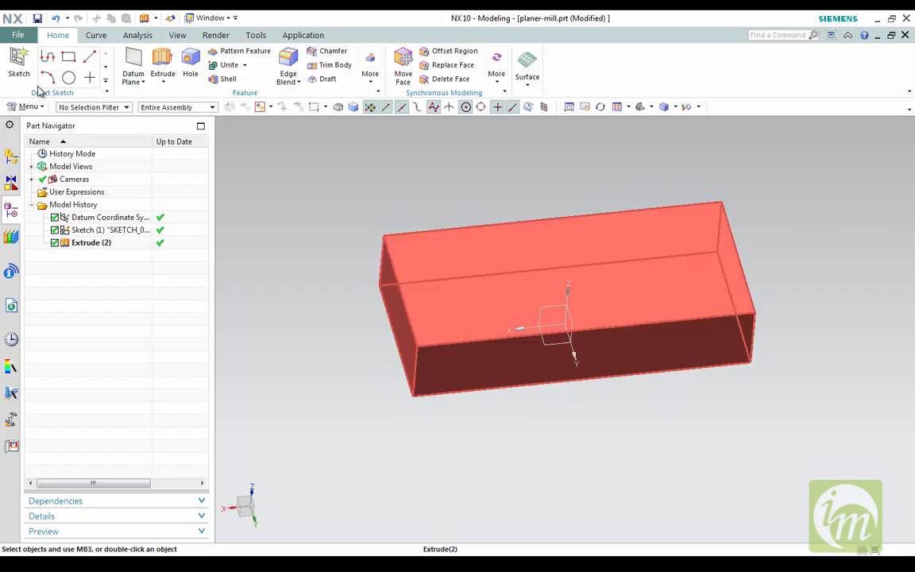
pyautogui.click(19, 62)
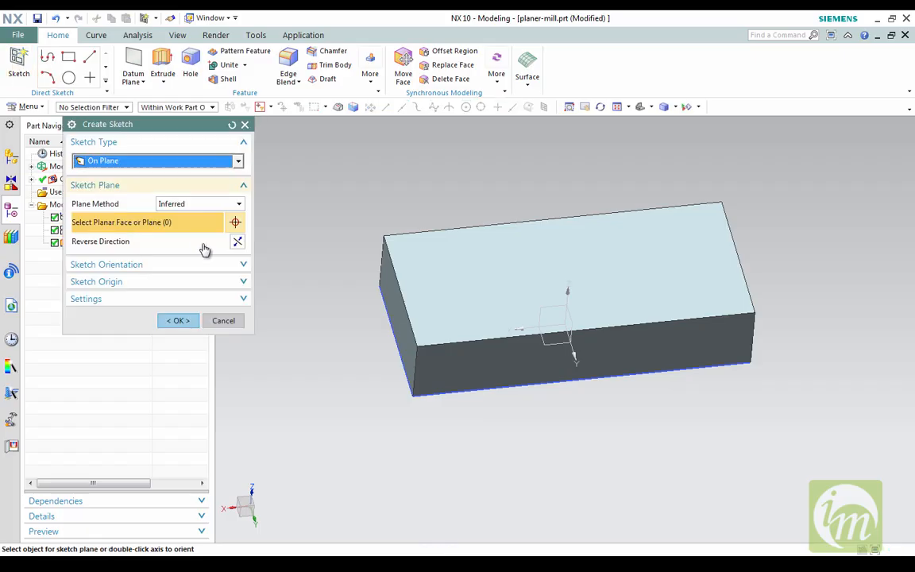
pyautogui.click(447, 277)
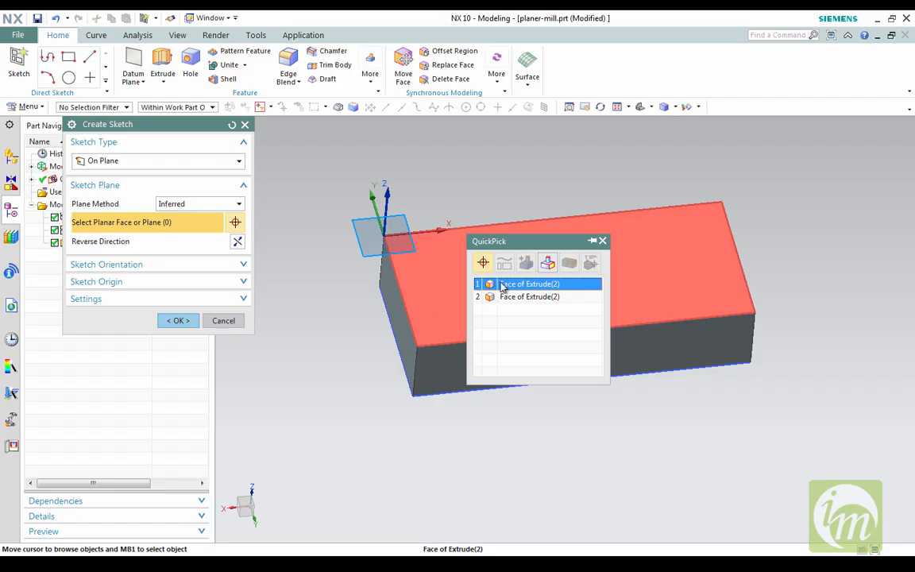
pyautogui.click(502, 286)
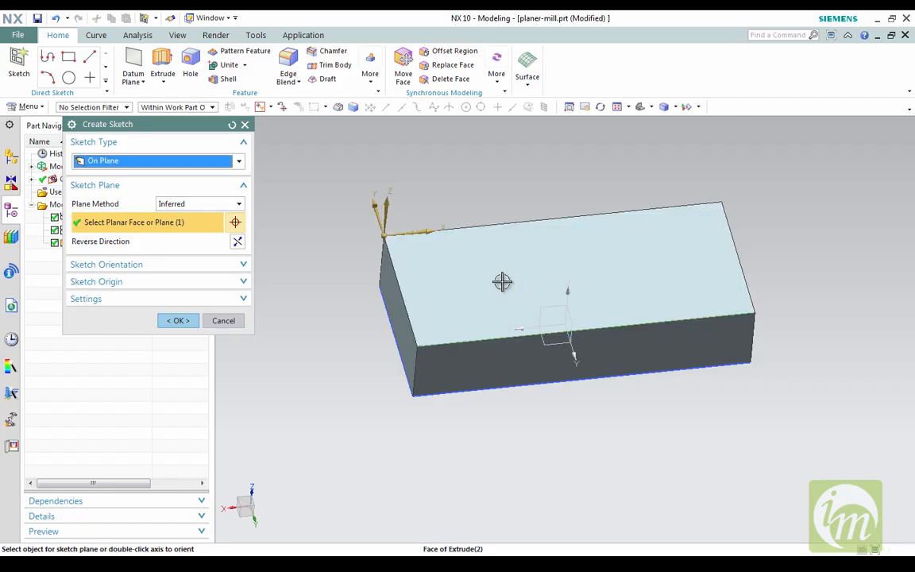
pyautogui.click(178, 320)
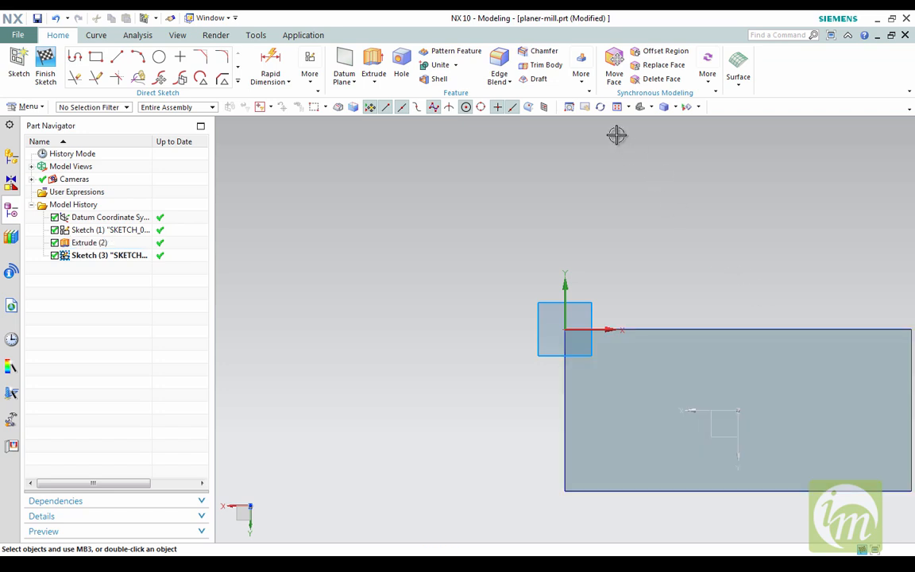
# Sketch a smaller rectangle inside the block's top face, with its left side about 38 mm from the block's left edge
pyautogui.click(627, 106)
pyautogui.click(629, 120)
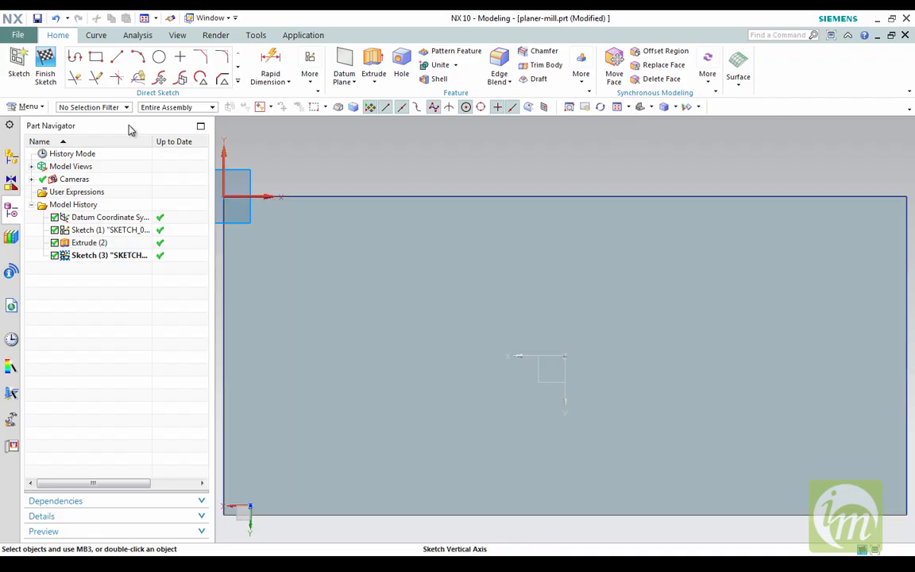
pyautogui.click(96, 58)
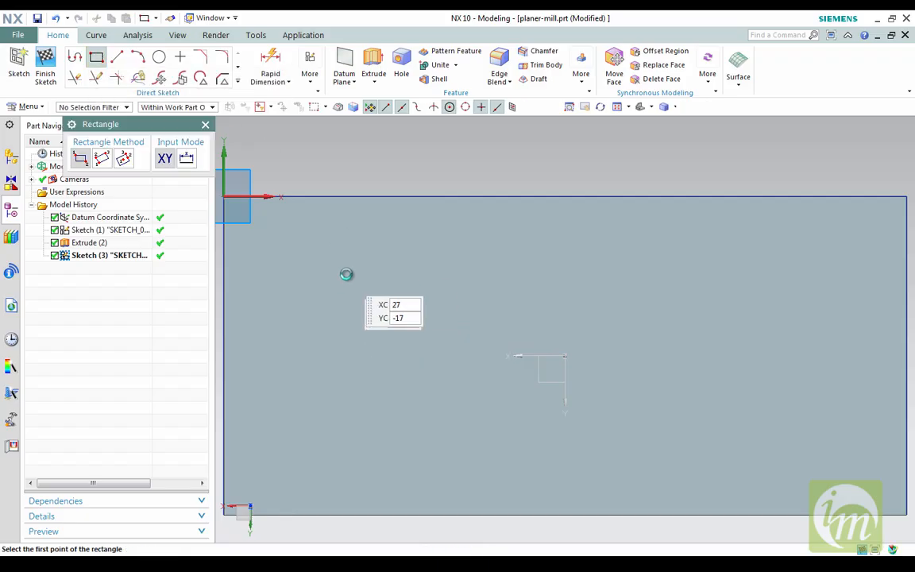
pyautogui.click(398, 281)
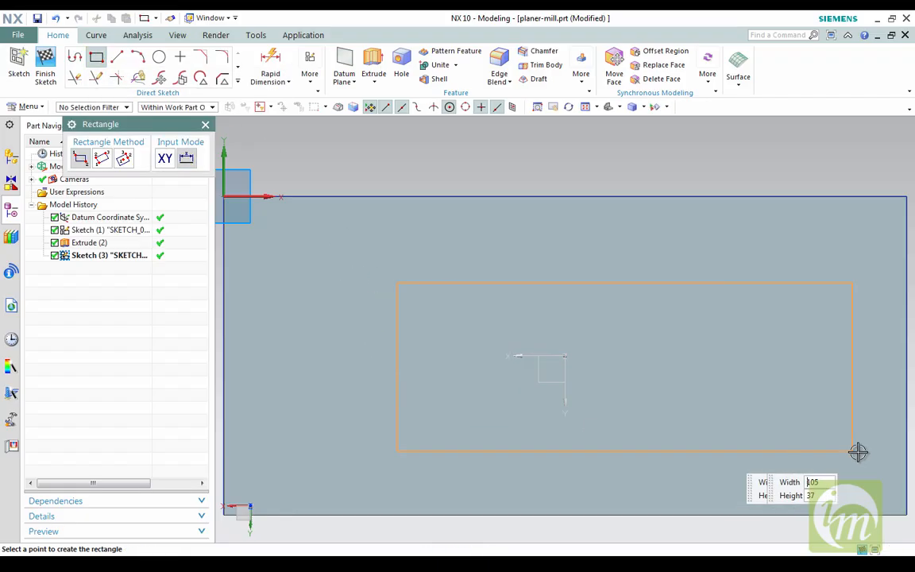
pyautogui.click(736, 441)
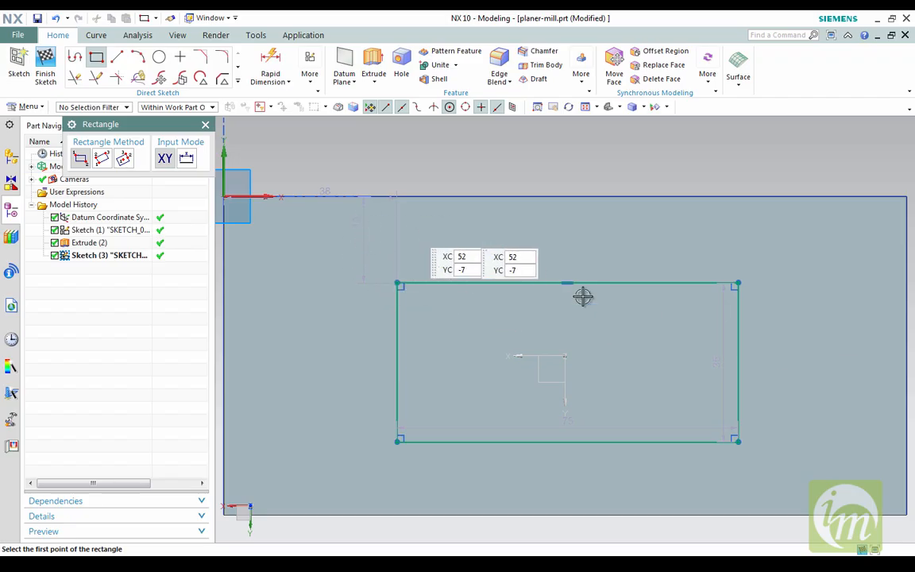
pyautogui.click(205, 124)
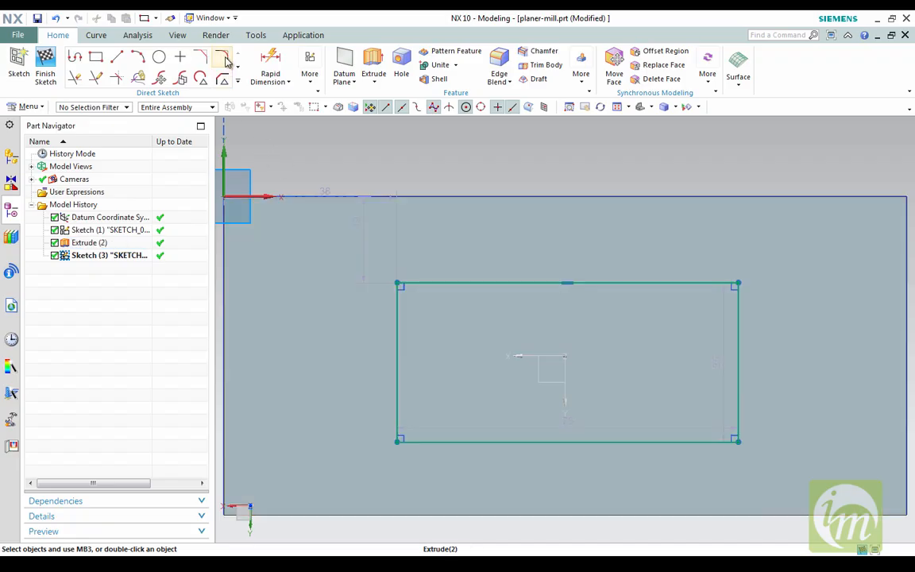
# Fillet the upper-left corner of the inner sketch rectangle with a 10 mm radius
pyautogui.click(221, 58)
pyautogui.click(397, 322)
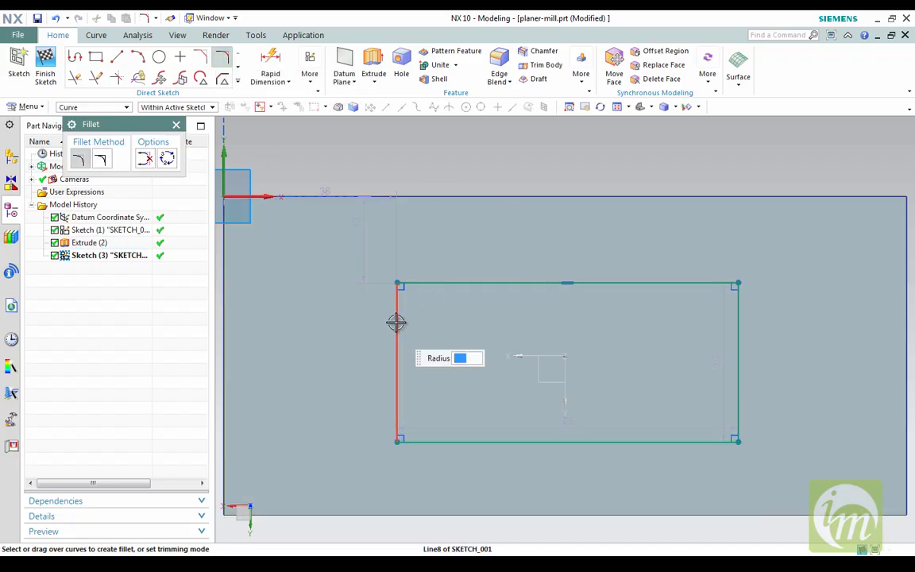
pyautogui.click(413, 282)
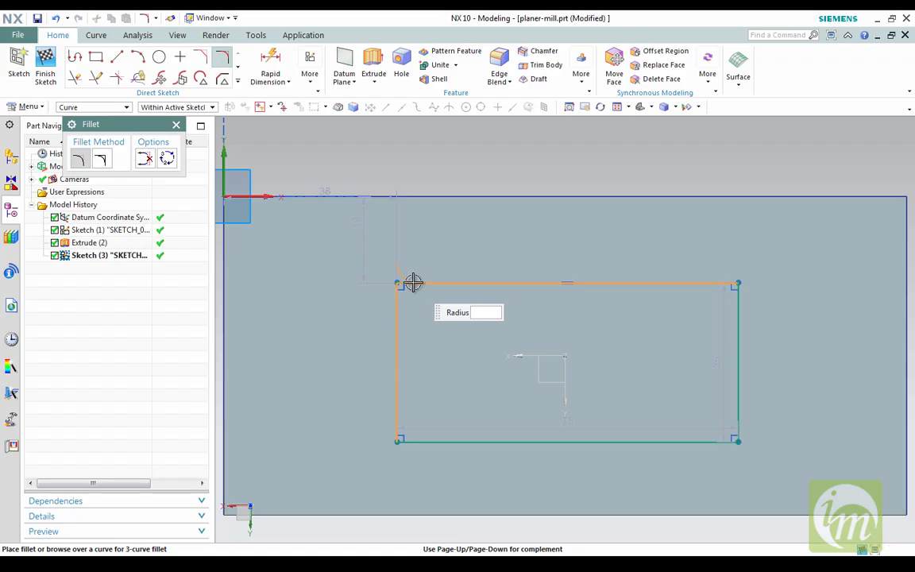
pyautogui.write('10')
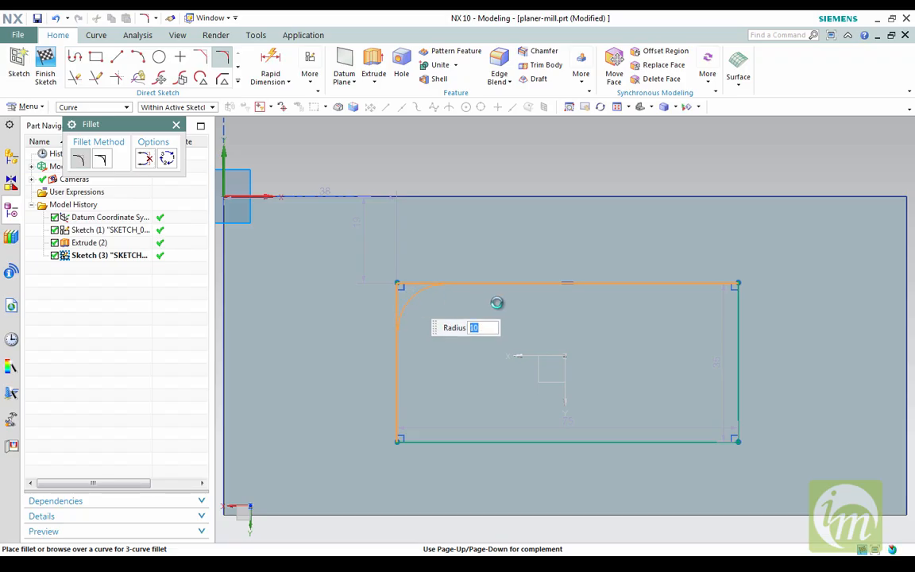
pyautogui.press('Return')
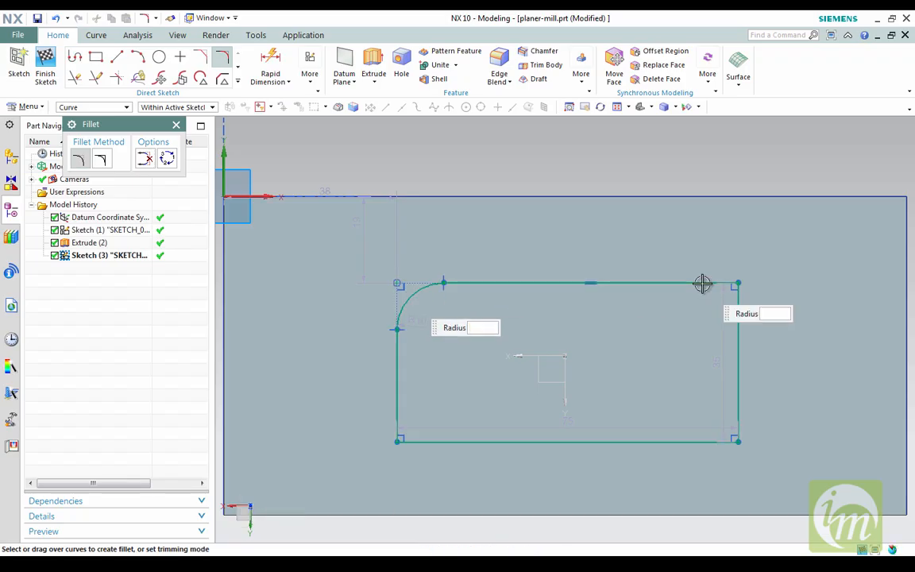
# Fillet the upper-right and lower-right corners of the inner rectangle freehand with radii of about 10 mm
pyautogui.click(702, 284)
pyautogui.click(737, 319)
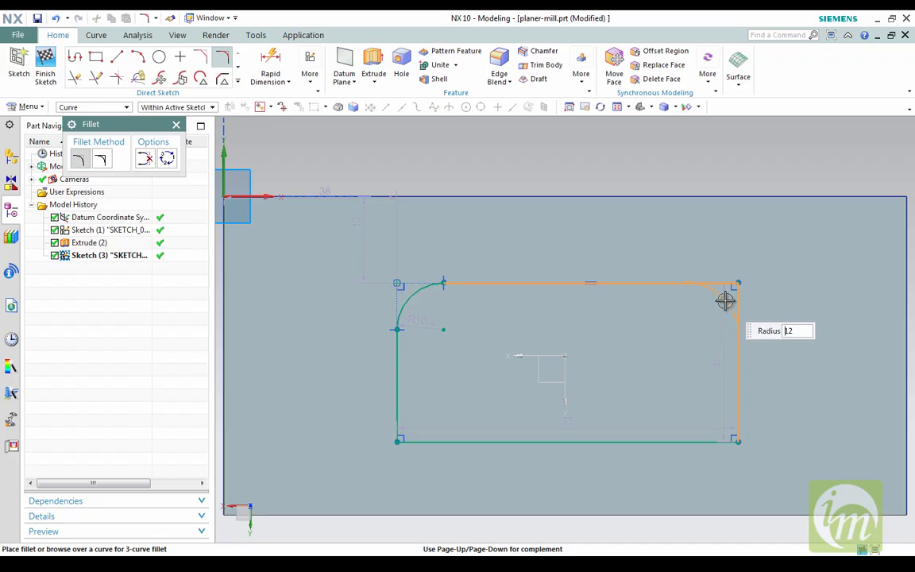
pyautogui.click(730, 382)
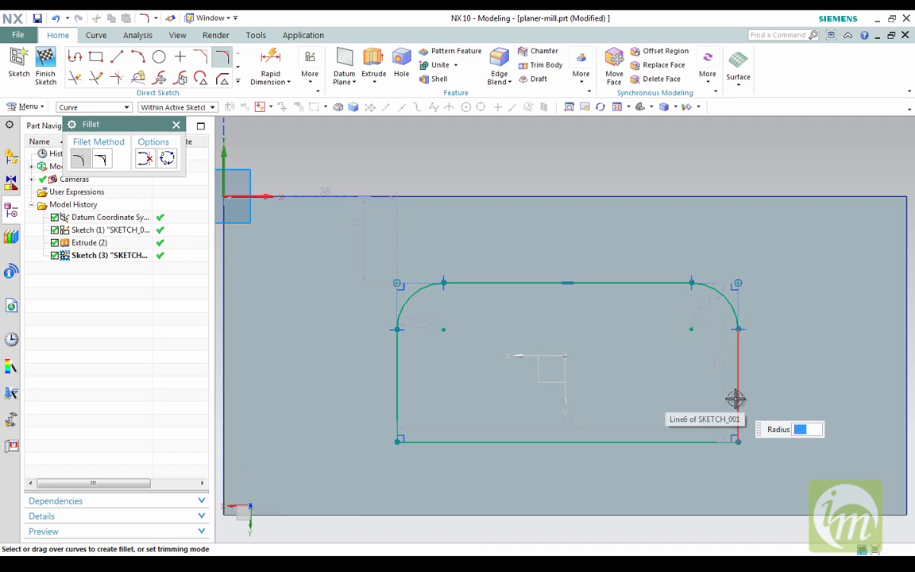
pyautogui.click(735, 398)
pyautogui.click(701, 439)
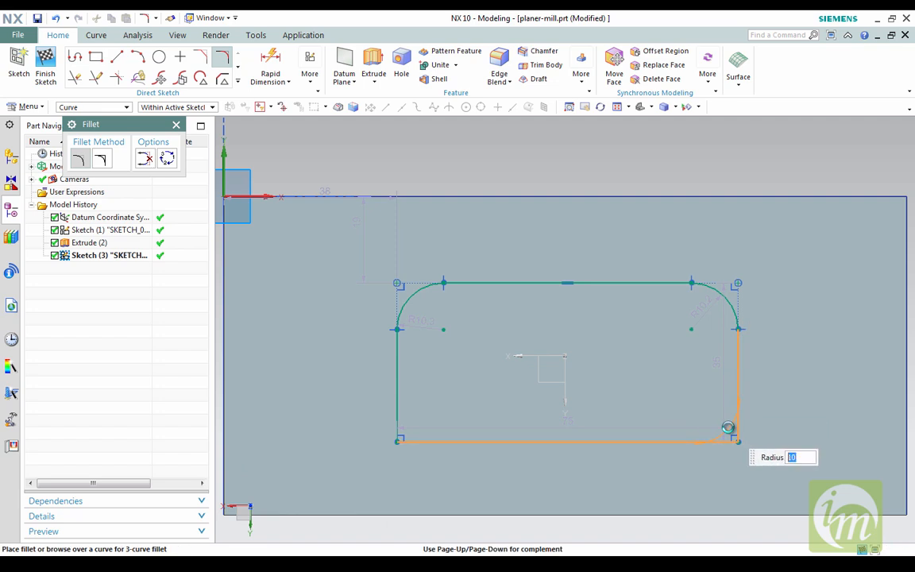
pyautogui.click(477, 435)
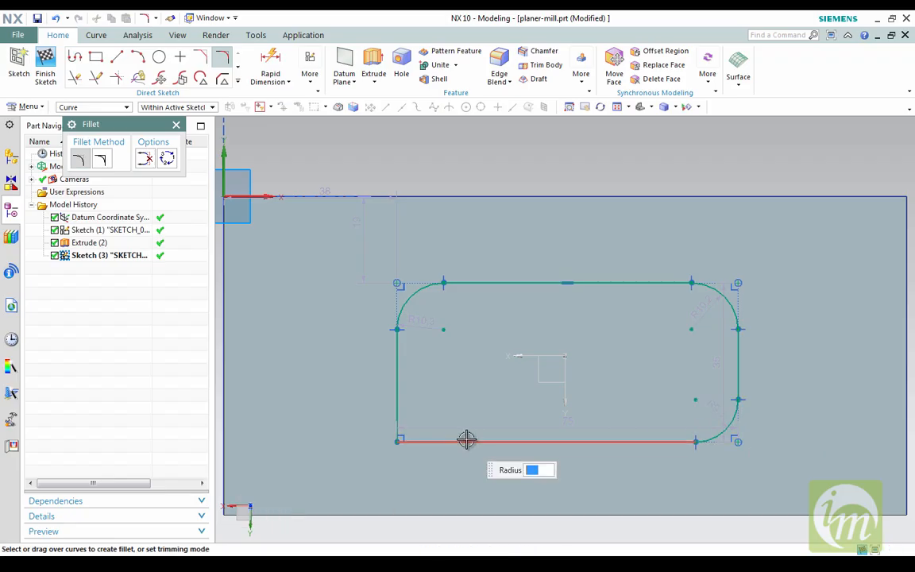
# Fillet the lower-left corner of the inner rectangle and set its radius dimension to 10 mm
pyautogui.click(400, 409)
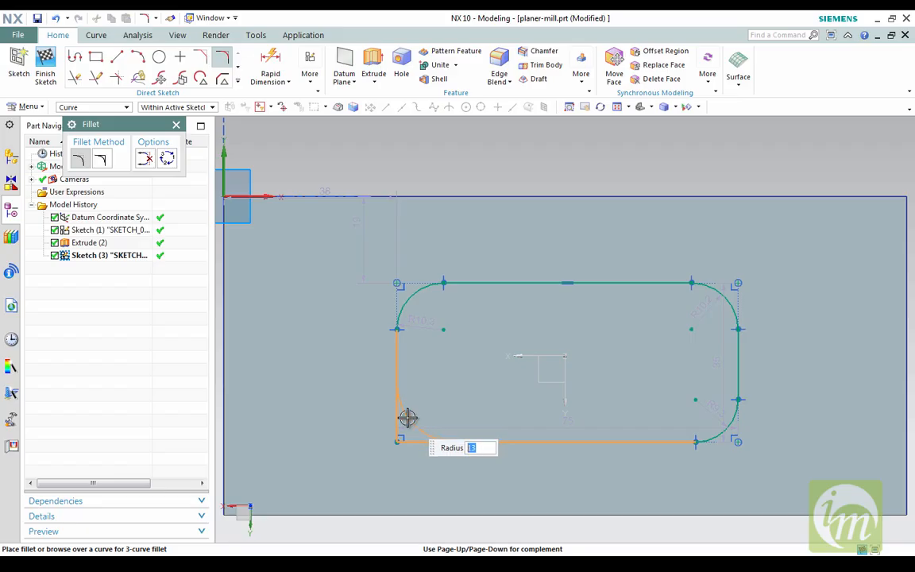
pyautogui.click(482, 415)
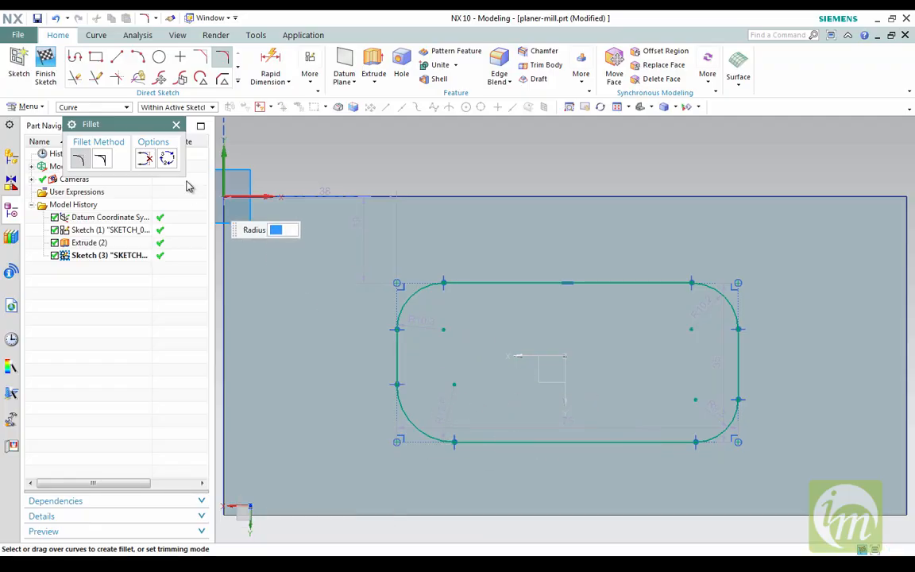
pyautogui.click(177, 124)
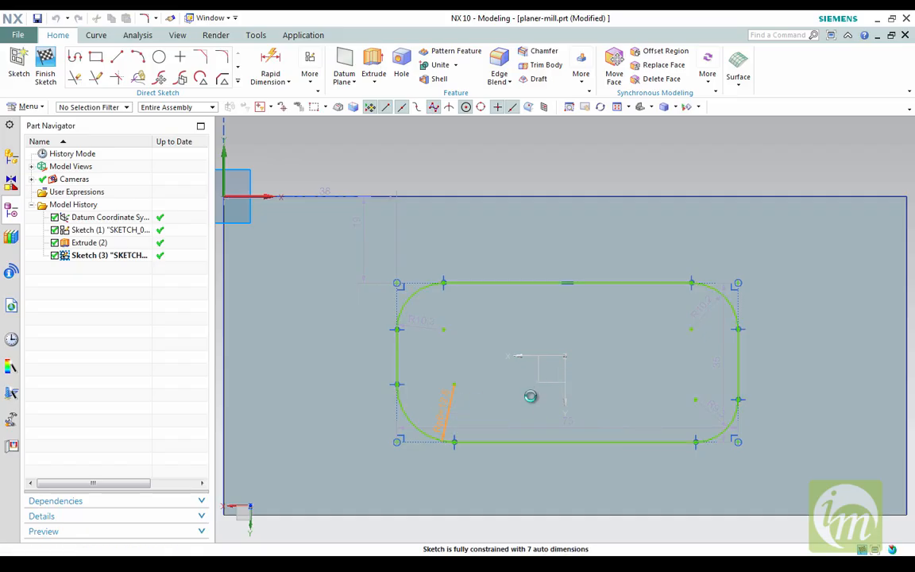
pyautogui.write('10')
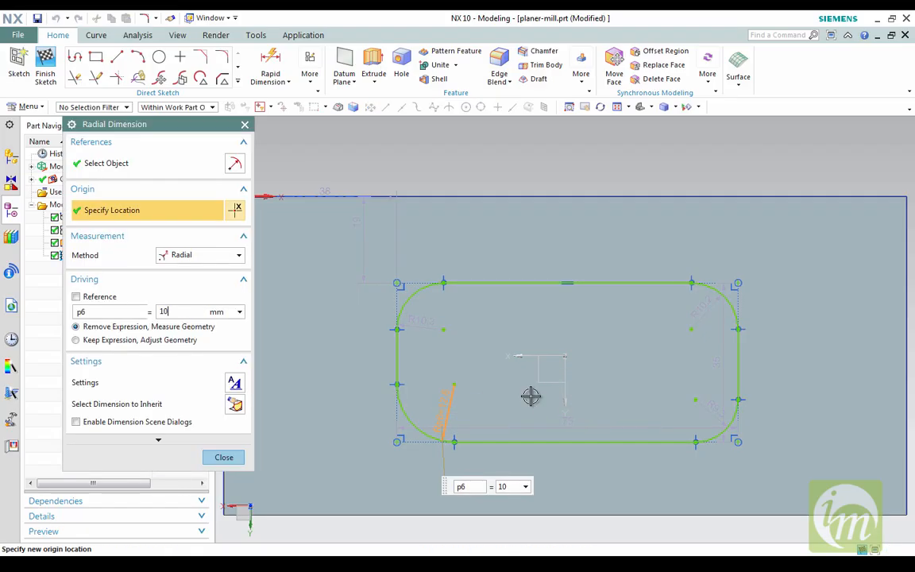
pyautogui.click(238, 458)
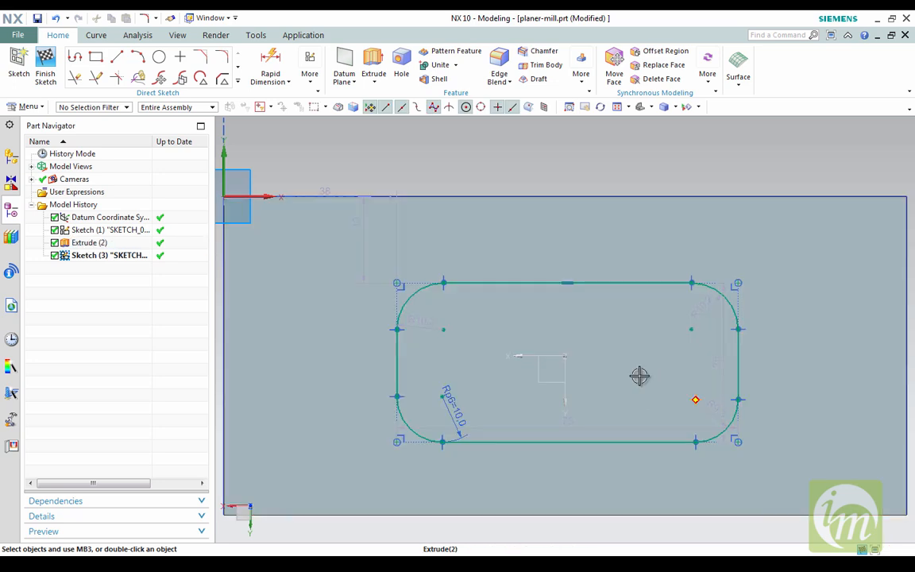
# Extrude the filleted profile 15 mm downward into the block with the Boolean set to Subtract, cutting a pocket
pyautogui.moveTo(639, 376); pyautogui.dragTo(641, 291, button='middle')
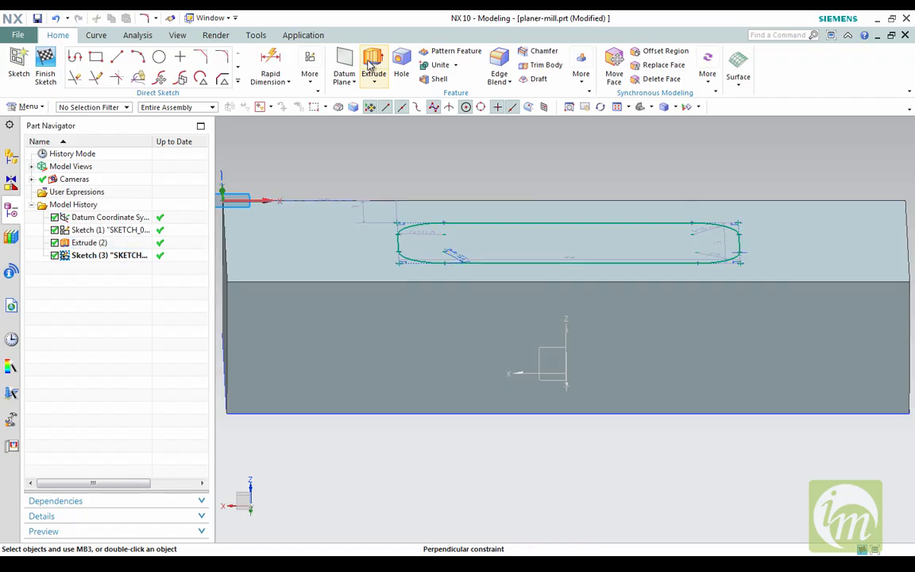
pyautogui.click(374, 64)
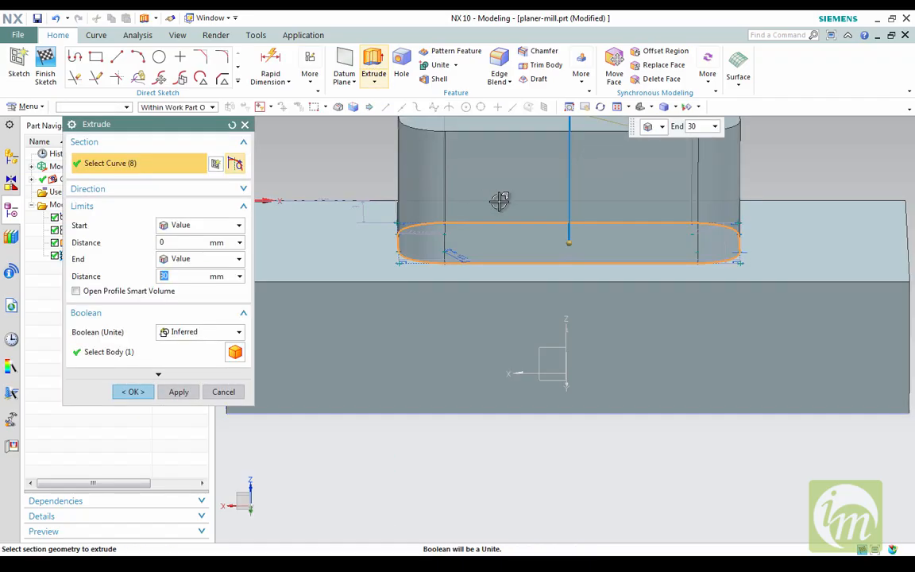
pyautogui.moveTo(517, 233); pyautogui.dragTo(516, 221, button='middle')
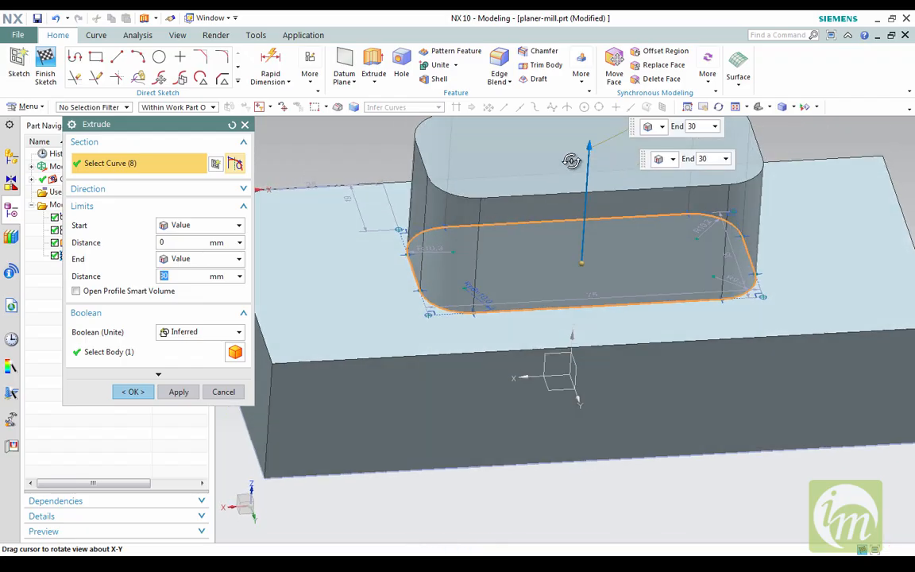
pyautogui.moveTo(590, 171); pyautogui.dragTo(593, 313)
pyautogui.moveTo(600, 364)
pyautogui.mouseDown()
pyautogui.moveTo(594, 383)
pyautogui.moveTo(586, 367)
pyautogui.mouseUp()
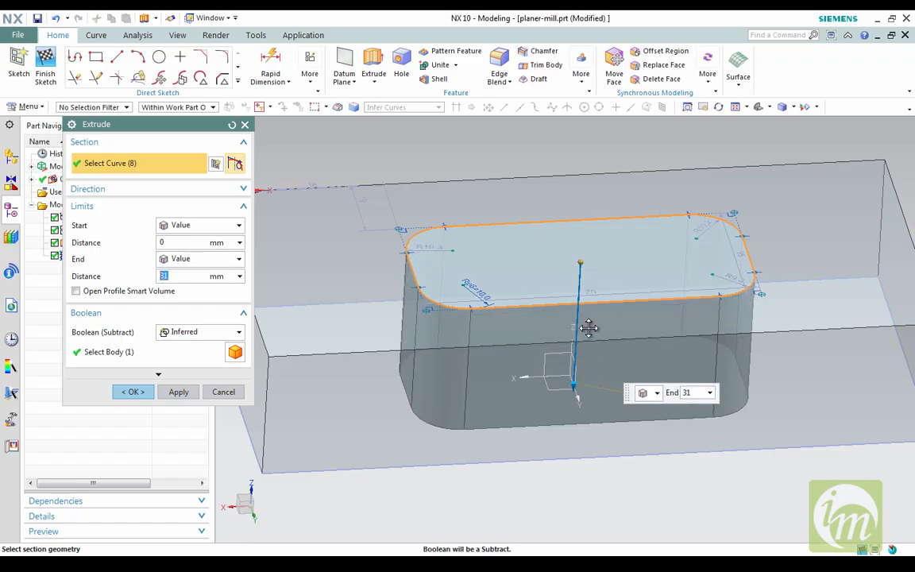
pyautogui.moveTo(588, 328)
pyautogui.mouseDown(button='middle')
pyautogui.moveTo(586, 288)
pyautogui.moveTo(592, 316)
pyautogui.mouseUp(button='middle')
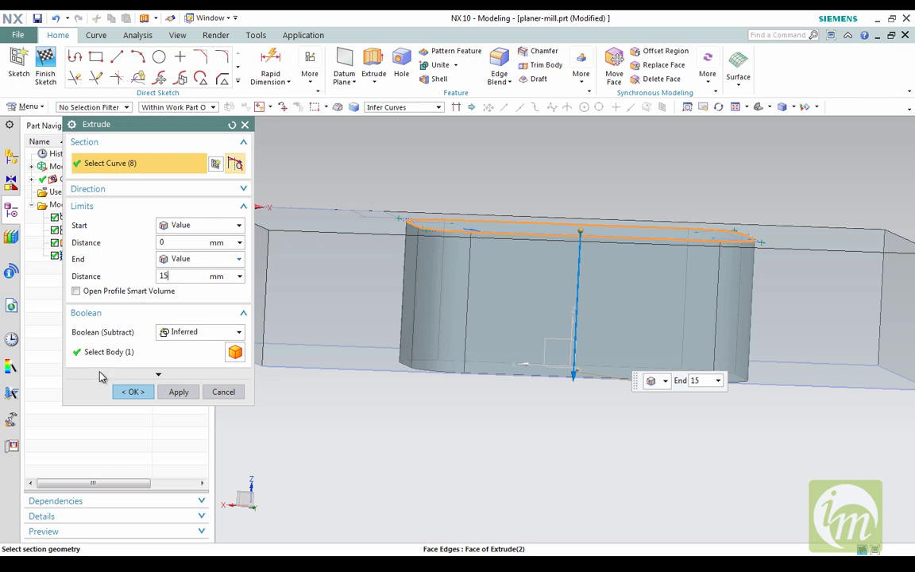
pyautogui.click(208, 337)
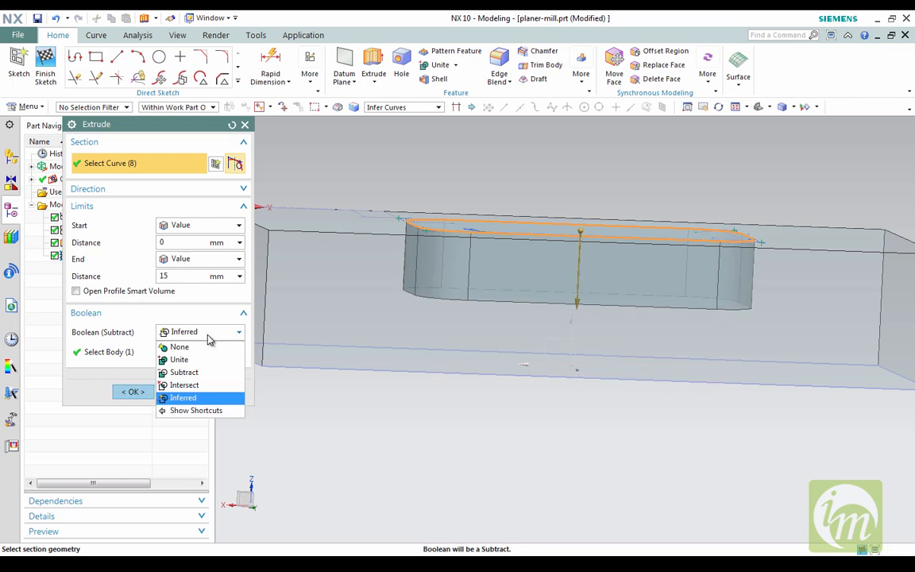
pyautogui.click(222, 370)
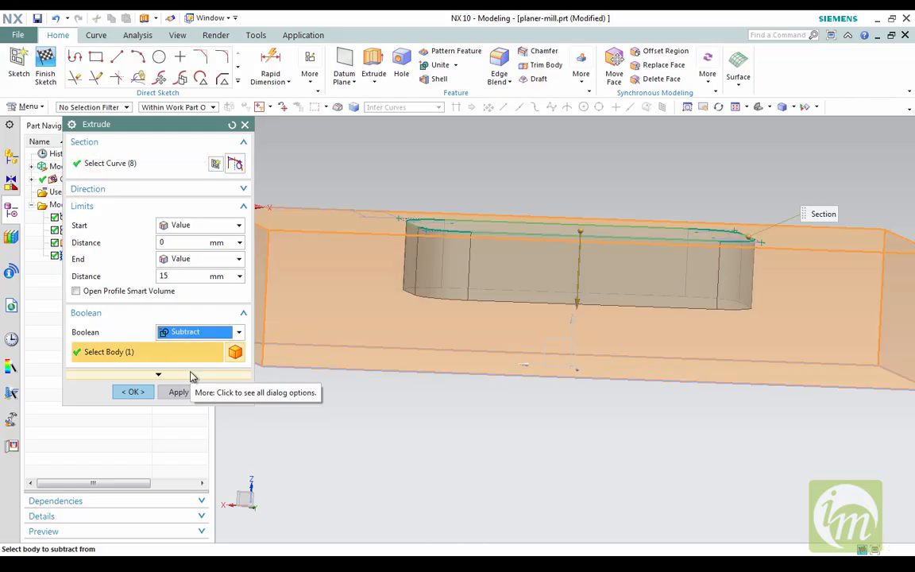
pyautogui.click(137, 391)
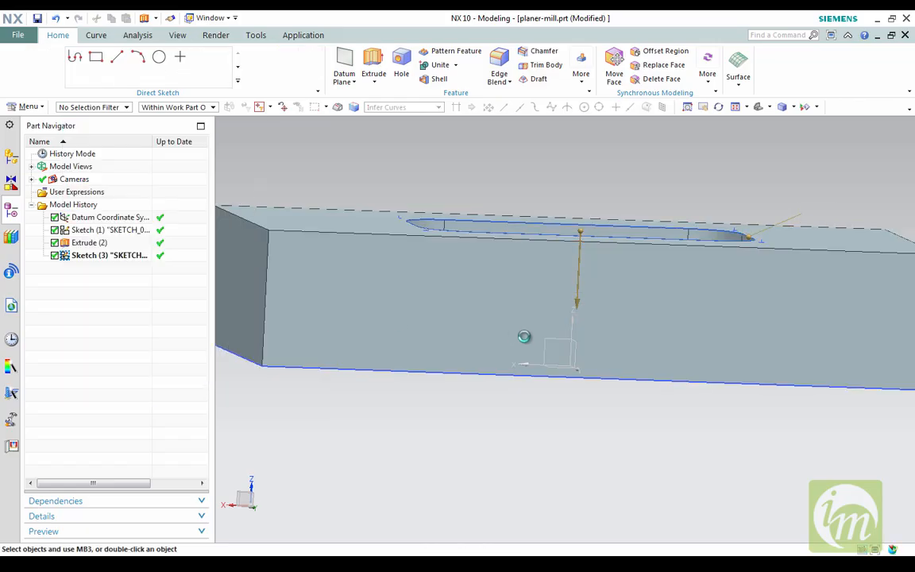
pyautogui.moveTo(532, 374)
pyautogui.mouseDown(button='middle')
pyautogui.moveTo(533, 397)
pyautogui.moveTo(536, 363)
pyautogui.moveTo(548, 398)
pyautogui.moveTo(526, 381)
pyautogui.moveTo(539, 329)
pyautogui.moveTo(602, 373)
pyautogui.moveTo(641, 317)
pyautogui.moveTo(500, 312)
pyautogui.moveTo(522, 321)
pyautogui.mouseUp(button='middle')
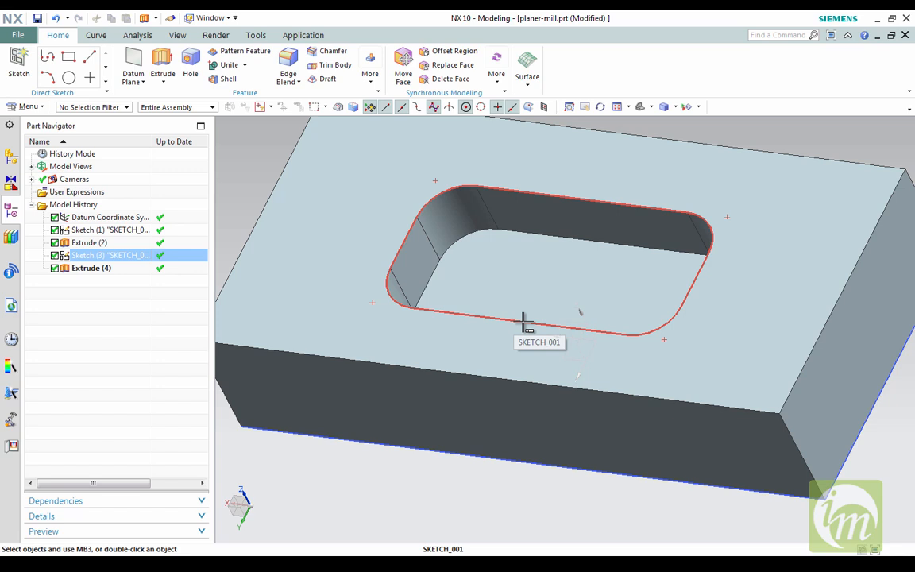
pyautogui.press('p')
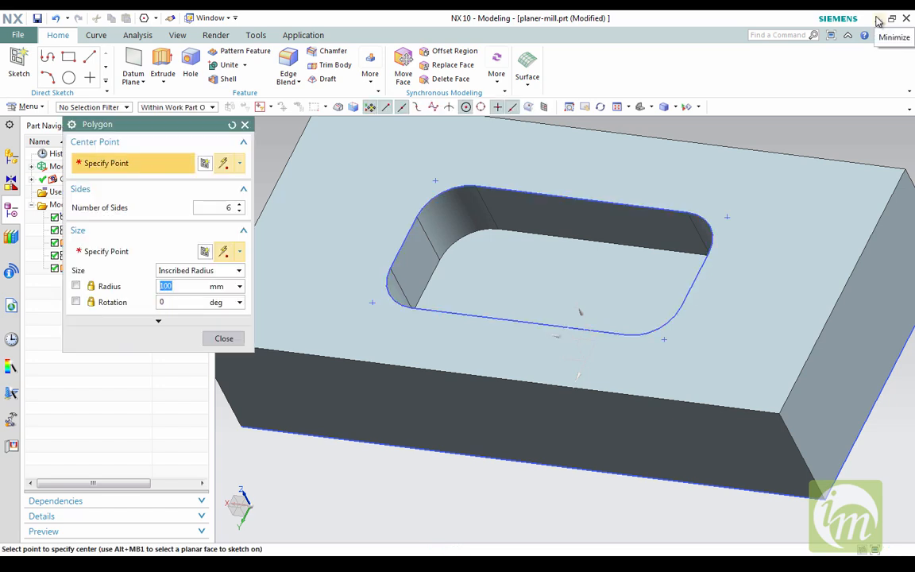
pyautogui.click(244, 125)
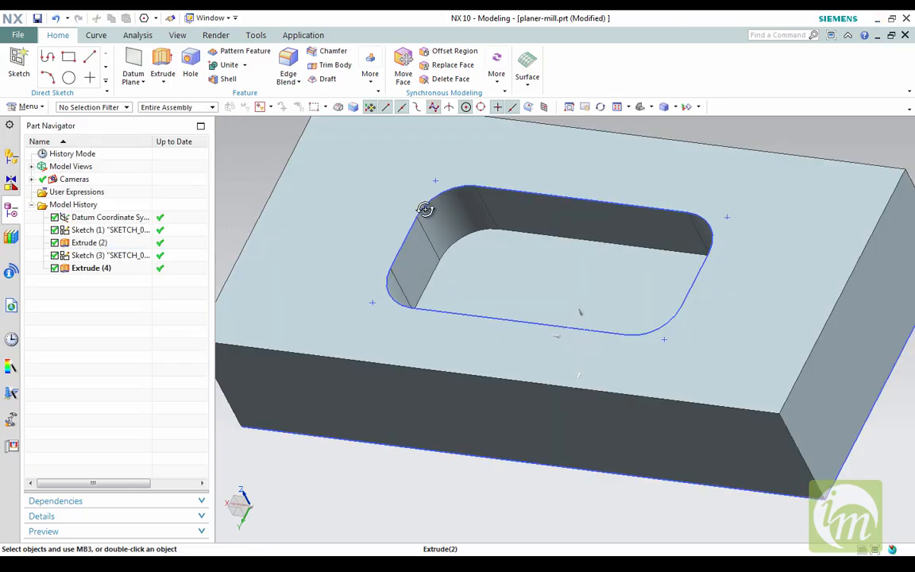
pyautogui.moveTo(426, 206); pyautogui.dragTo(387, 191, button='middle')
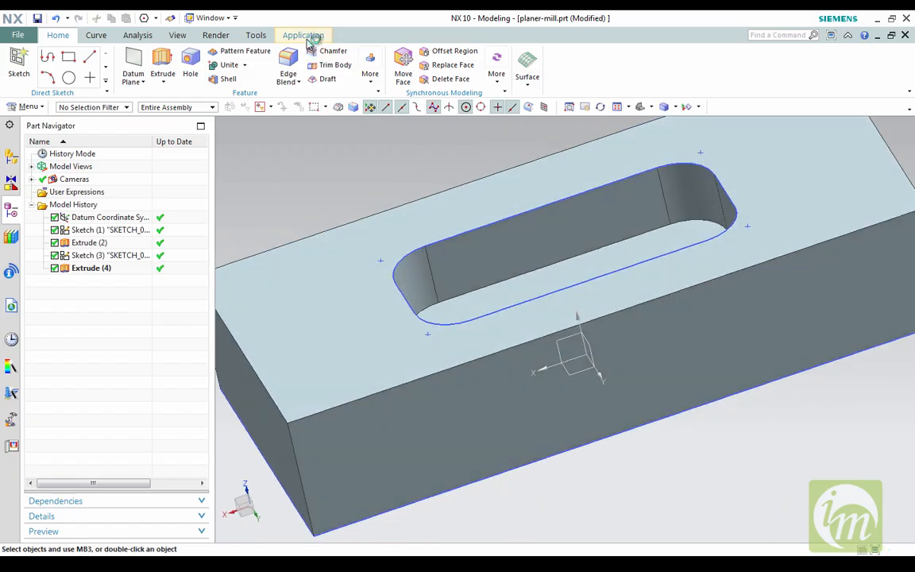
# Start the Manufacturing application for the pocketed block
pyautogui.click(19, 35)
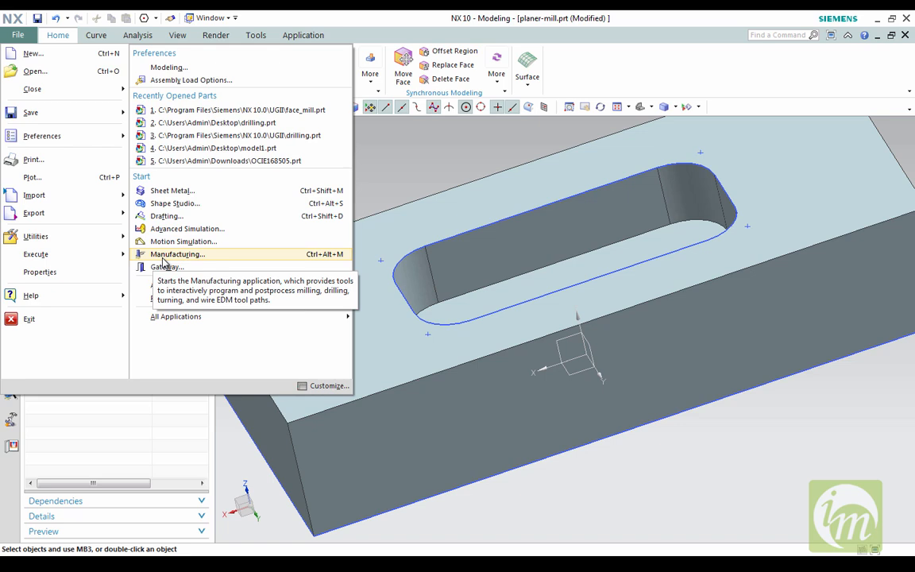
pyautogui.click(311, 38)
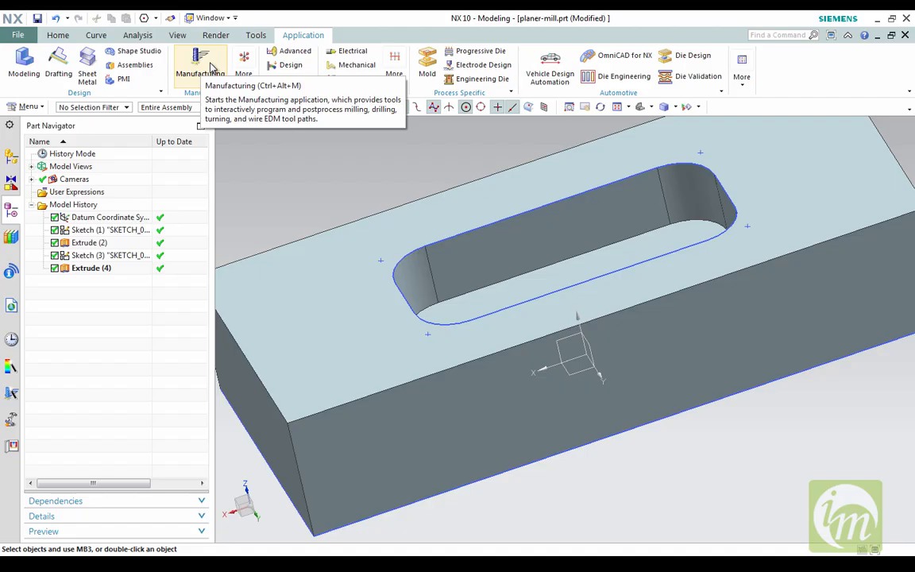
pyautogui.click(208, 70)
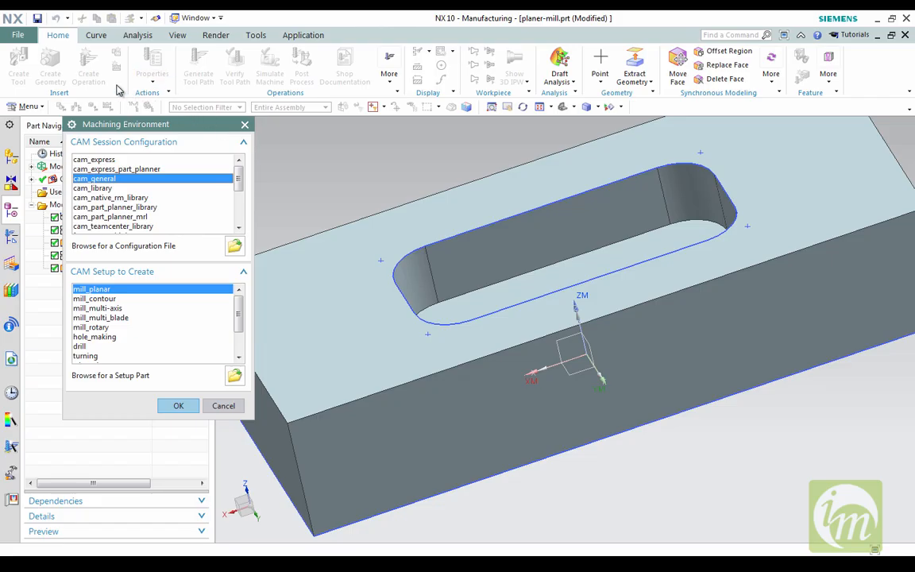
# Create the machining environment with the cam_general session configuration and the mill_planar setup
pyautogui.moveTo(164, 121); pyautogui.dragTo(200, 82)
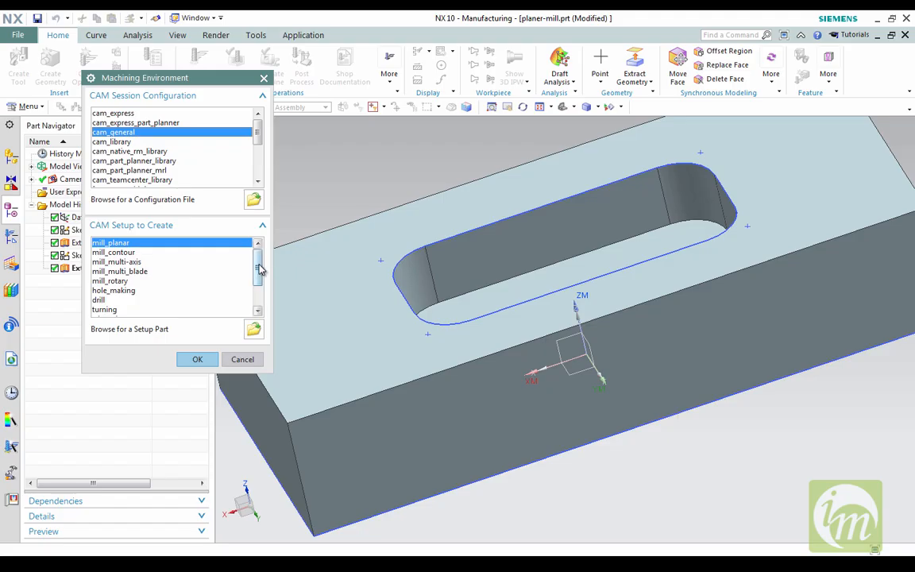
pyautogui.moveTo(259, 265); pyautogui.dragTo(259, 278)
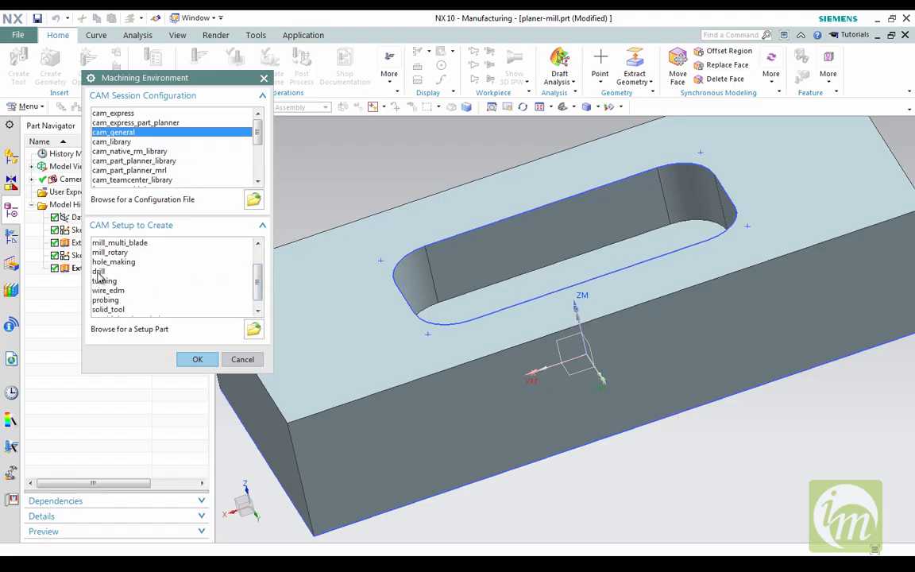
pyautogui.click(257, 300)
pyautogui.moveTo(257, 281); pyautogui.dragTo(255, 245)
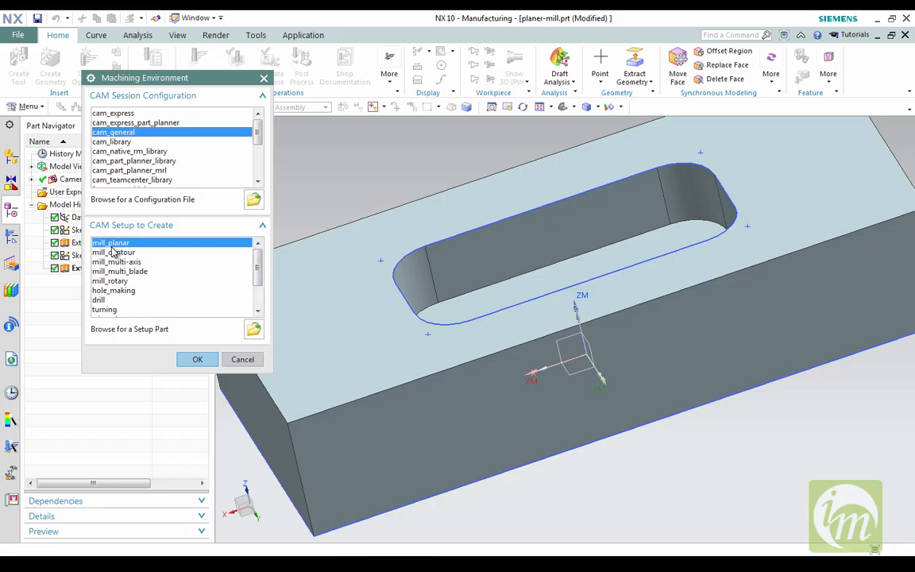
pyautogui.click(193, 359)
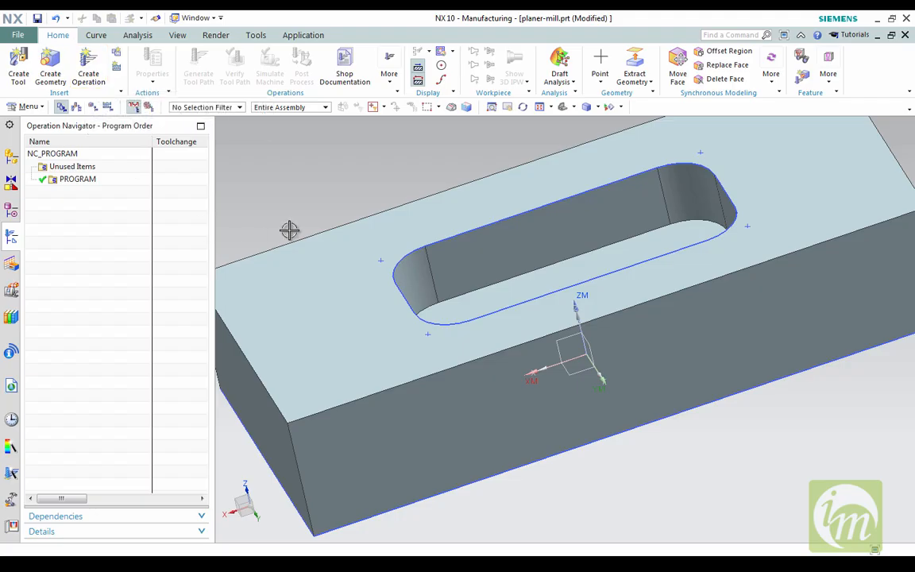
# Switch the Operation Navigator from program order to the Geometry View
pyautogui.moveTo(316, 239); pyautogui.dragTo(273, 235, button='middle')
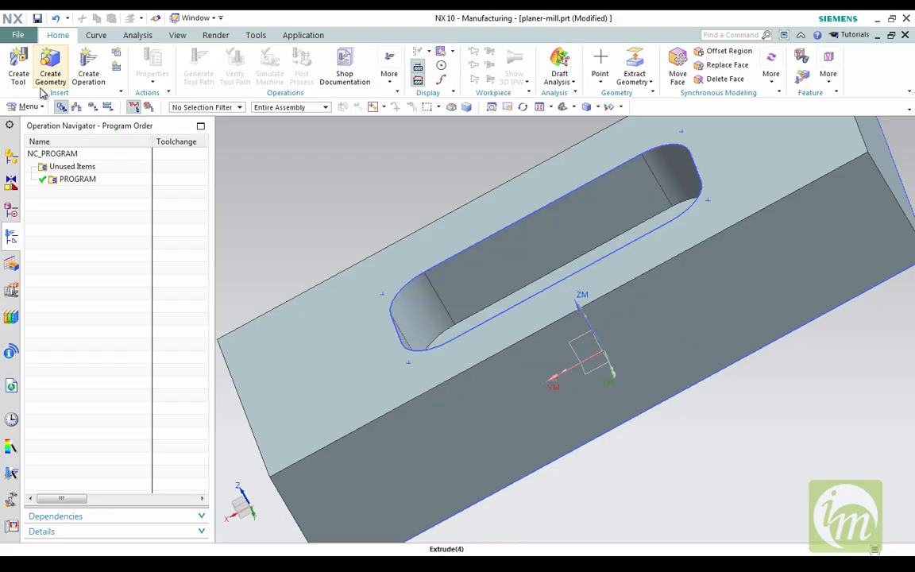
pyautogui.click(77, 106)
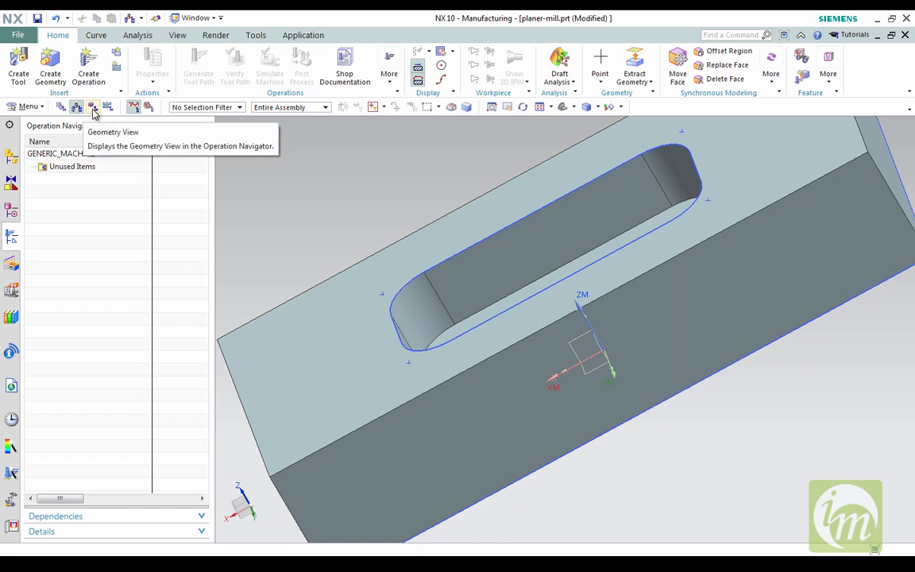
pyautogui.click(93, 107)
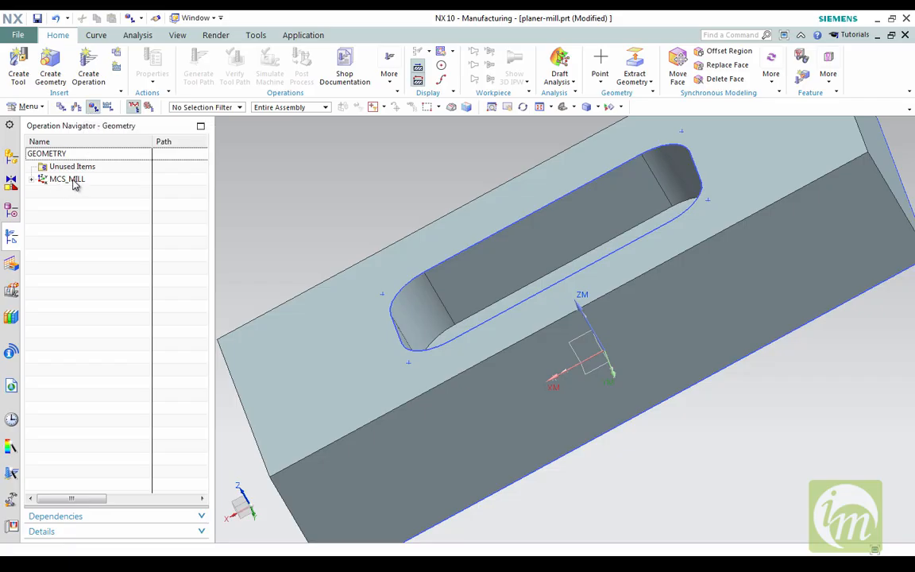
# Edit MCS_MILL and snap its coordinate system origin to the block's top corner at X -75, Y 35, Z 30
pyautogui.rightClick(72, 183)
pyautogui.click(95, 188)
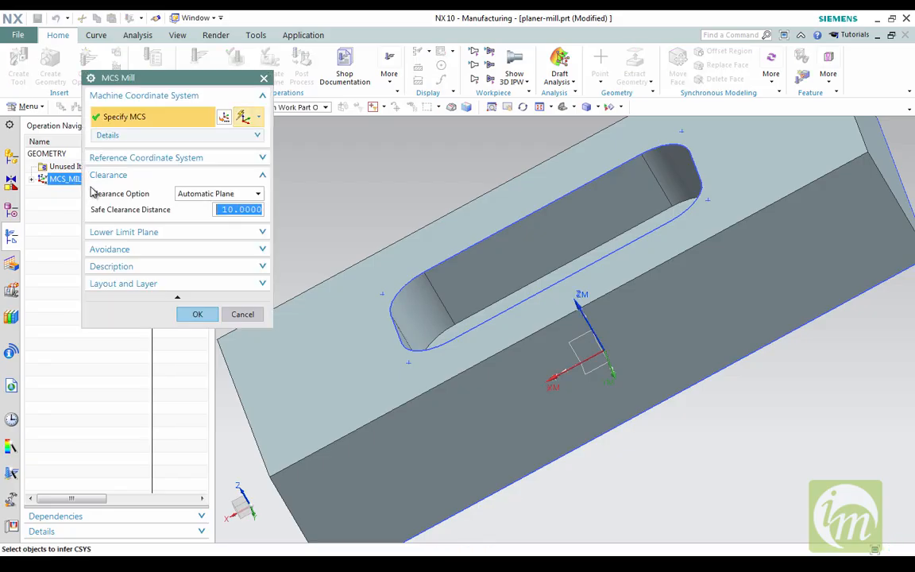
pyautogui.click(227, 119)
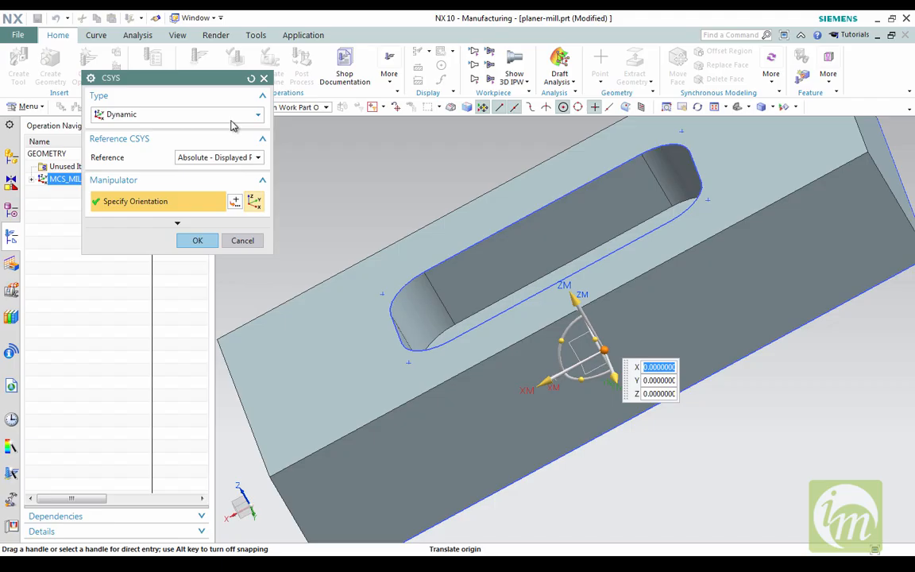
pyautogui.moveTo(605, 348); pyautogui.dragTo(868, 151)
pyautogui.moveTo(751, 197); pyautogui.dragTo(747, 255, button='middle')
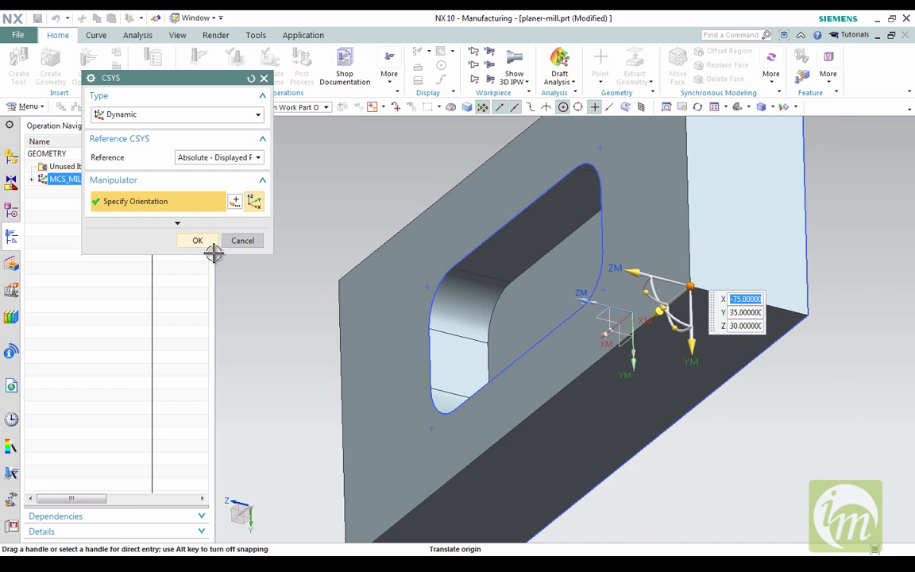
pyautogui.moveTo(397, 318); pyautogui.dragTo(444, 332, button='middle')
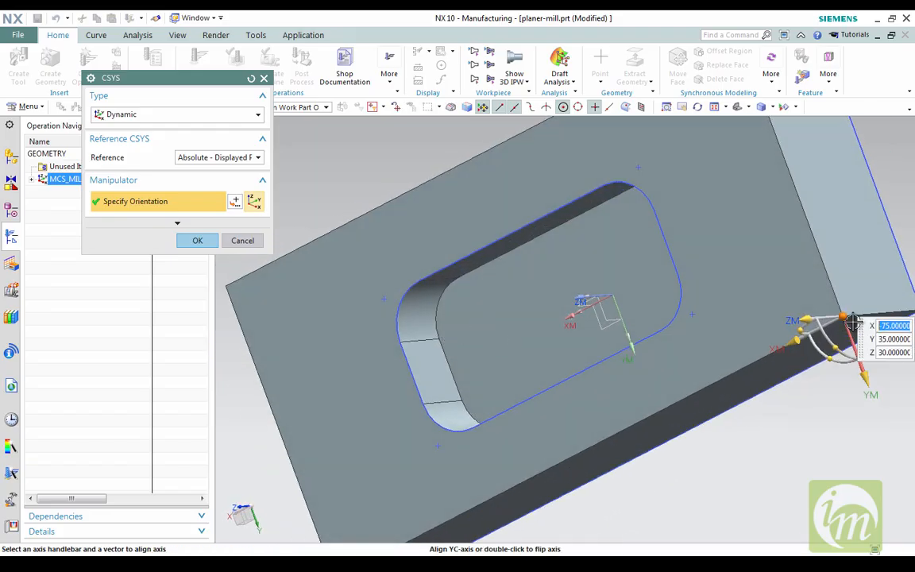
# Move the machine coordinate system origin from the corner to about X -18, Y 1 in the top face plane at Z 30
pyautogui.moveTo(845, 316); pyautogui.dragTo(758, 155)
pyautogui.moveTo(778, 200); pyautogui.dragTo(817, 151, button='middle')
pyautogui.moveTo(816, 151); pyautogui.dragTo(683, 185)
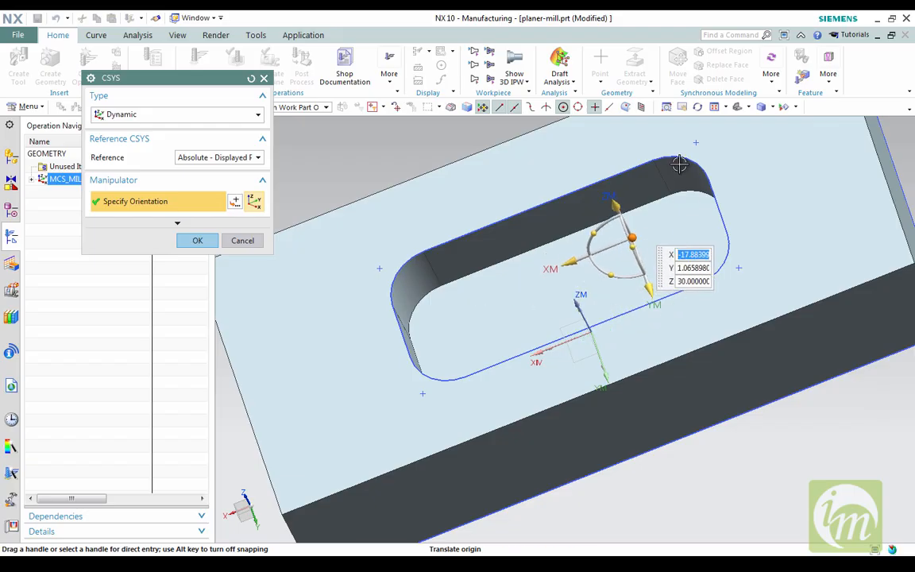
pyautogui.moveTo(679, 163); pyautogui.dragTo(676, 154, button='middle')
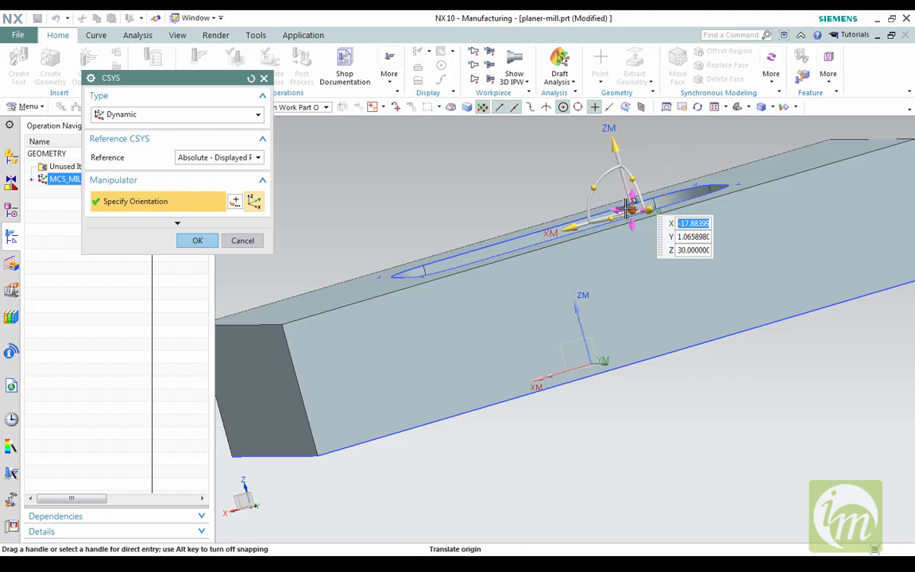
# Set the machine coordinate system origin to X 0 and Y 0 and accept the MCS_MILL settings
pyautogui.click(700, 237)
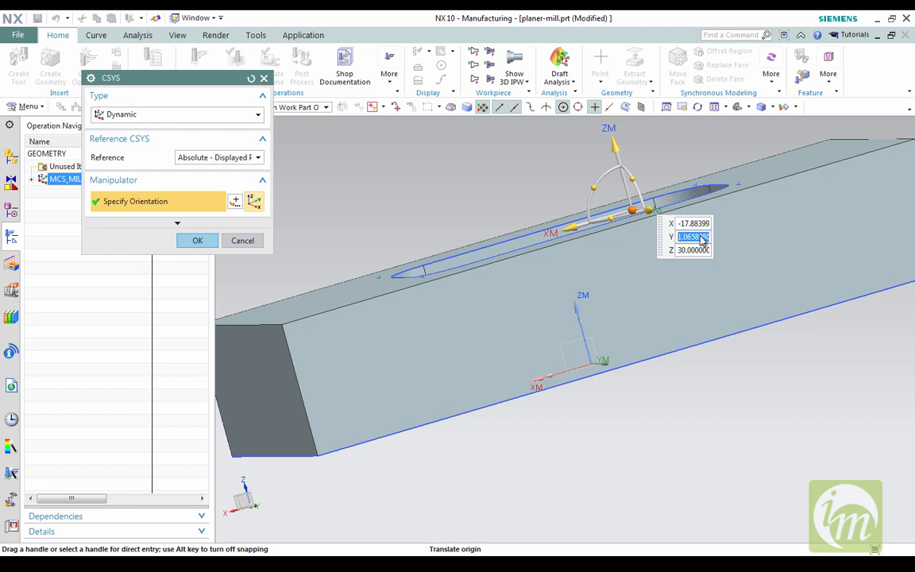
pyautogui.write('0')
pyautogui.press('Return')
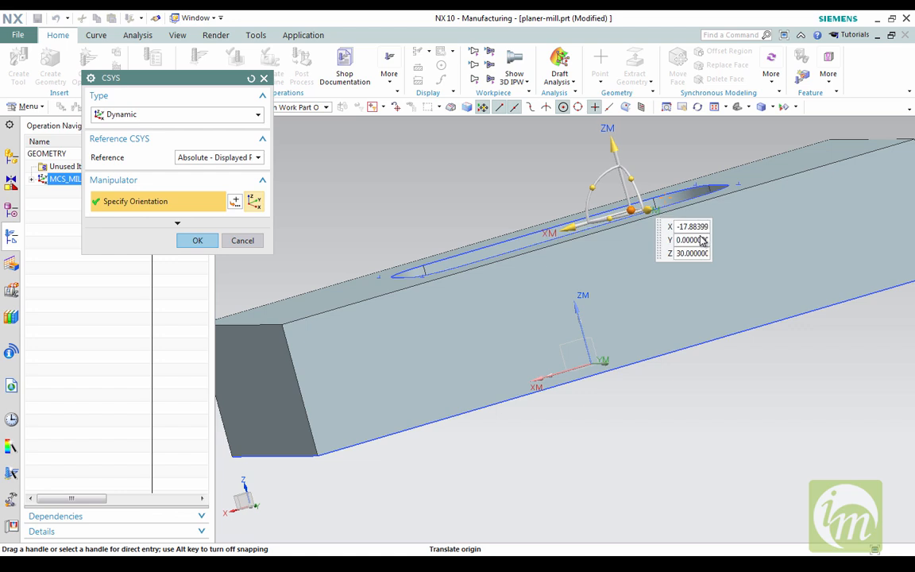
pyautogui.click(700, 228)
pyautogui.write('0')
pyautogui.press('Return')
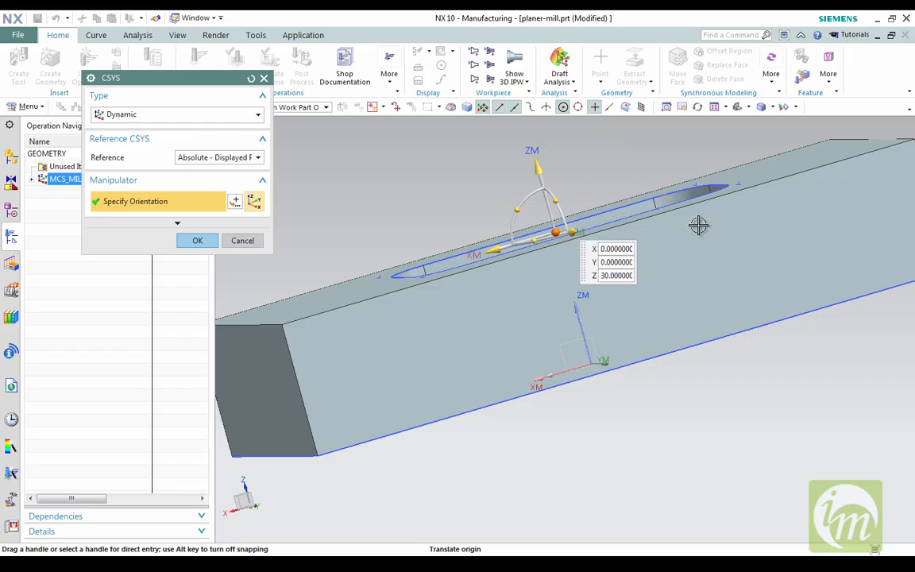
pyautogui.click(199, 241)
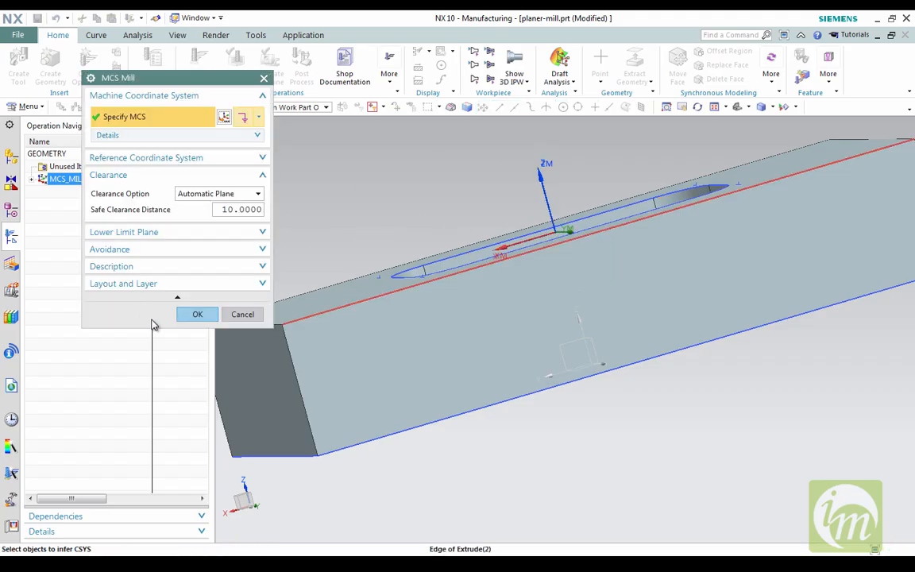
pyautogui.click(197, 314)
# Start a new mill_planar operation with the Planar Mill subtype
pyautogui.moveTo(431, 338); pyautogui.dragTo(558, 268, button='middle')
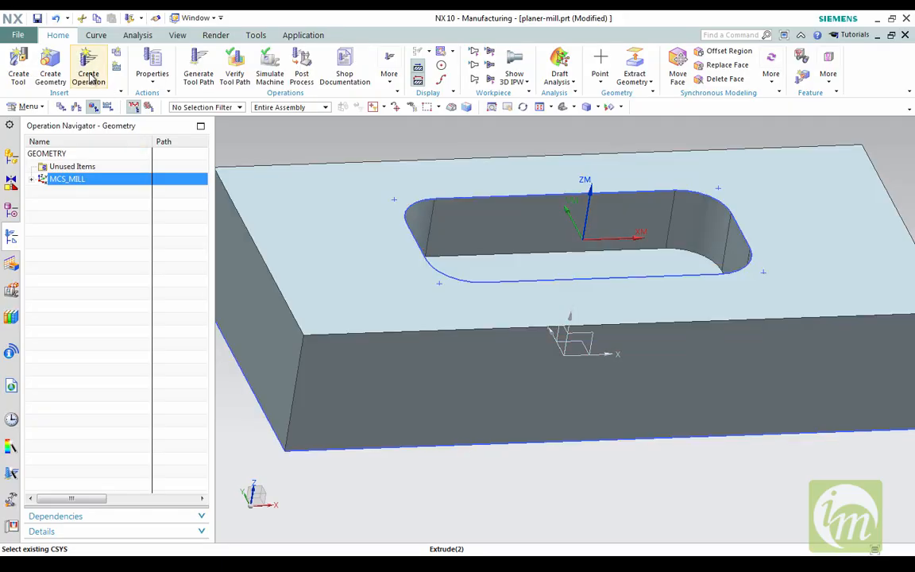
pyautogui.click(89, 73)
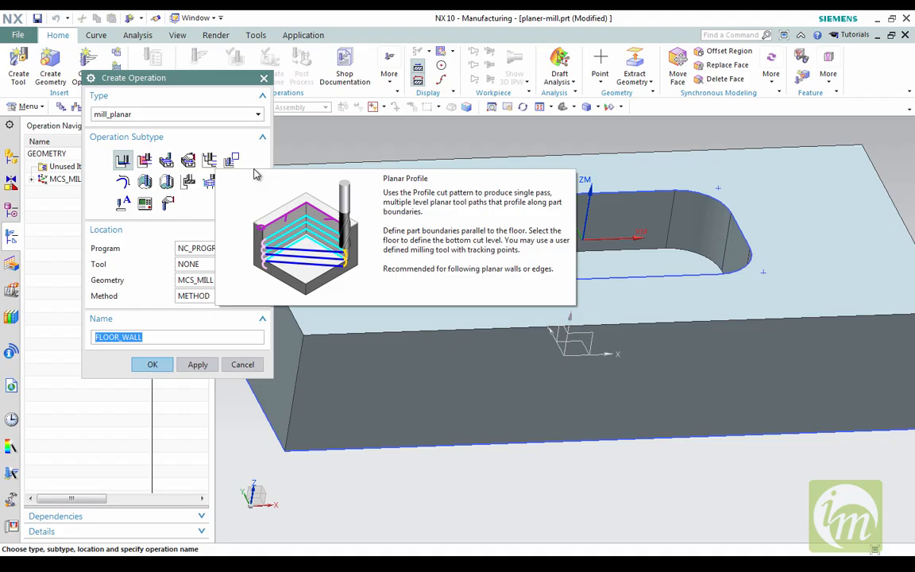
pyautogui.click(139, 115)
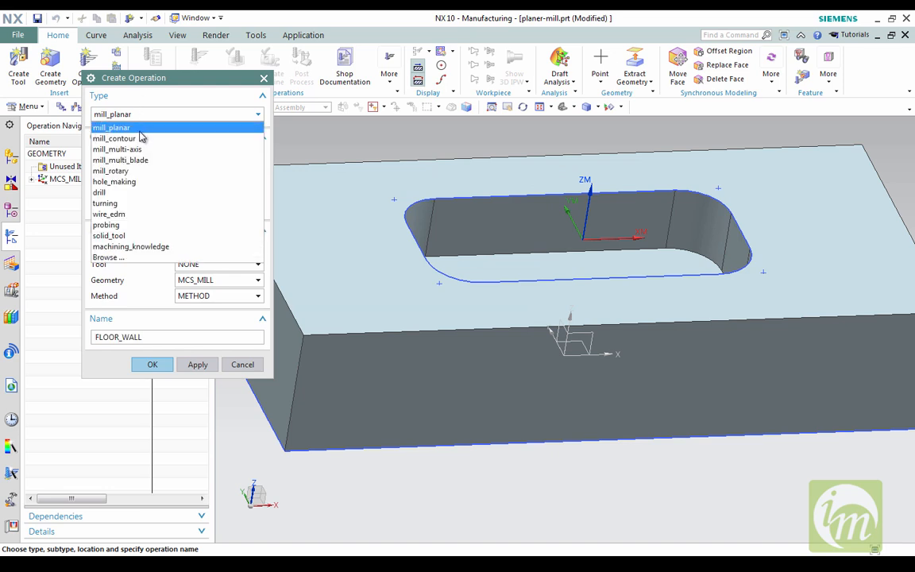
pyautogui.click(144, 123)
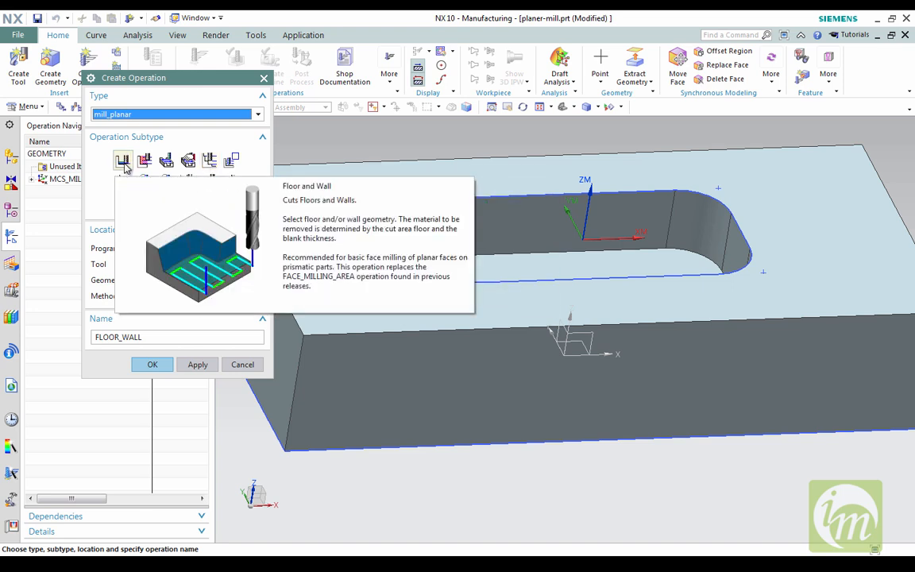
pyautogui.click(208, 162)
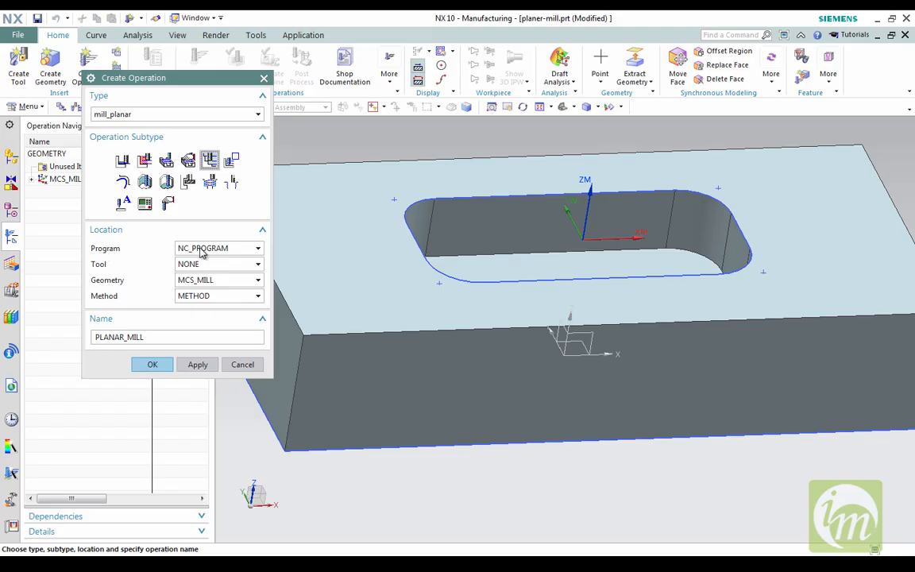
# Create the PLANAR_MILL operation with program NC_PROGRAM, geometry WORKPIECE and method MILL_ROUGH
pyautogui.click(231, 250)
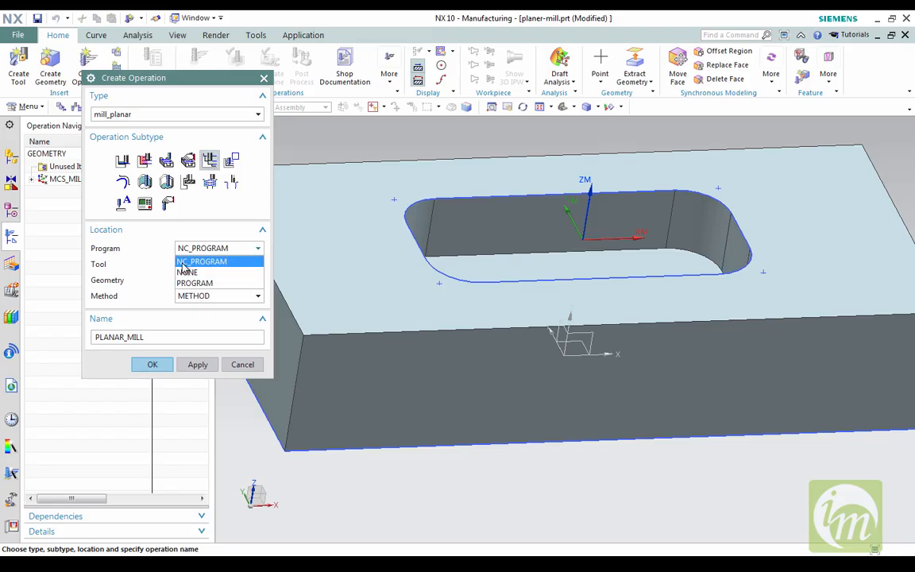
pyautogui.click(235, 262)
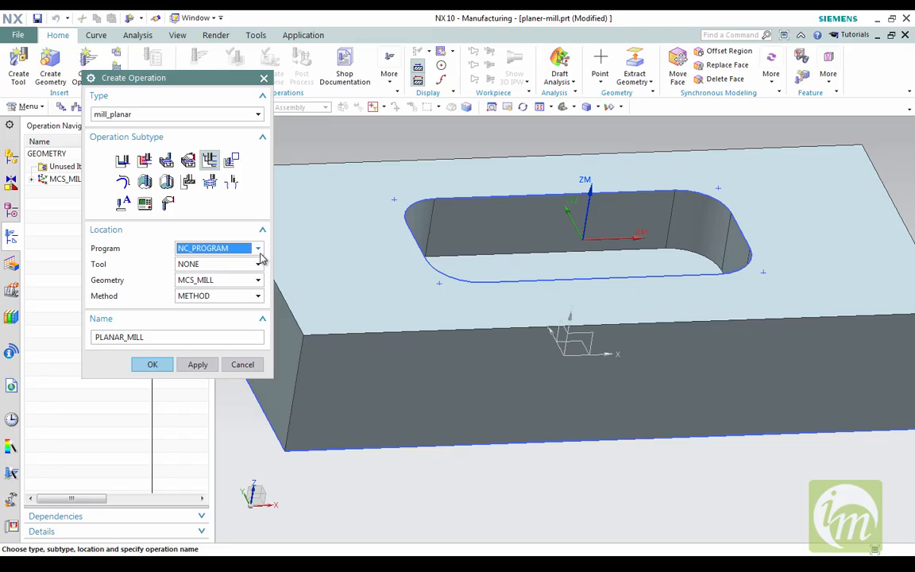
pyautogui.click(257, 280)
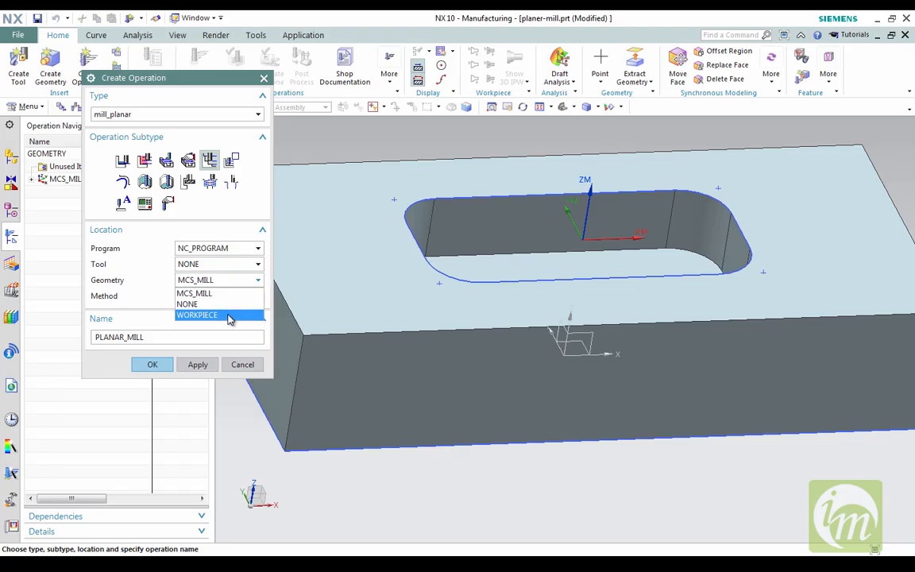
pyautogui.click(229, 315)
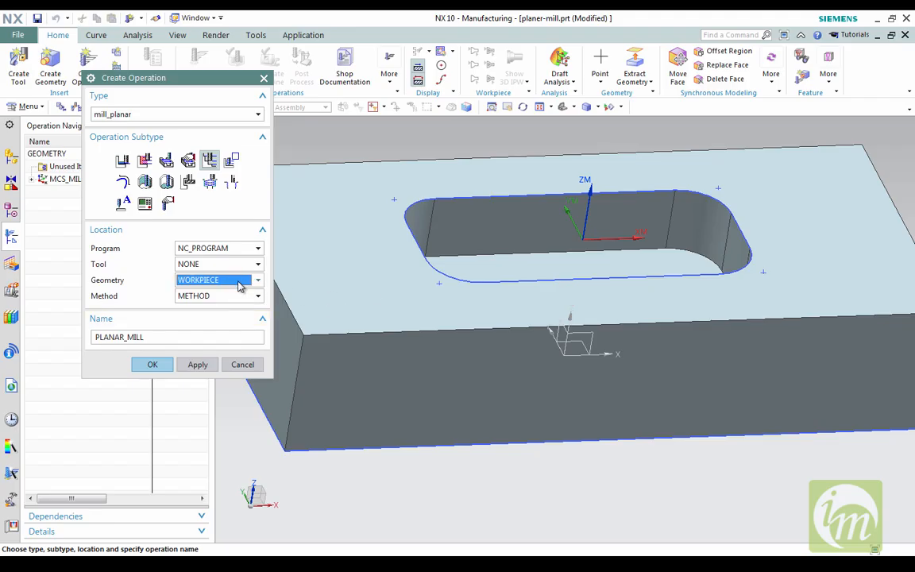
pyautogui.click(244, 299)
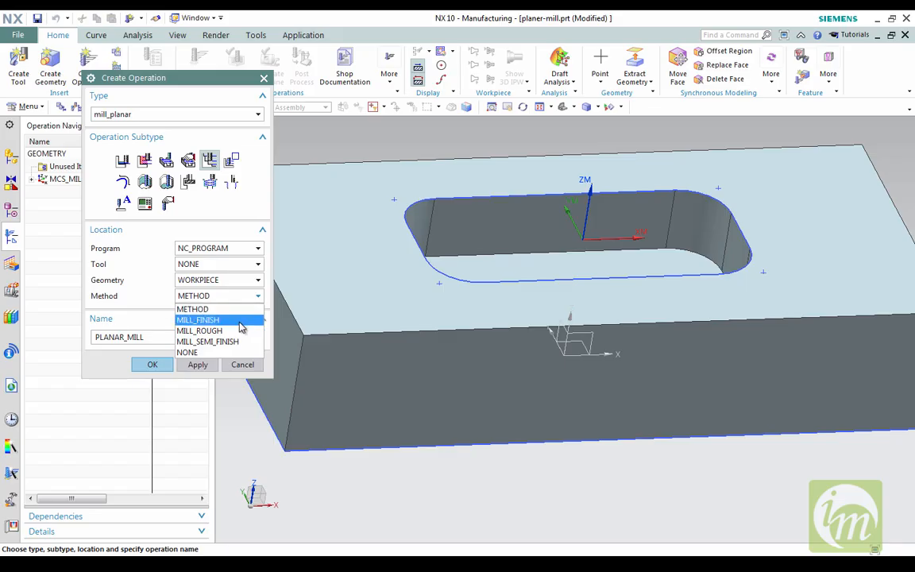
pyautogui.click(238, 330)
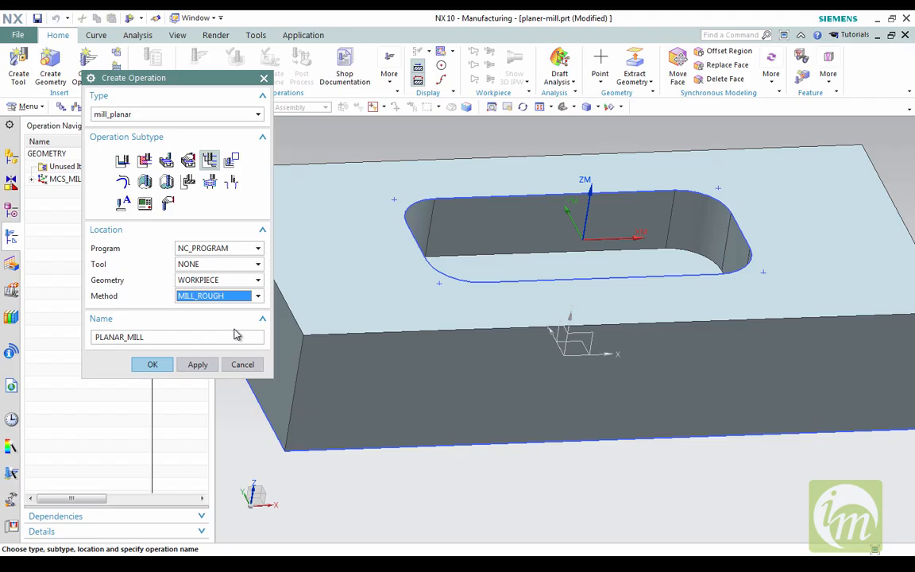
pyautogui.click(152, 365)
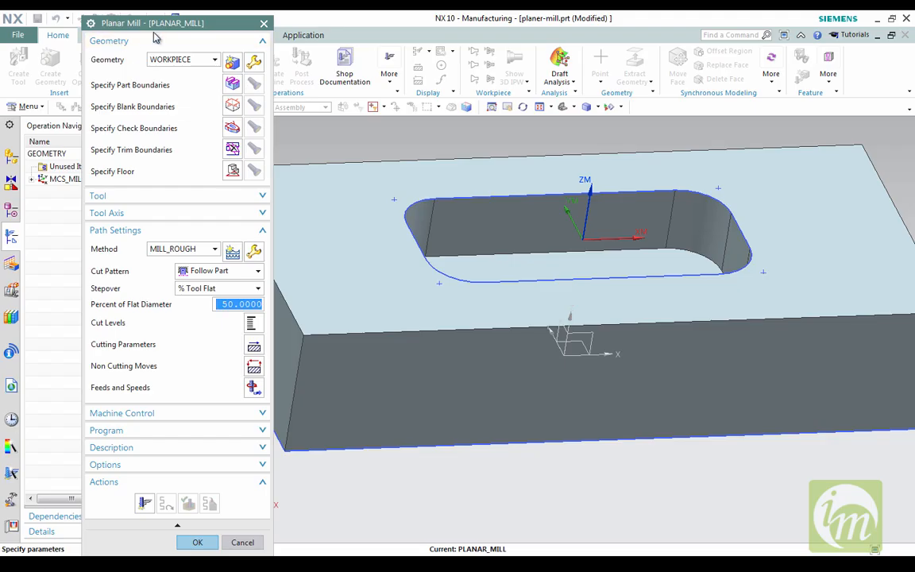
# Edit the operation's WORKPIECE geometry and specify the pocketed solid body as the part
pyautogui.moveTo(226, 26); pyautogui.dragTo(231, 22)
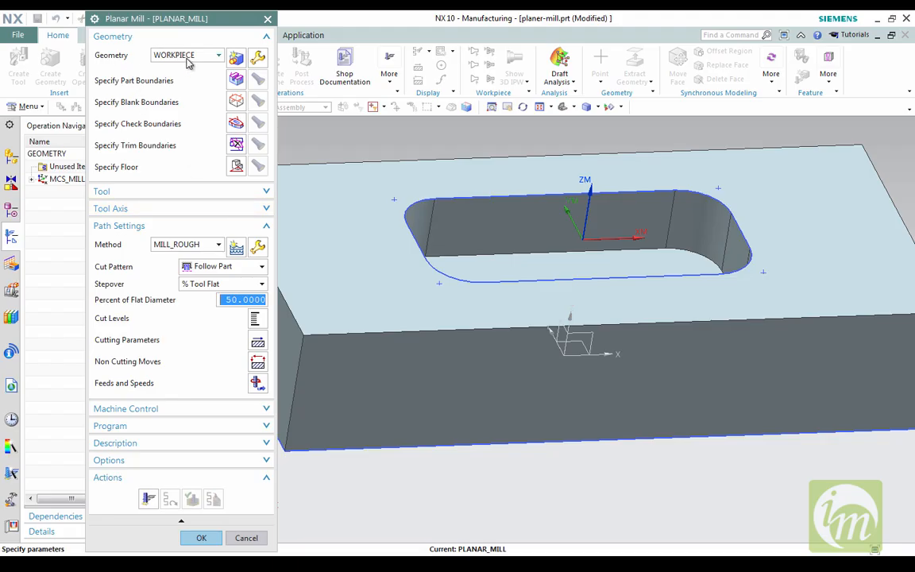
pyautogui.click(258, 61)
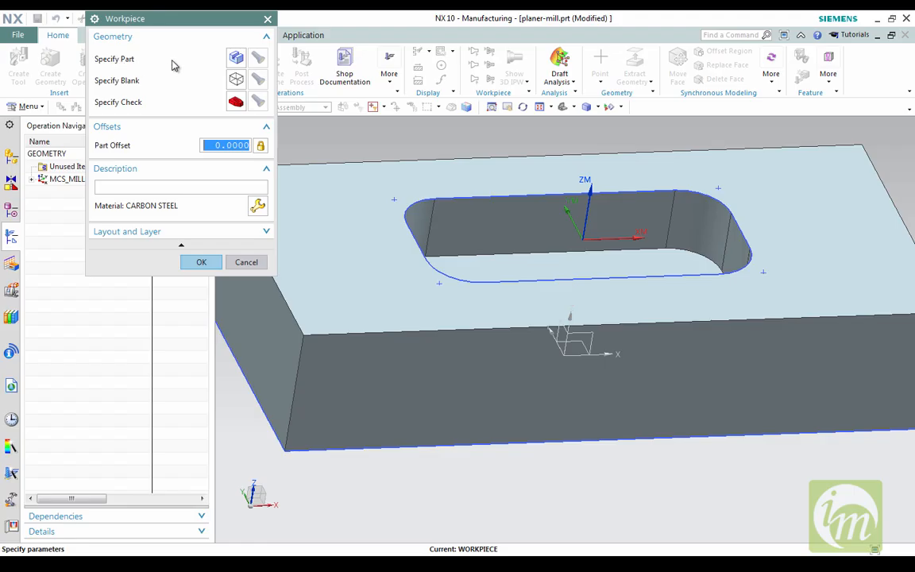
pyautogui.click(236, 60)
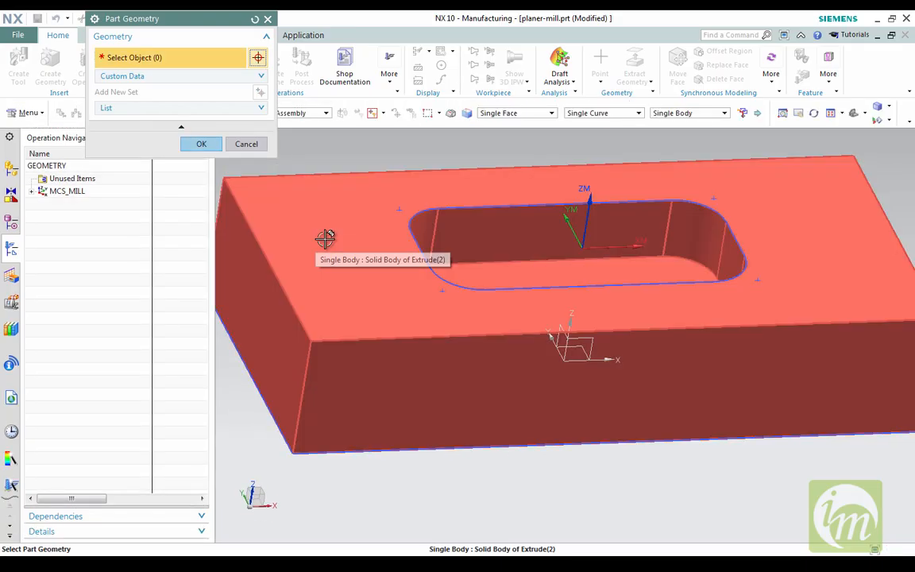
pyautogui.click(322, 239)
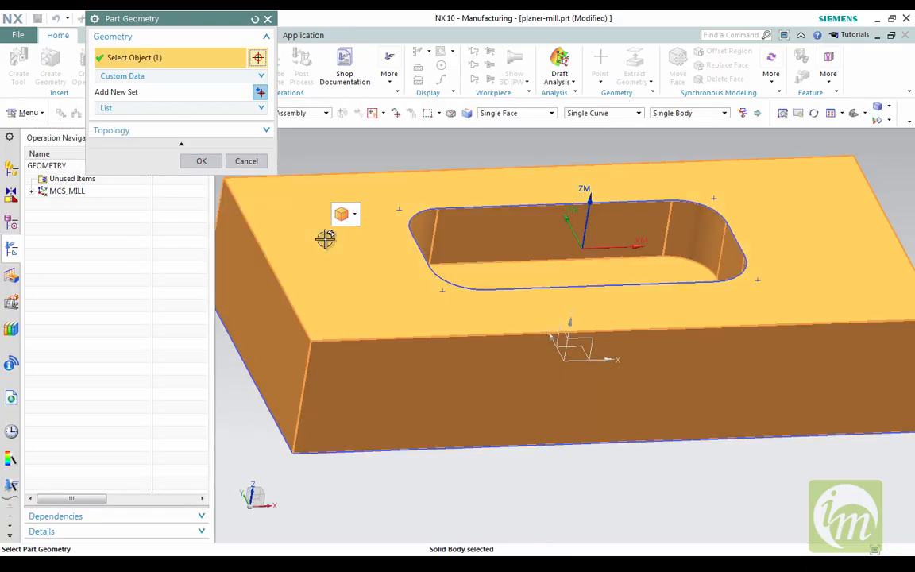
pyautogui.click(194, 162)
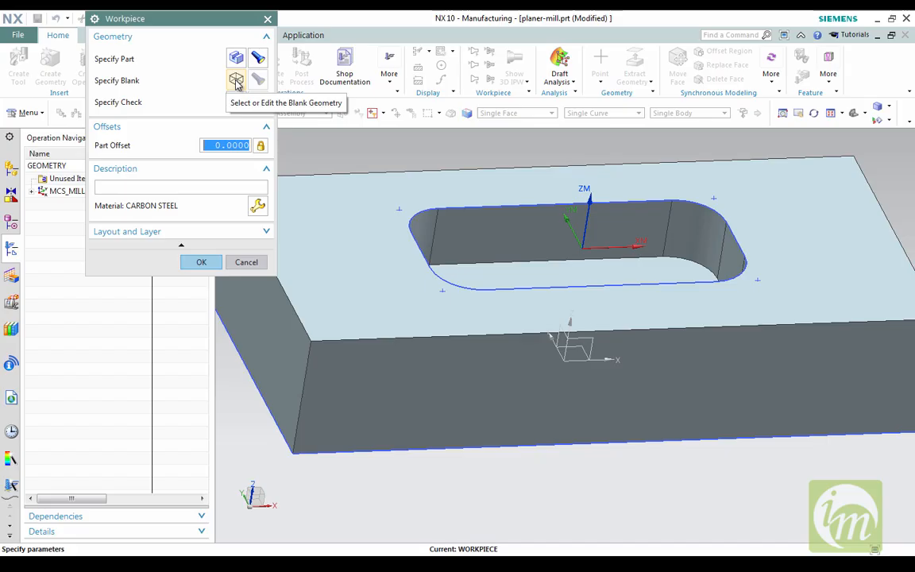
# Define the workpiece blank as a Bounding Block with zero offsets and accept the workpiece
pyautogui.click(236, 81)
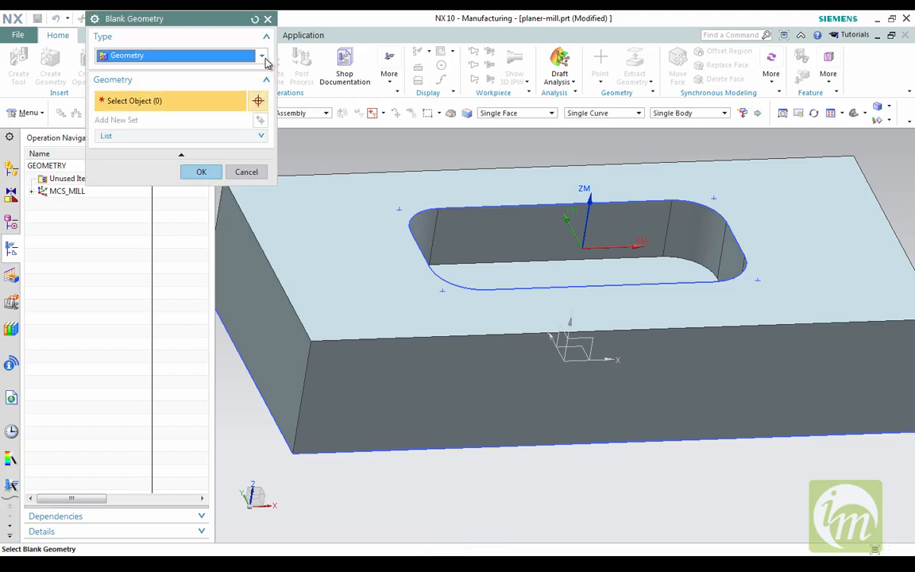
pyautogui.click(264, 58)
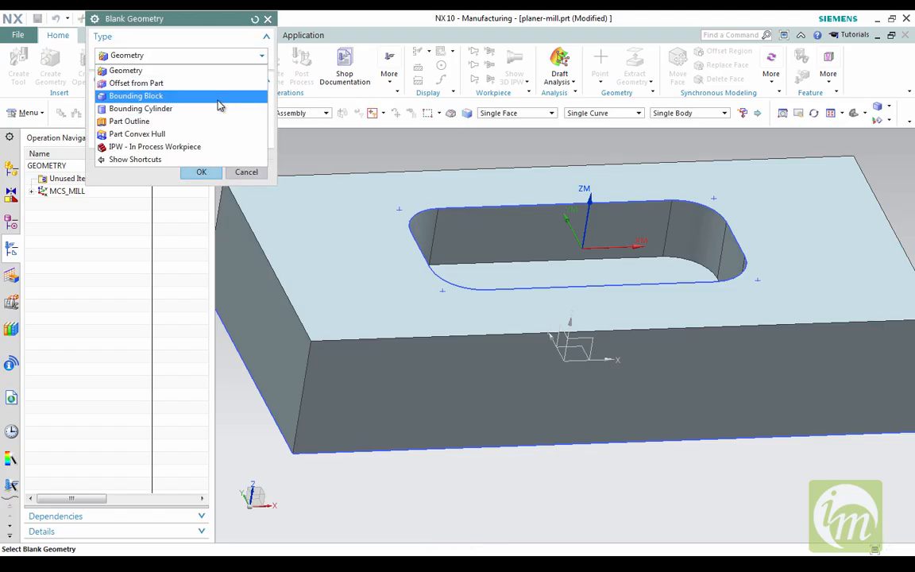
pyautogui.click(219, 98)
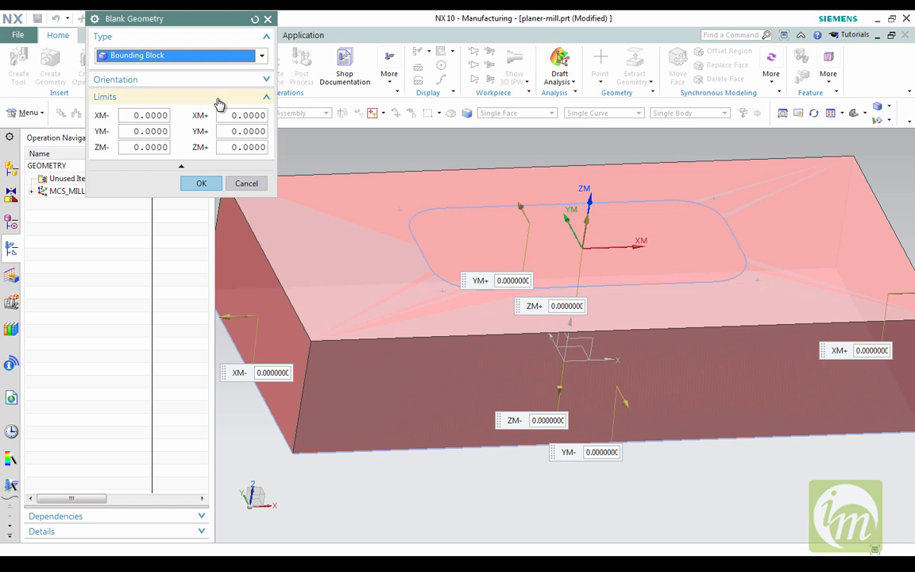
pyautogui.click(200, 184)
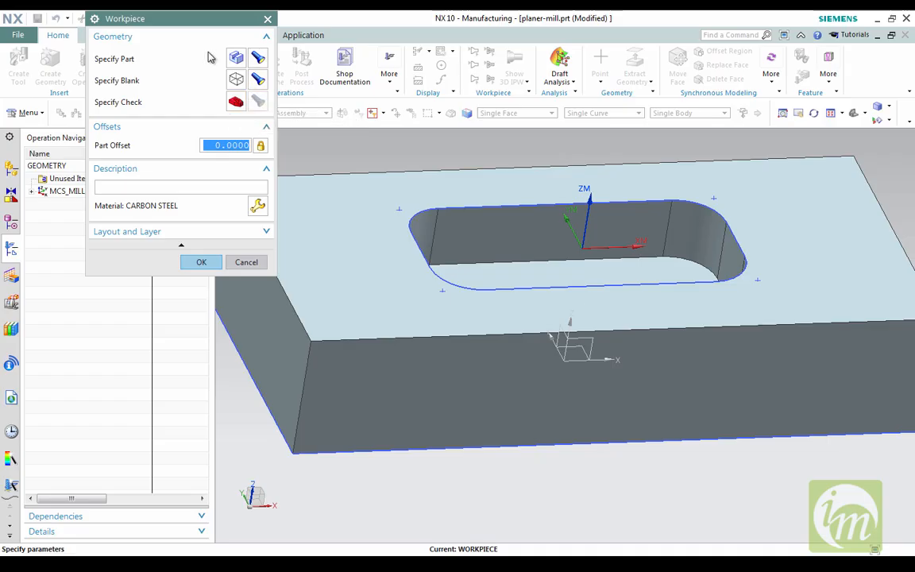
pyautogui.click(203, 263)
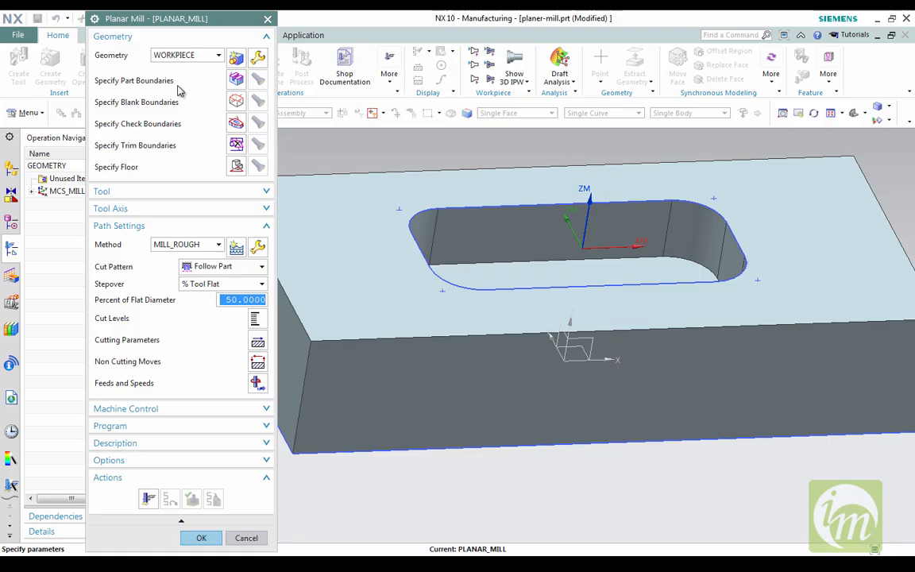
# Start the part boundary in Curves/Edges mode and pick the pocket's top edge loop with the Connected Curves rule
pyautogui.click(235, 83)
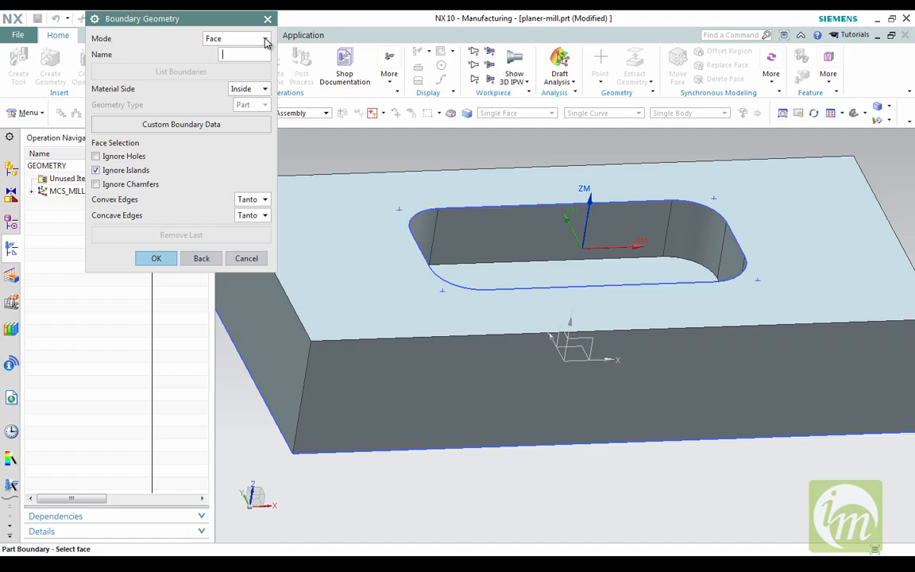
pyautogui.click(264, 40)
pyautogui.click(256, 53)
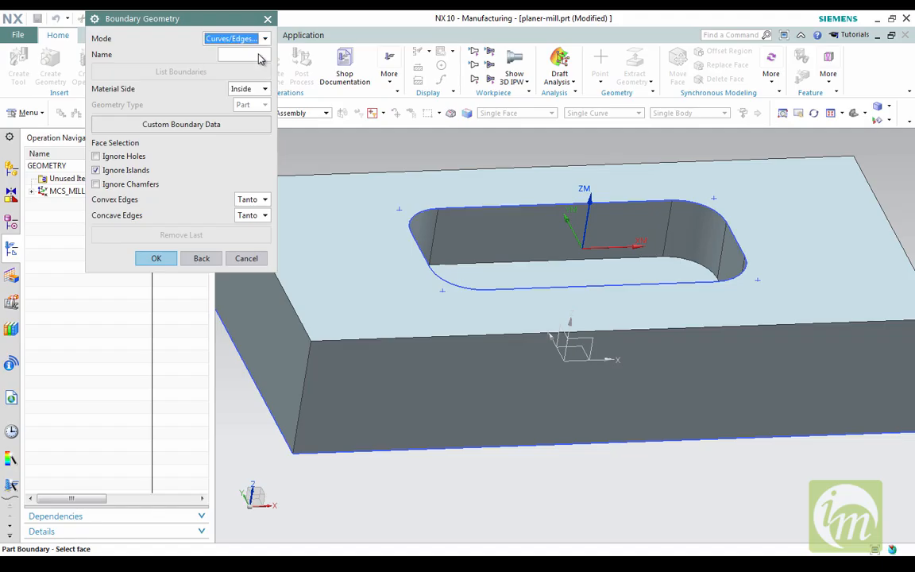
pyautogui.click(619, 114)
pyautogui.click(611, 135)
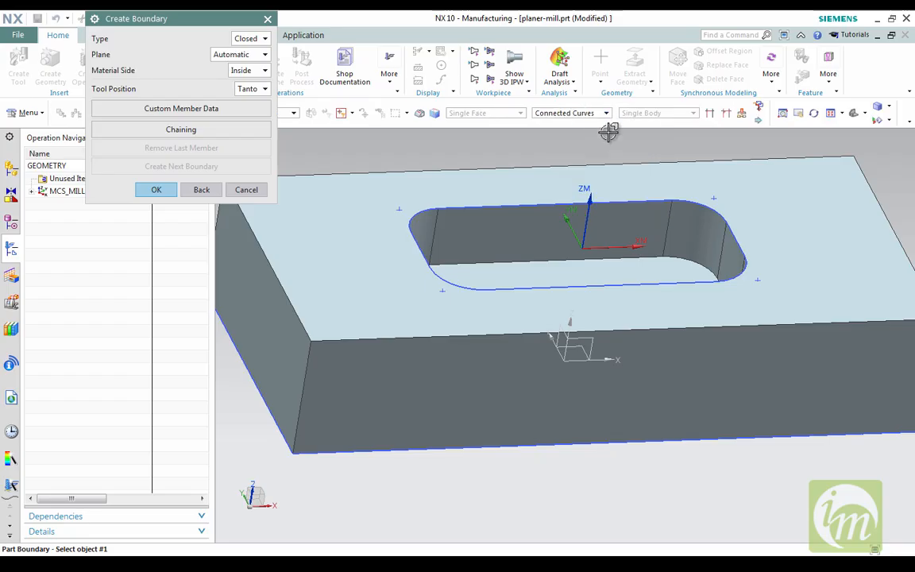
pyautogui.click(506, 205)
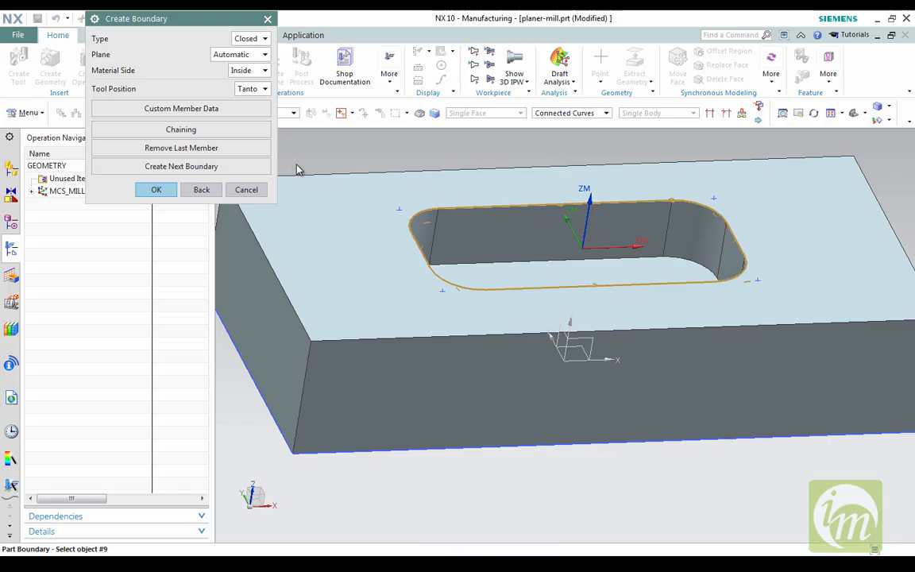
# Set the pocket boundary's material side to Outside, accept it, and review the finished part boundary
pyautogui.click(245, 71)
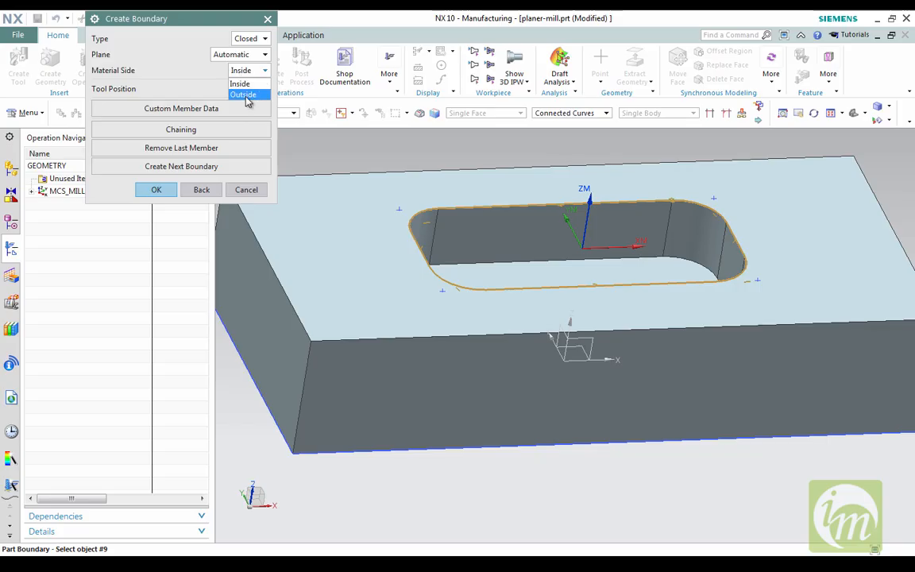
pyautogui.click(243, 95)
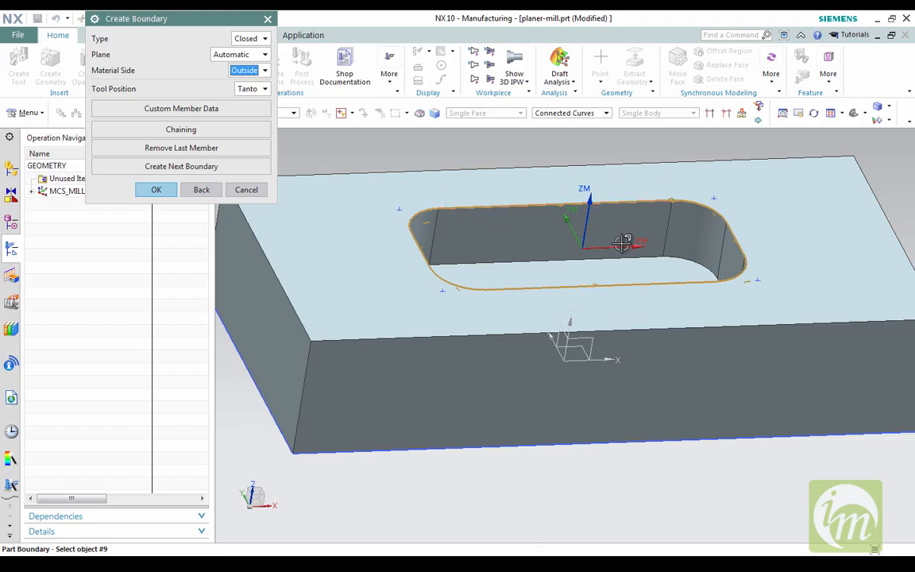
pyautogui.click(159, 192)
pyautogui.click(156, 258)
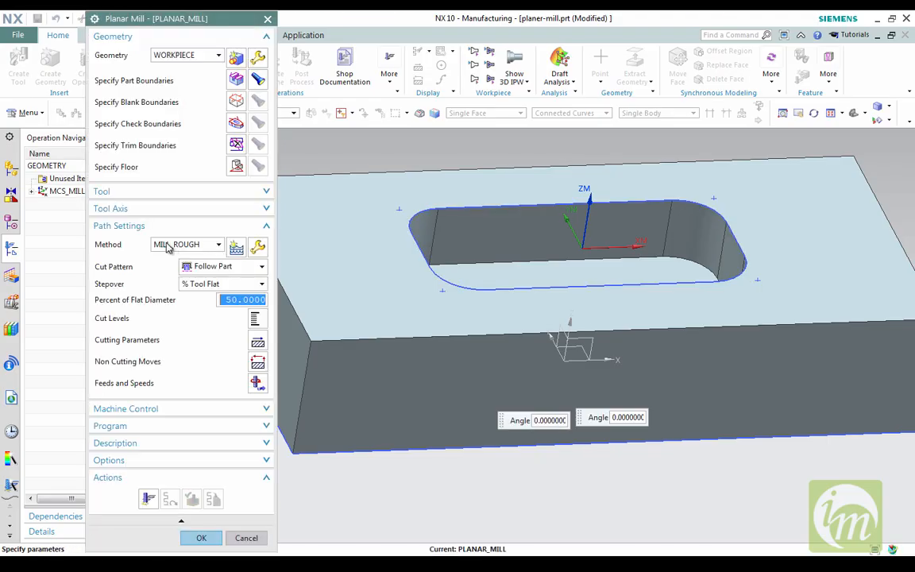
pyautogui.click(240, 85)
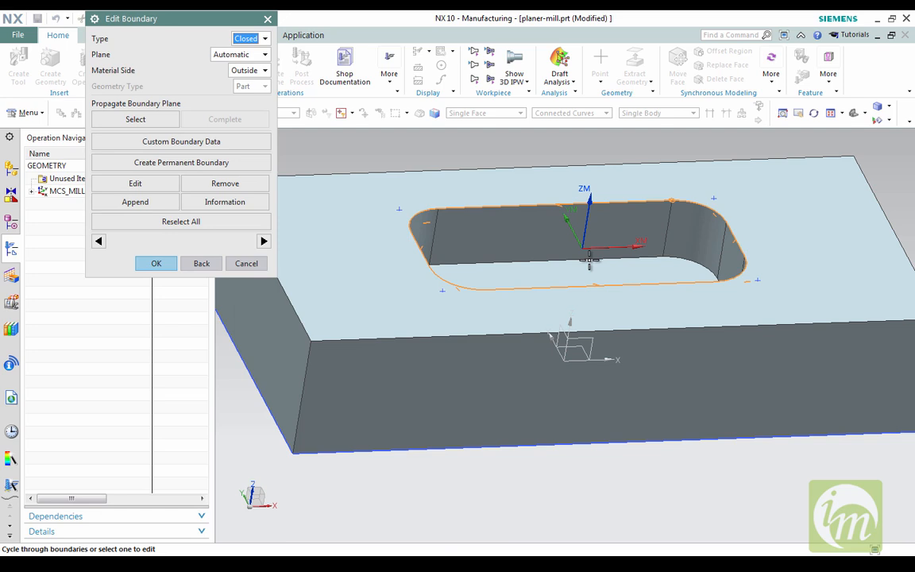
pyautogui.click(148, 262)
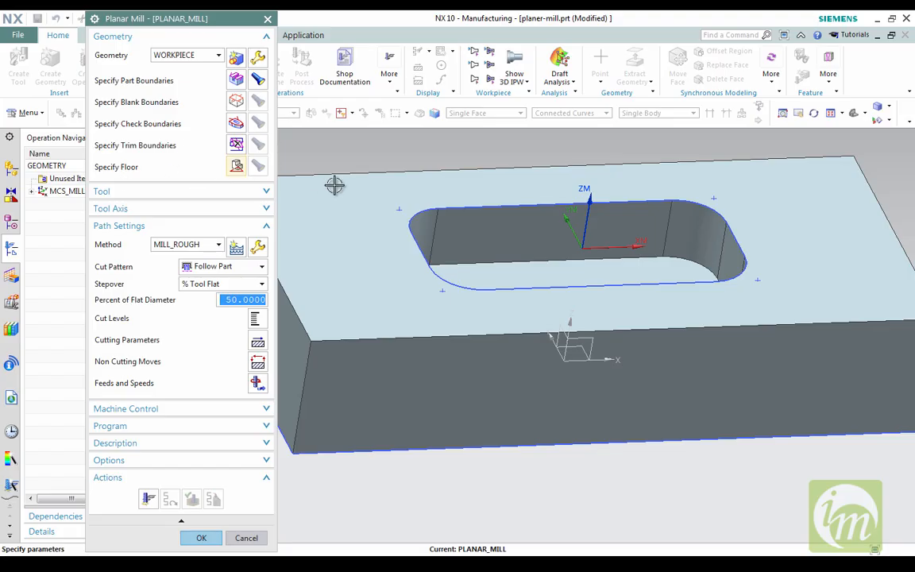
# Specify the floor as a plane on the pocket's bottom face with an offset distance of 0.1 mm
pyautogui.click(232, 166)
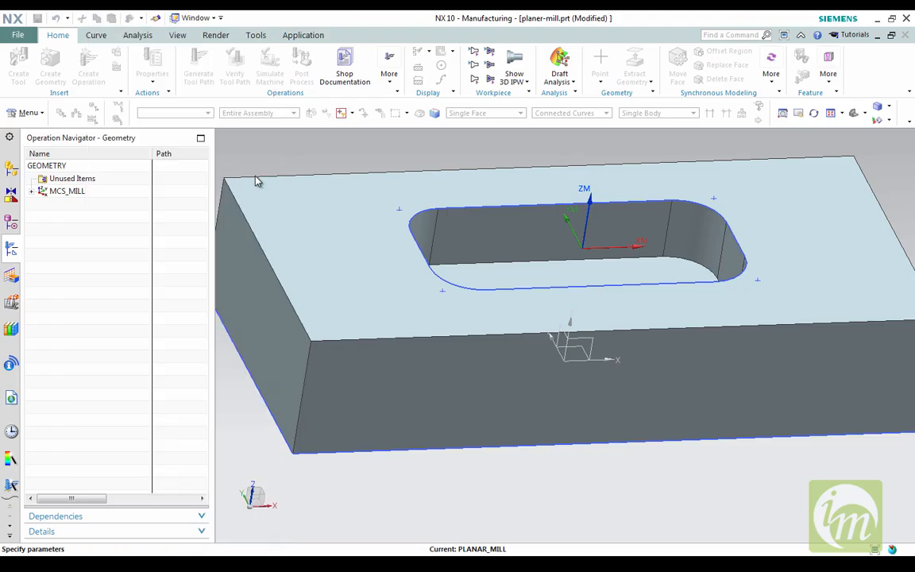
pyautogui.click(490, 272)
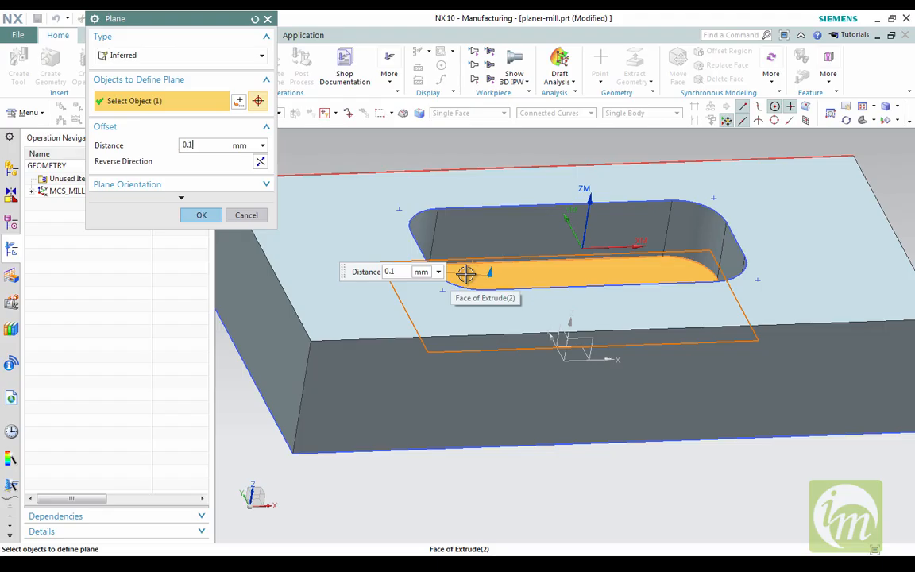
pyautogui.click(202, 216)
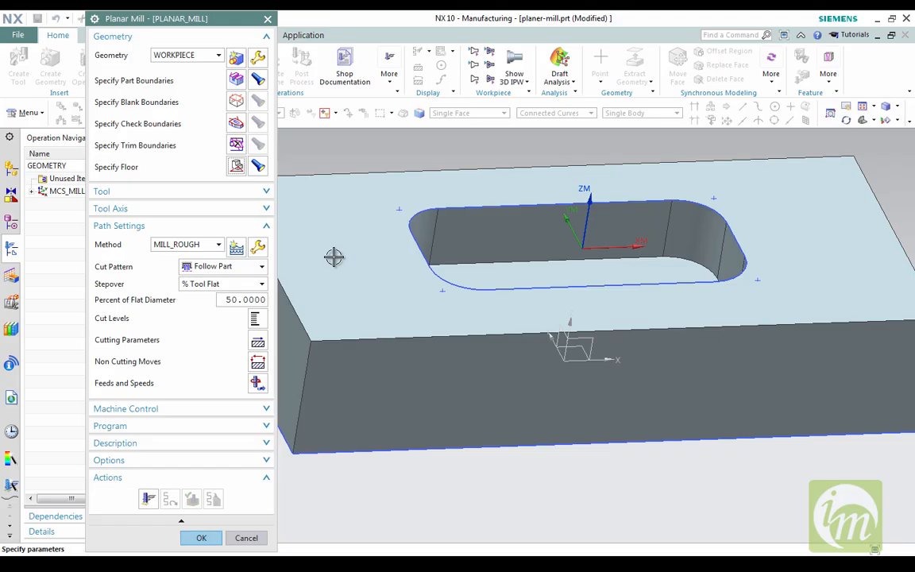
# Retrieve the non-indexable End Mill 8 mm (ugt0201_002) from the milling tool library for the operation
pyautogui.click(263, 196)
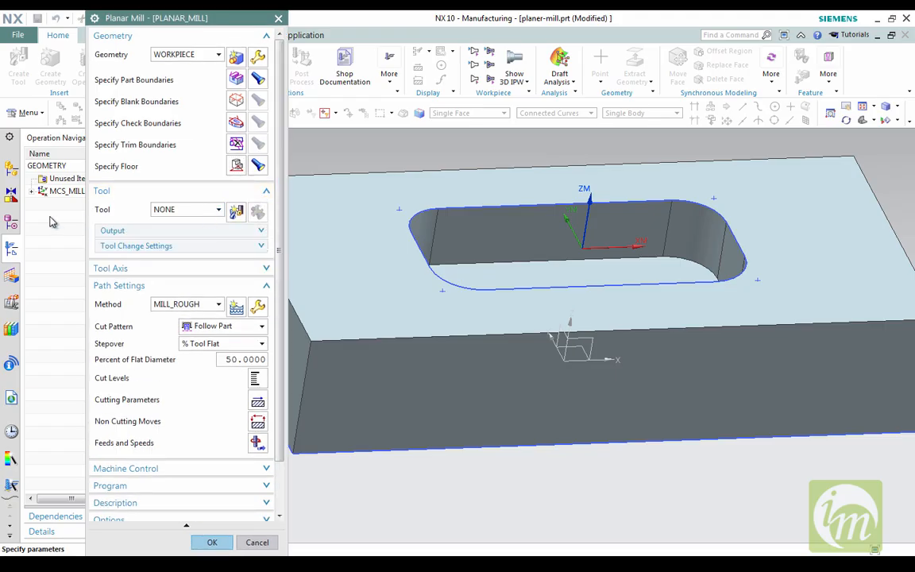
pyautogui.click(236, 211)
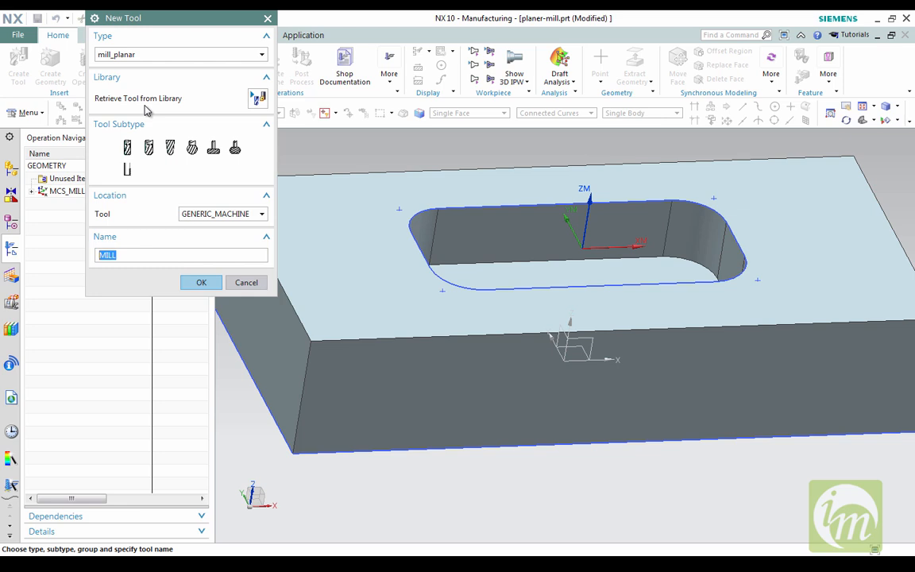
pyautogui.click(260, 99)
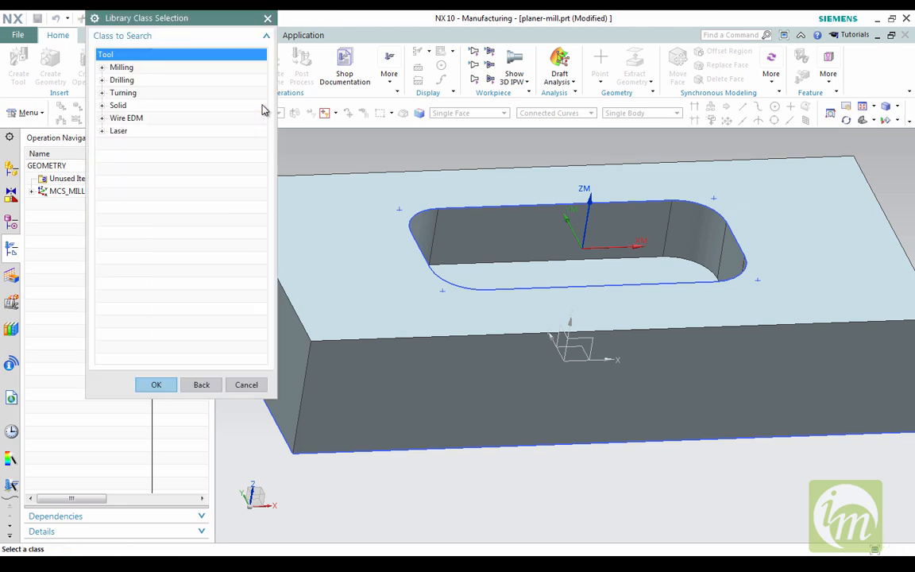
pyautogui.click(102, 68)
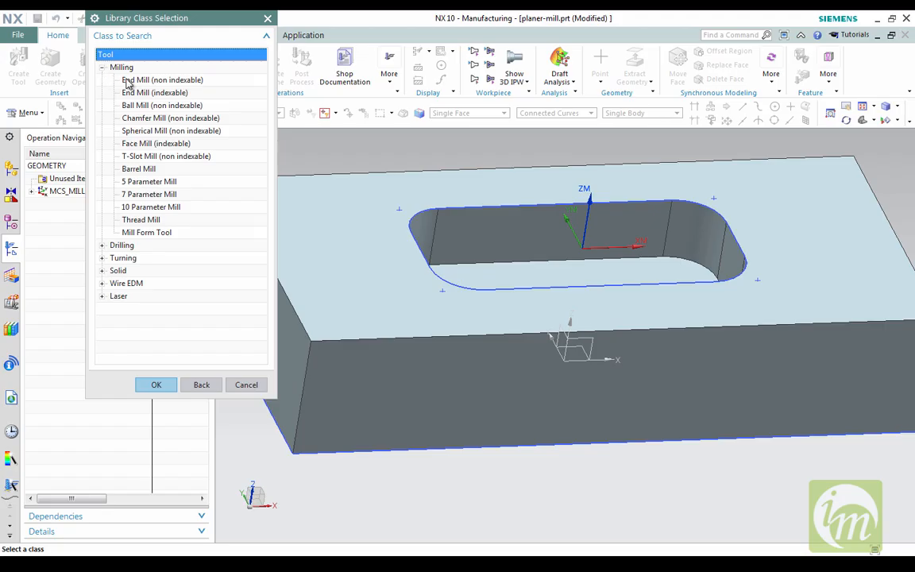
pyautogui.click(131, 82)
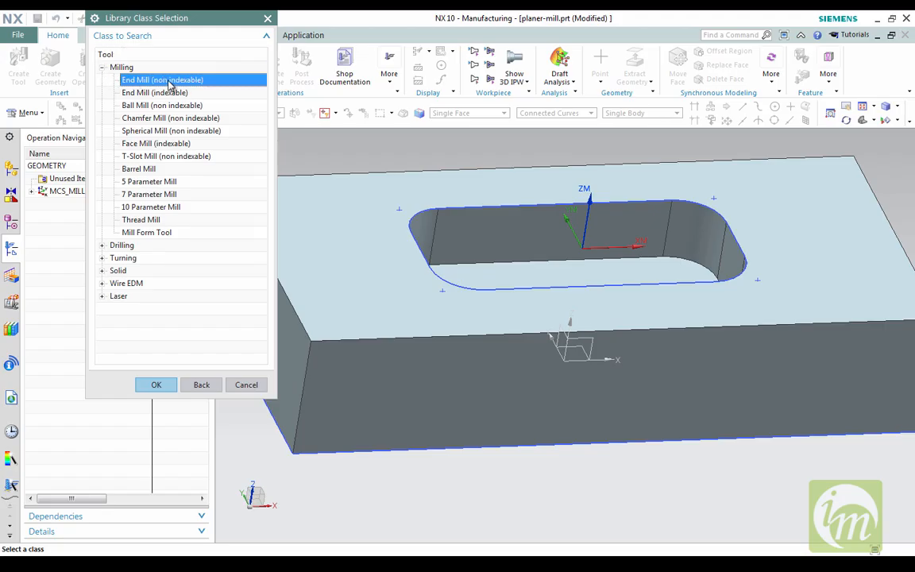
pyautogui.click(153, 385)
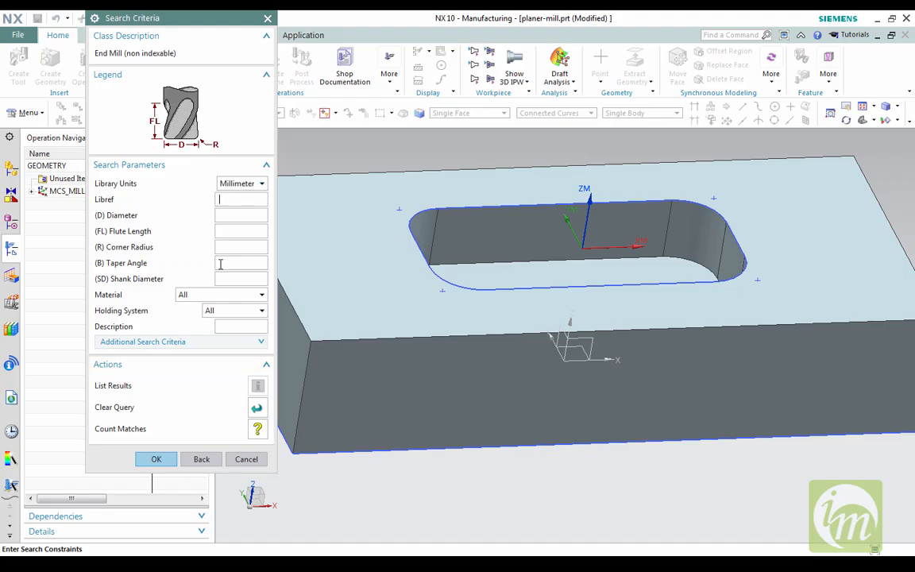
pyautogui.click(156, 459)
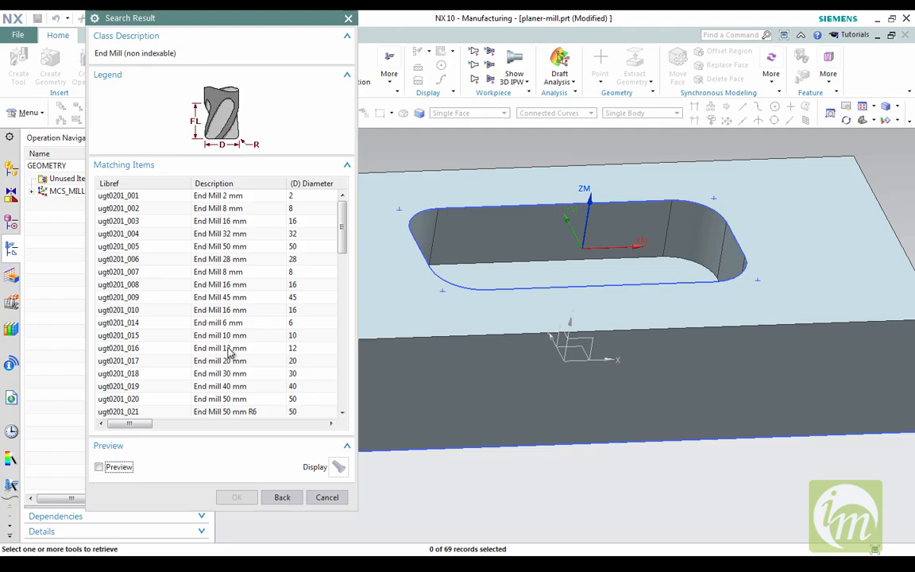
pyautogui.click(236, 210)
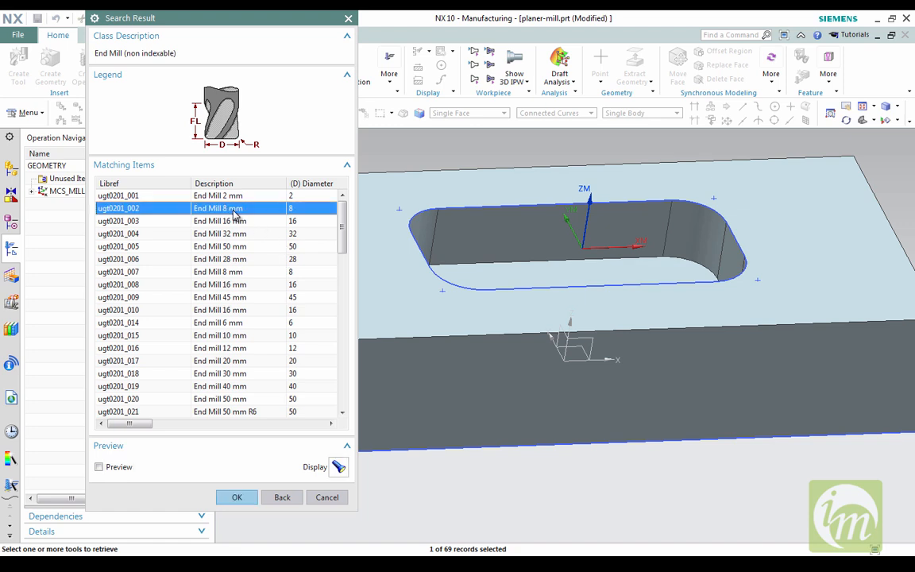
pyautogui.click(240, 497)
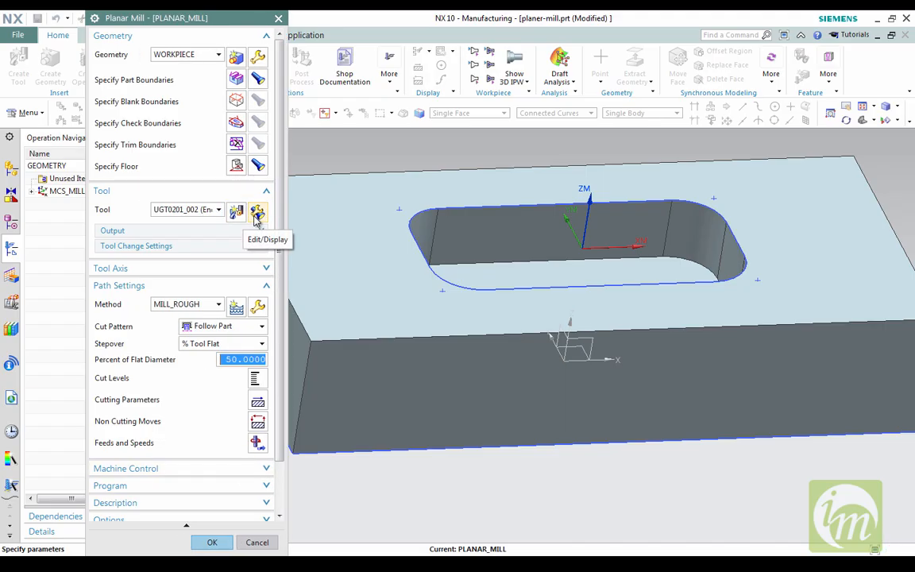
# Open the 8 mm end mill for editing and examine the tool and holder preview against the pocket
pyautogui.click(256, 218)
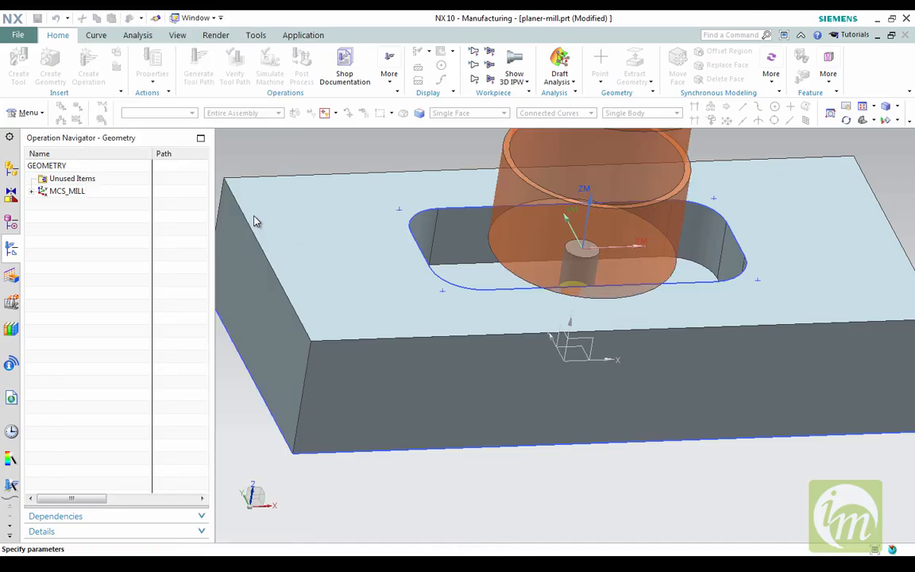
pyautogui.moveTo(409, 182); pyautogui.dragTo(360, 198, button='middle')
pyautogui.moveTo(375, 234); pyautogui.dragTo(455, 251, button='middle')
pyautogui.moveTo(422, 204); pyautogui.dragTo(432, 283, button='middle')
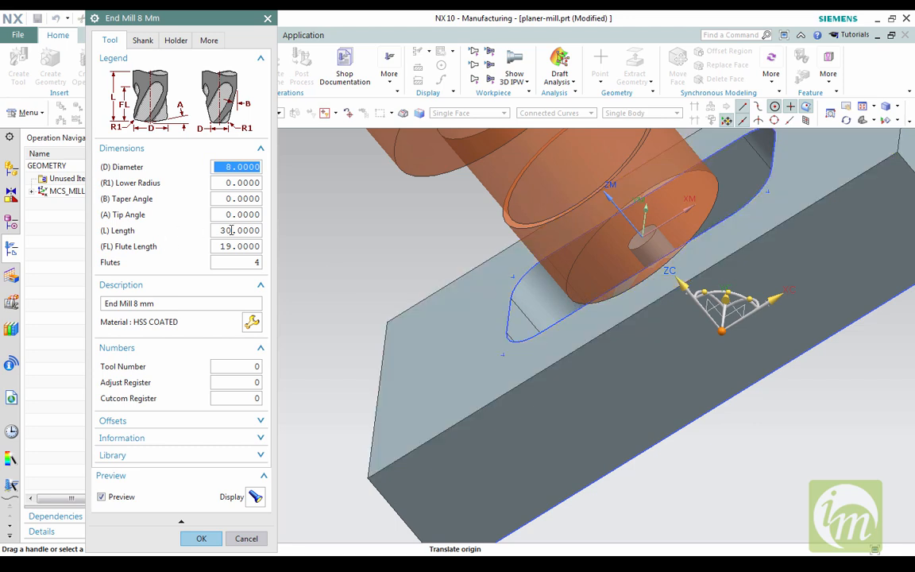
# Set the end mill's length to 50 mm and redisplay the tool to check its reach in the pocket
pyautogui.click(231, 230)
pyautogui.write('50')
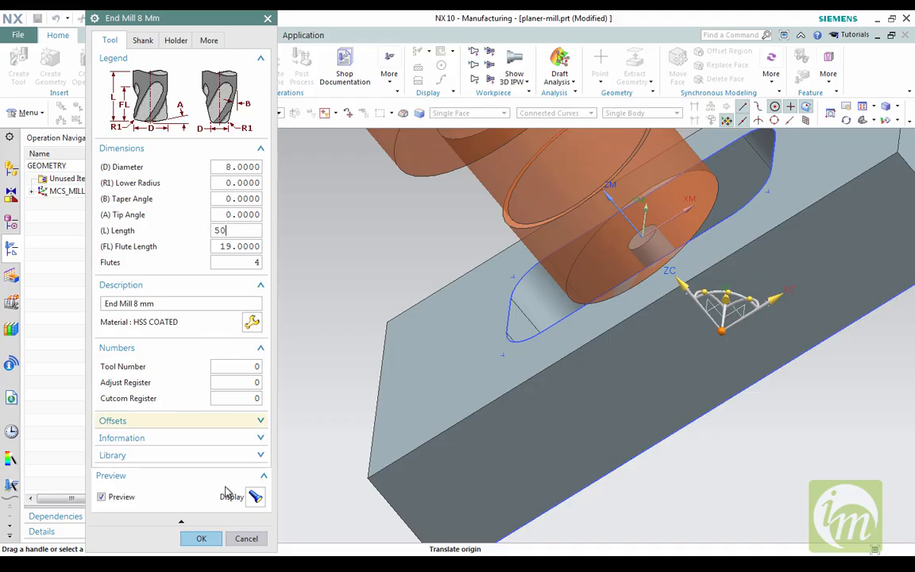
pyautogui.click(257, 496)
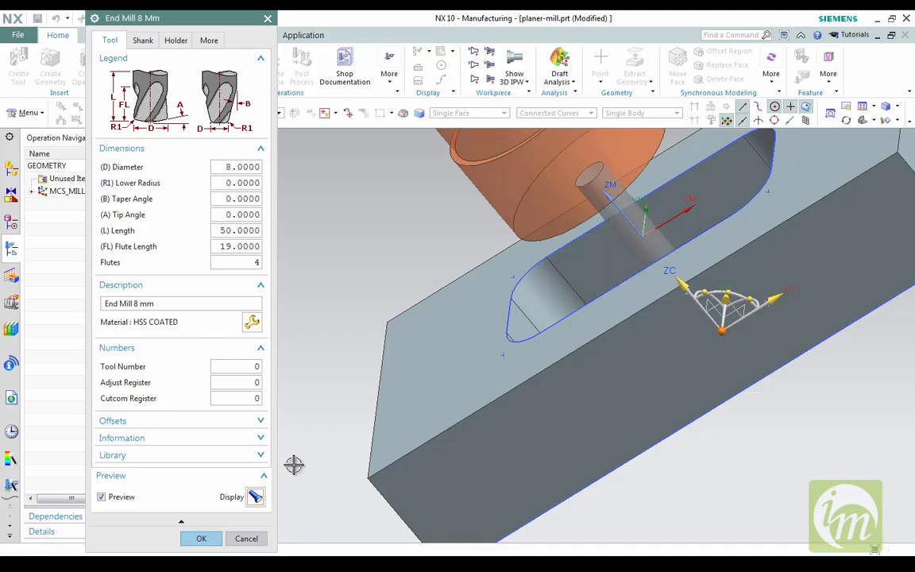
pyautogui.moveTo(361, 406); pyautogui.dragTo(457, 373, button='middle')
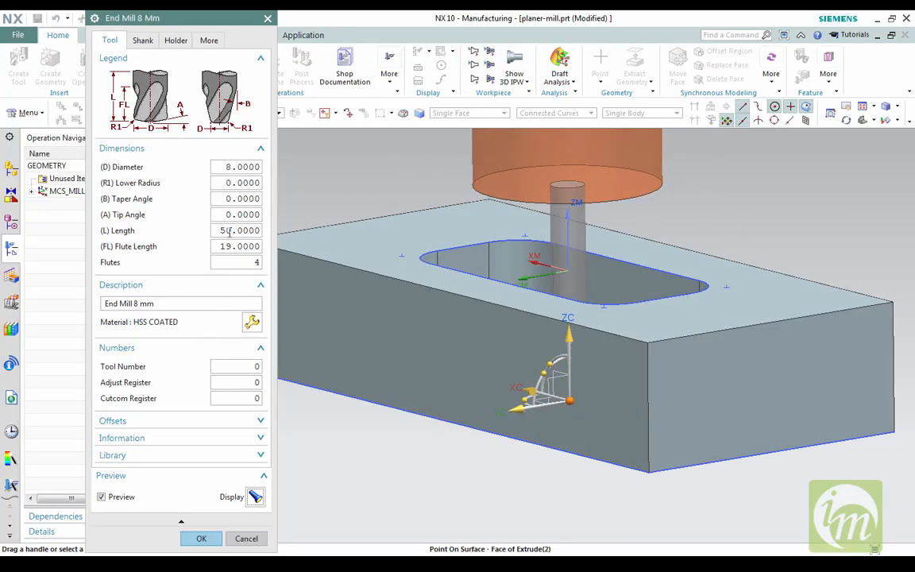
pyautogui.moveTo(337, 280); pyautogui.dragTo(230, 230, button='middle')
# Set the end mill's length to 40 mm, redisplay it, and keep the modification to the library tool
pyautogui.doubleClick(233, 230)
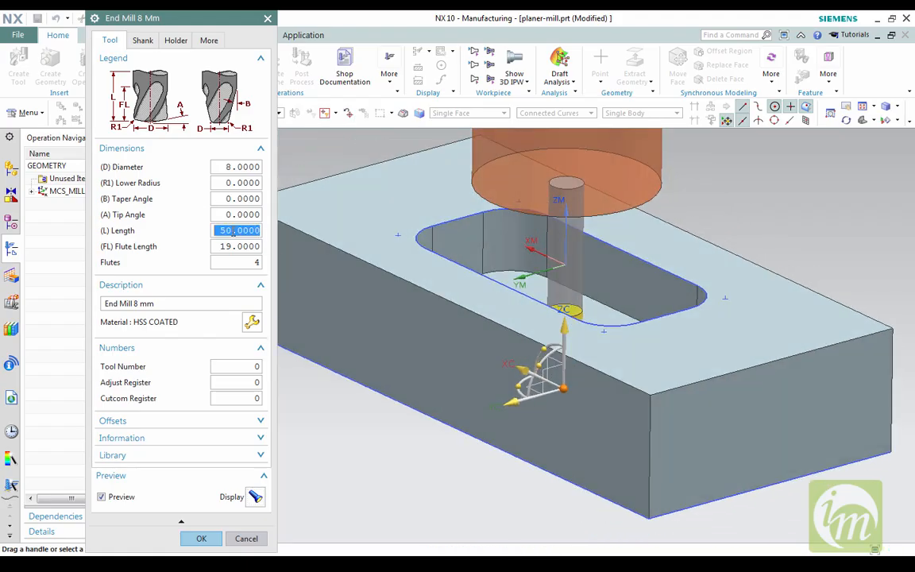
pyautogui.write('40')
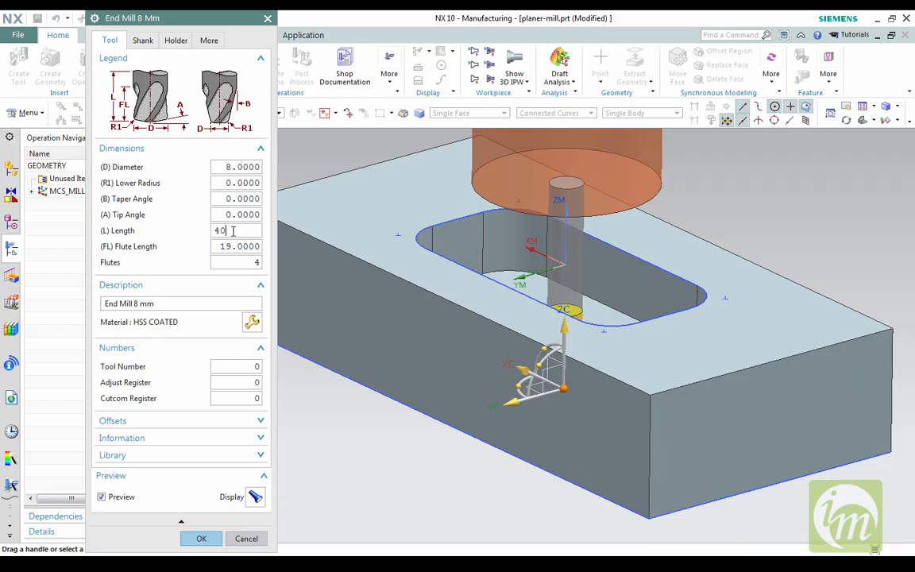
pyautogui.click(255, 496)
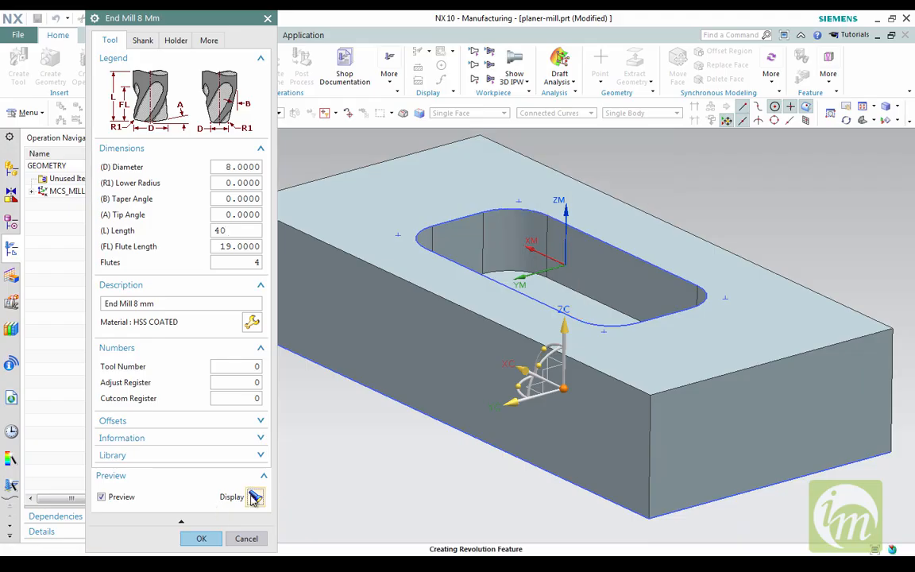
pyautogui.moveTo(370, 405); pyautogui.dragTo(341, 444, button='middle')
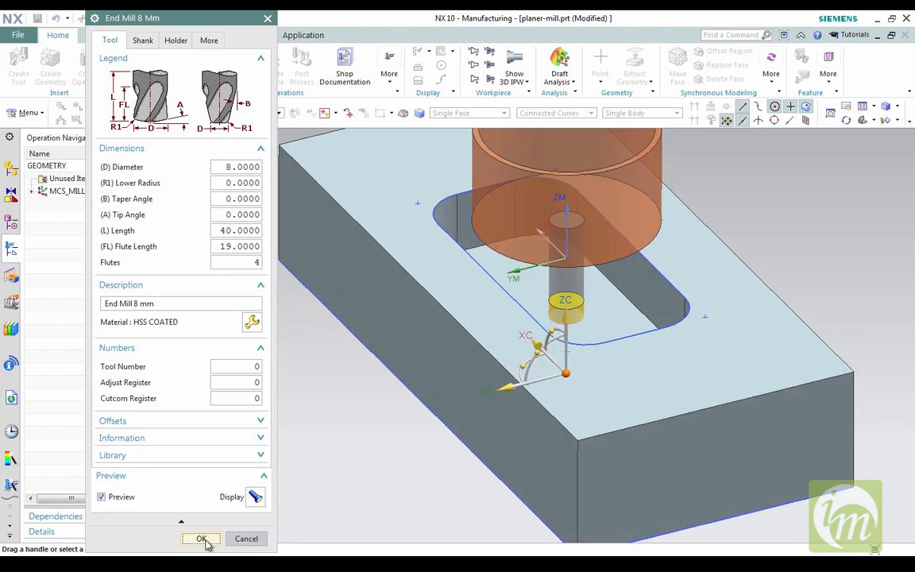
pyautogui.click(204, 539)
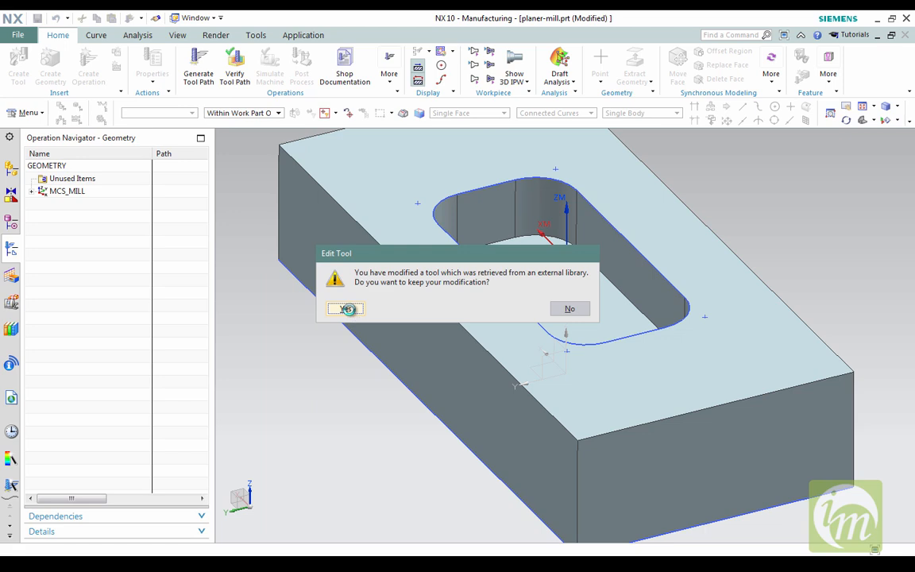
pyautogui.click(347, 309)
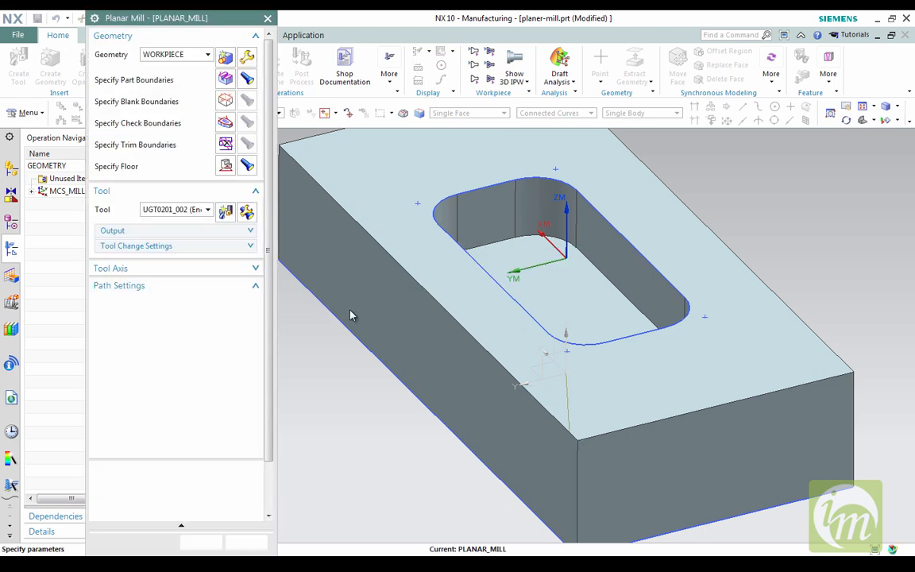
pyautogui.click(236, 211)
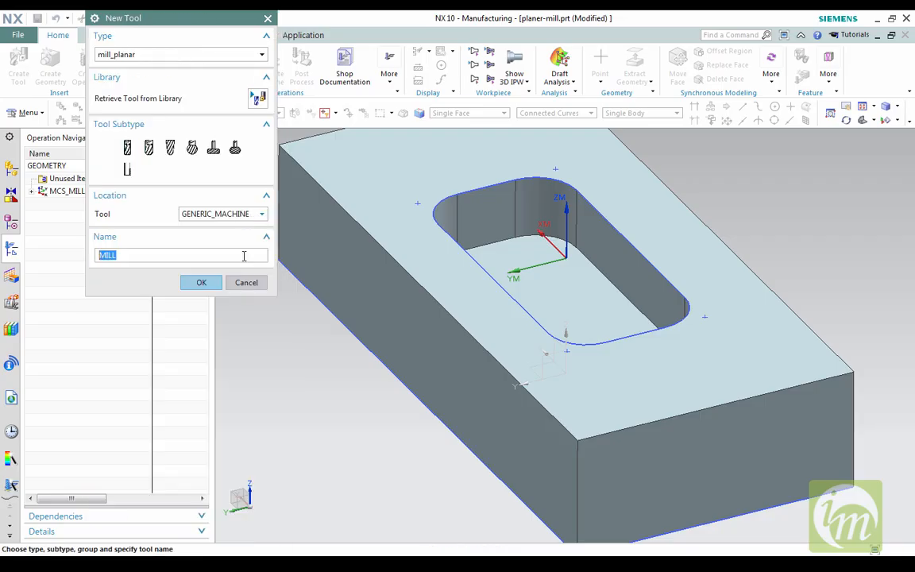
pyautogui.click(246, 281)
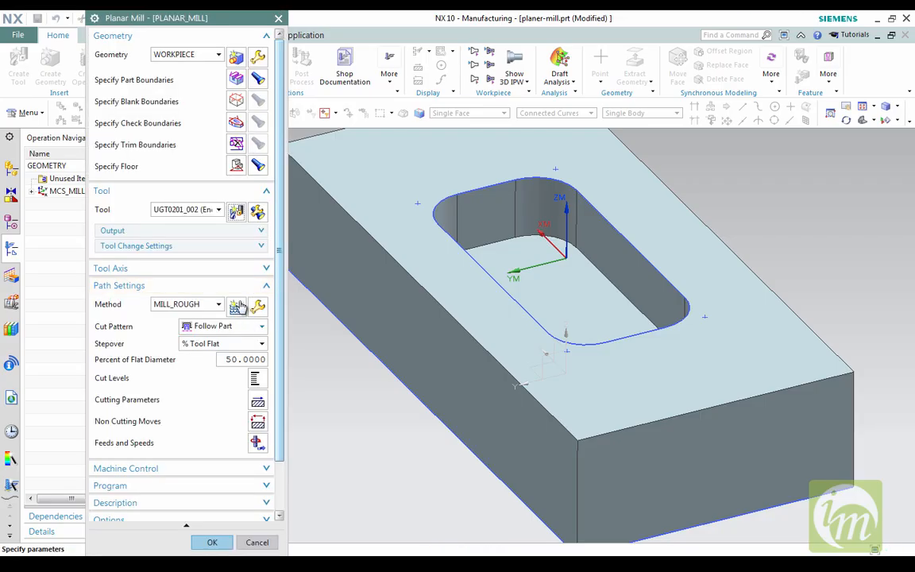
pyautogui.click(264, 195)
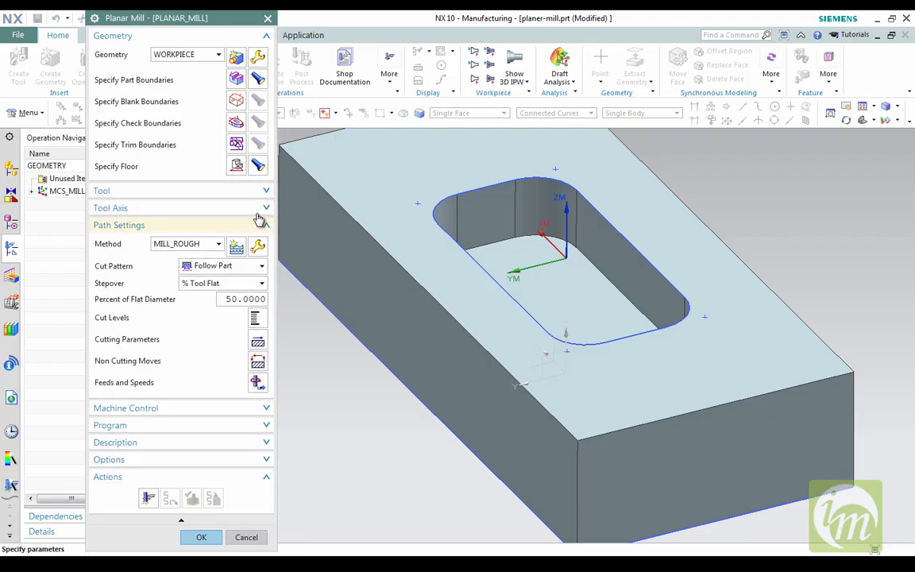
# Check the tool axis, keep MILL_ROUGH as the method, and set the cut pattern to Follow Periphery
pyautogui.click(263, 211)
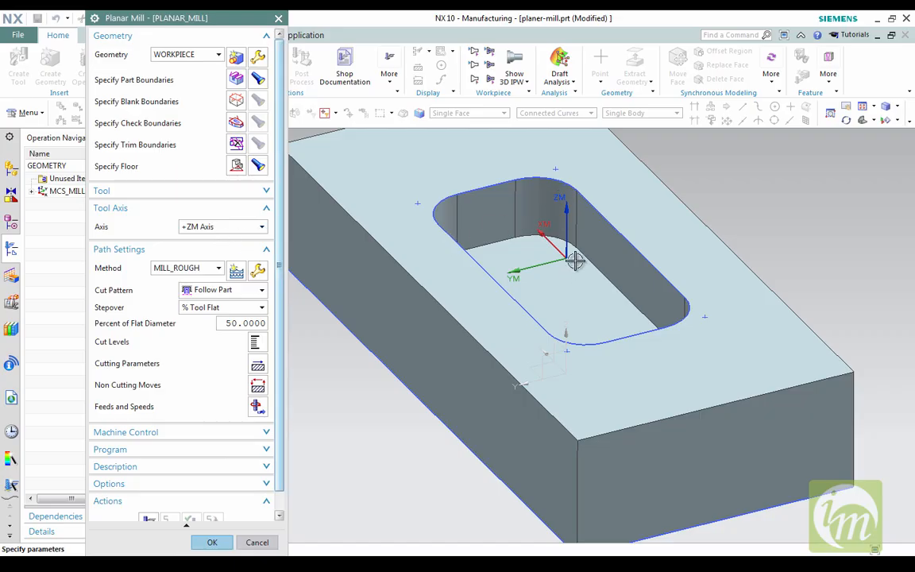
pyautogui.click(268, 211)
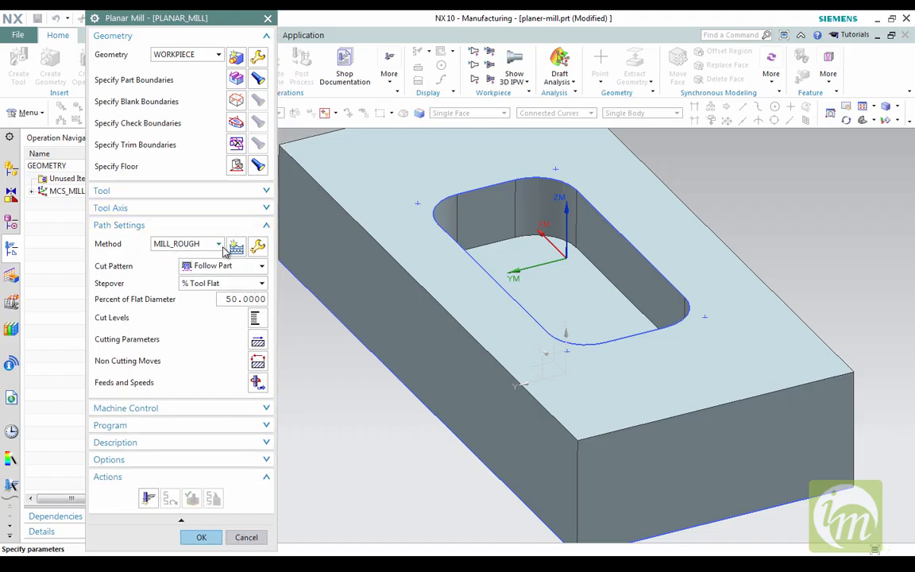
pyautogui.click(219, 244)
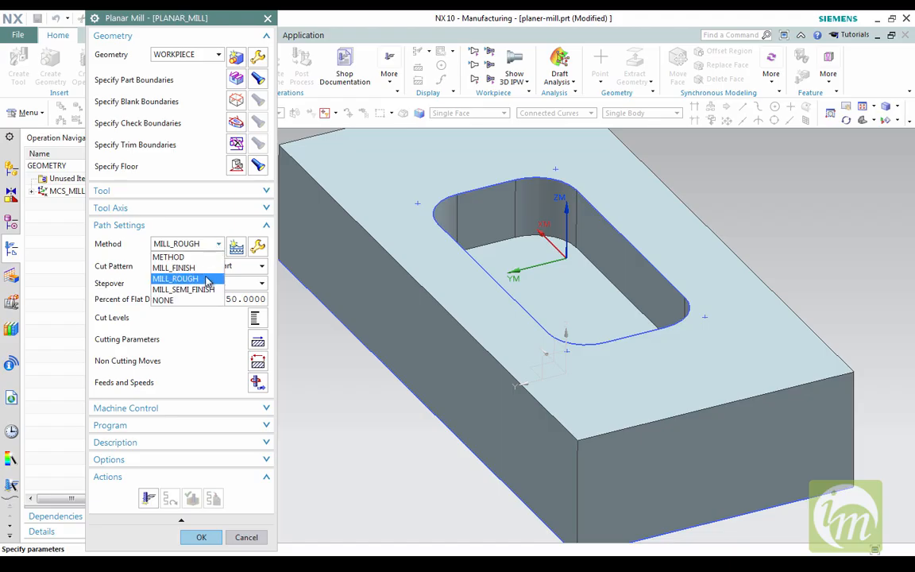
pyautogui.click(208, 279)
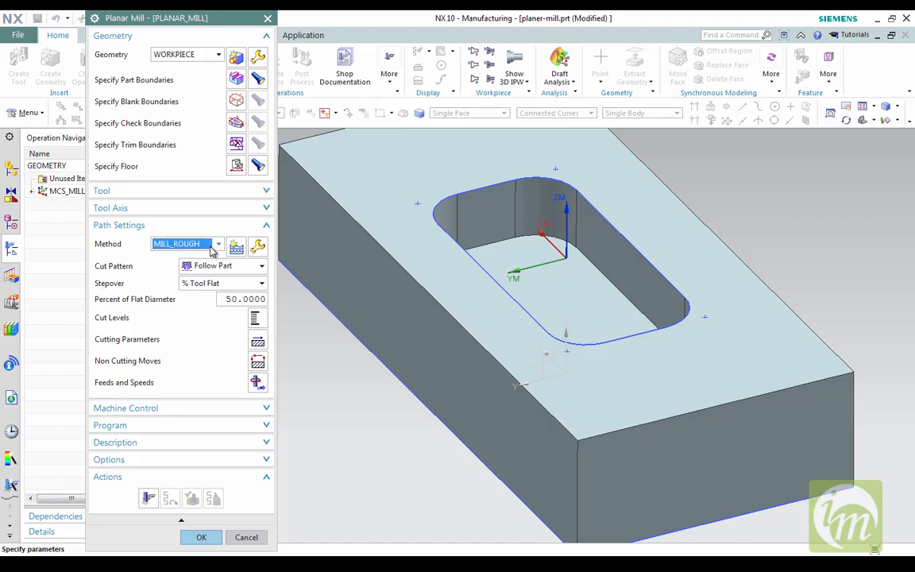
pyautogui.click(238, 267)
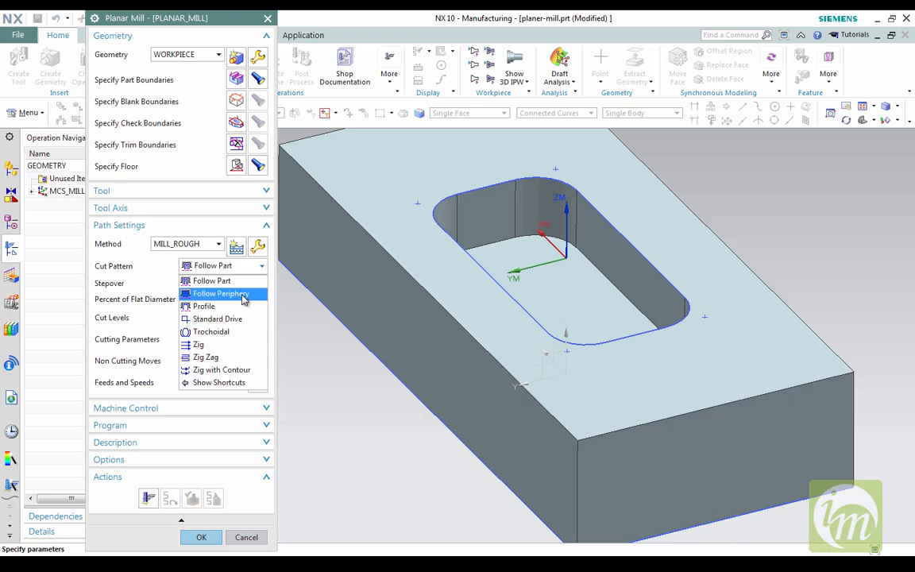
pyautogui.click(242, 296)
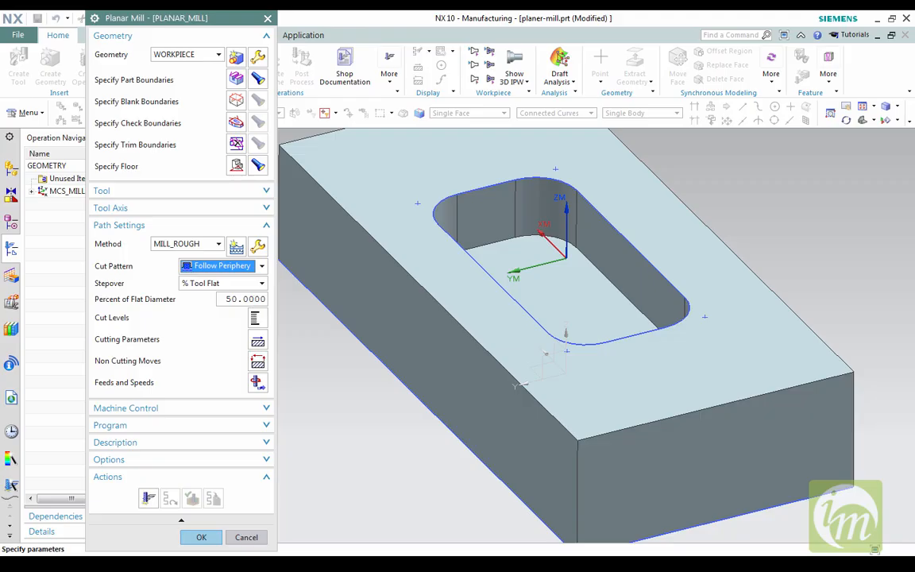
# Set the common depth per cut to 0.25 in the cut levels, keeping the Constant type
pyautogui.click(250, 317)
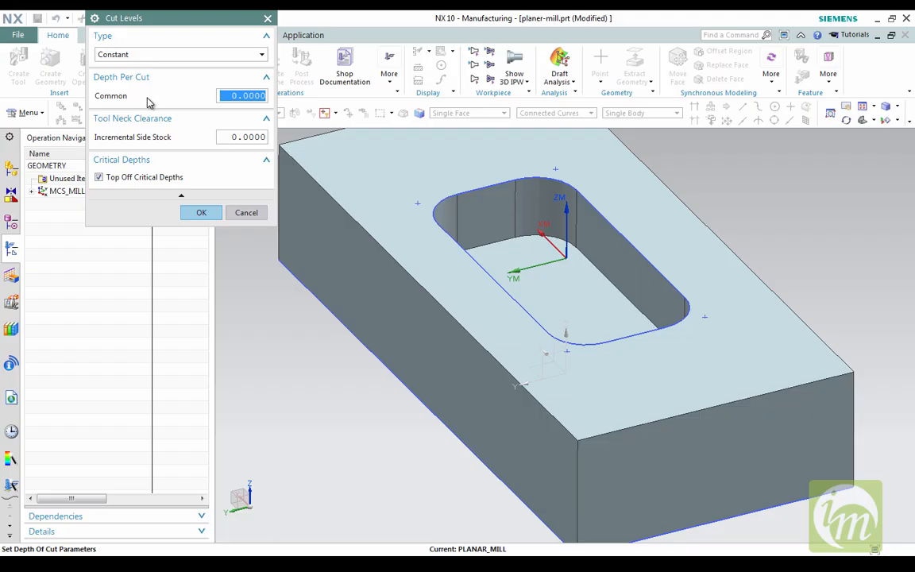
pyautogui.write('0.25')
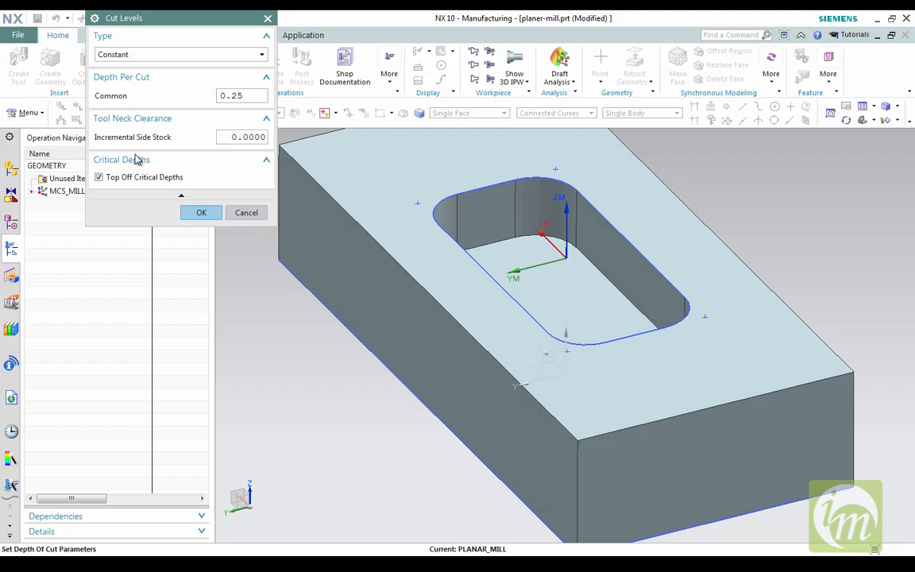
pyautogui.click(202, 213)
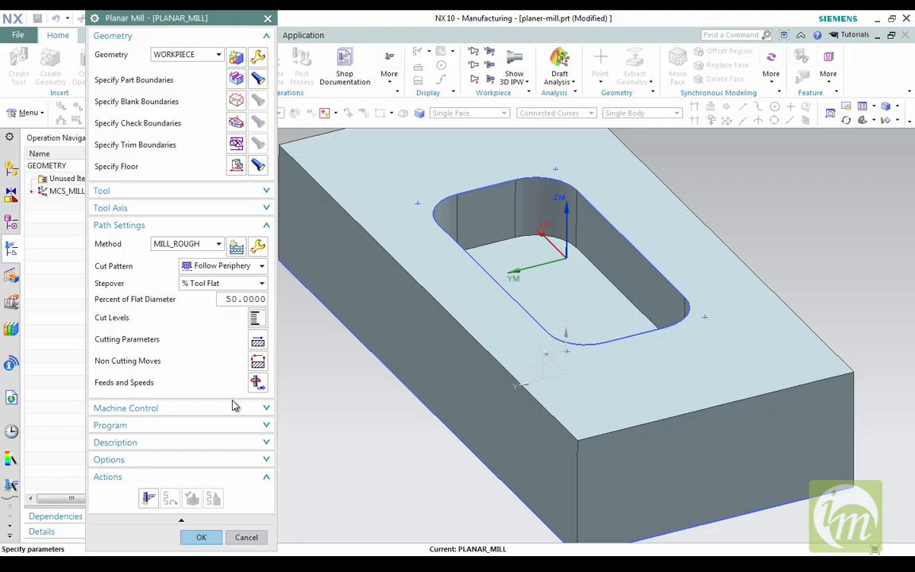
# Enable a spindle speed of 500 rpm, calculate the feeds and speeds from it, and accept them
pyautogui.click(256, 383)
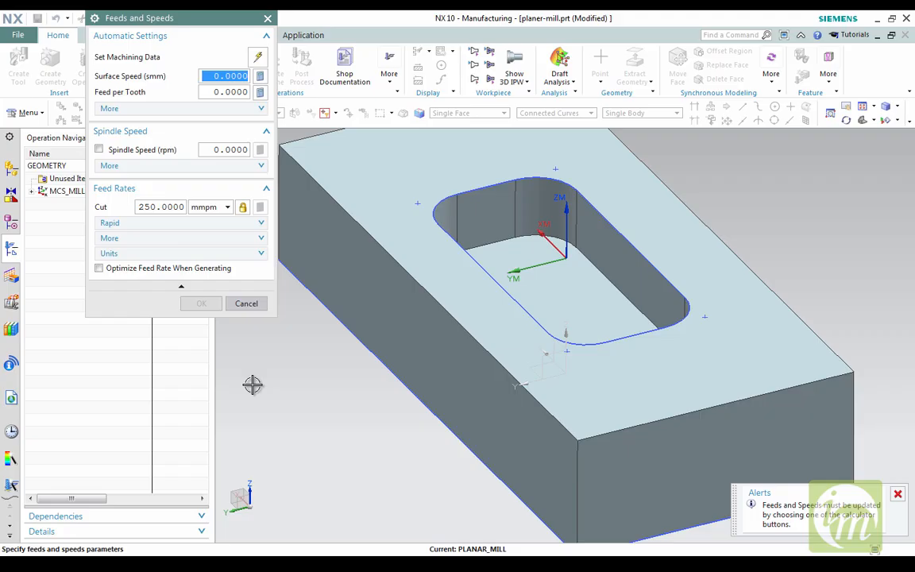
pyautogui.click(213, 149)
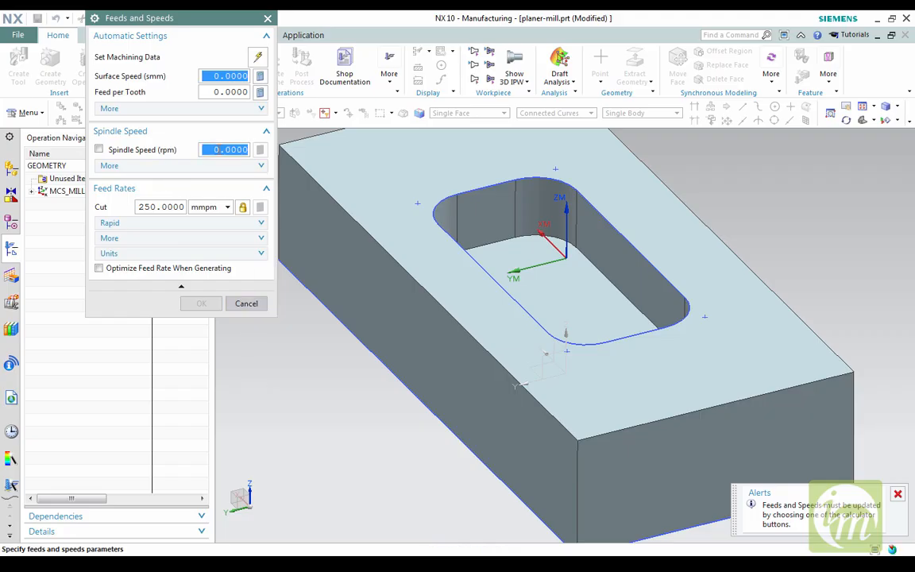
pyautogui.click(217, 150)
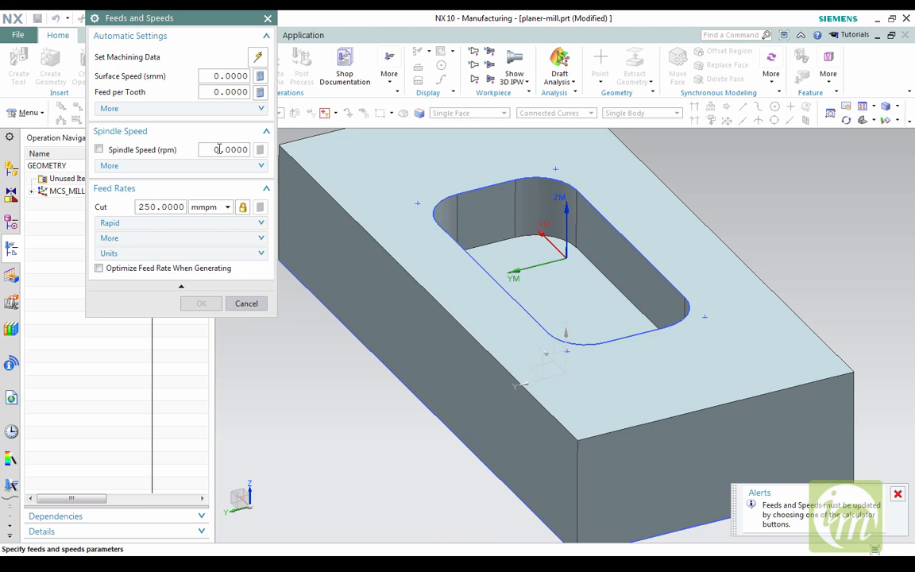
pyautogui.doubleClick(229, 151)
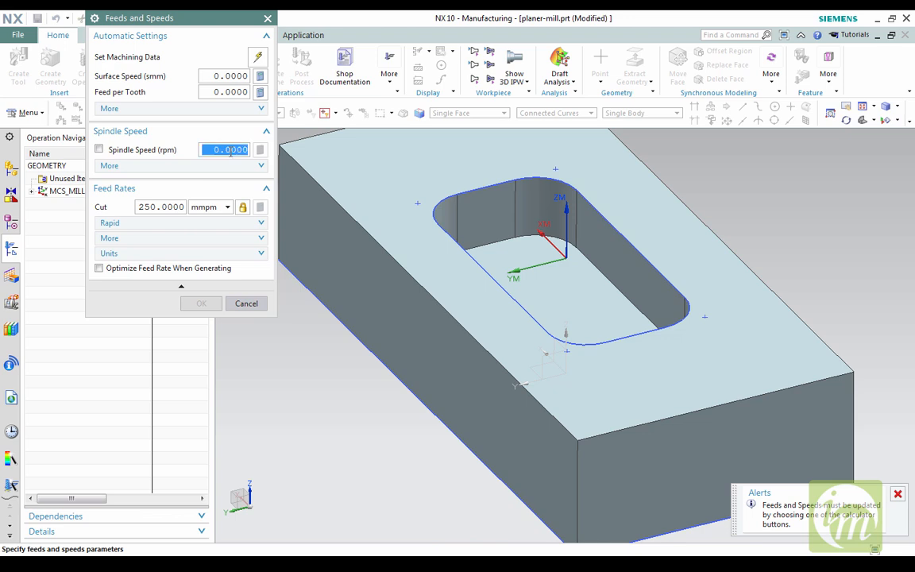
pyautogui.write('500')
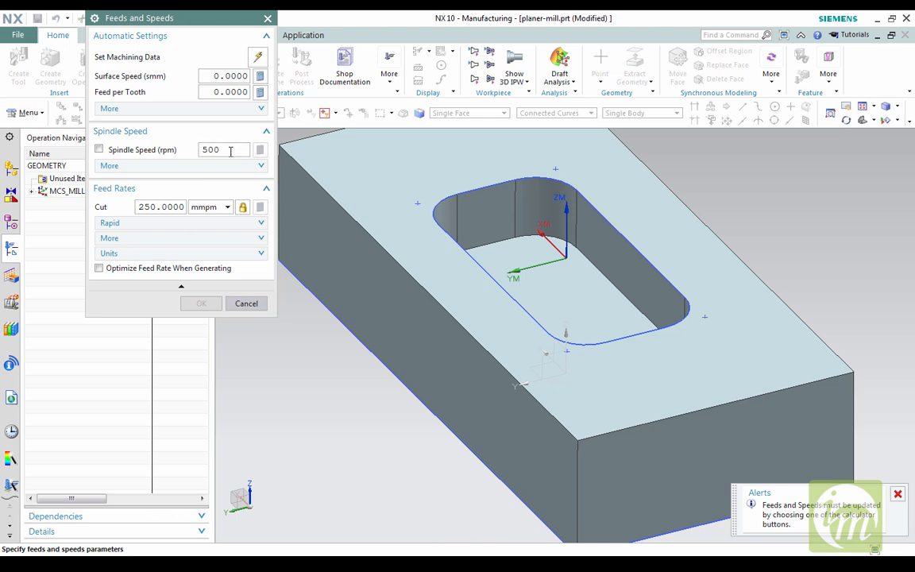
pyautogui.click(98, 150)
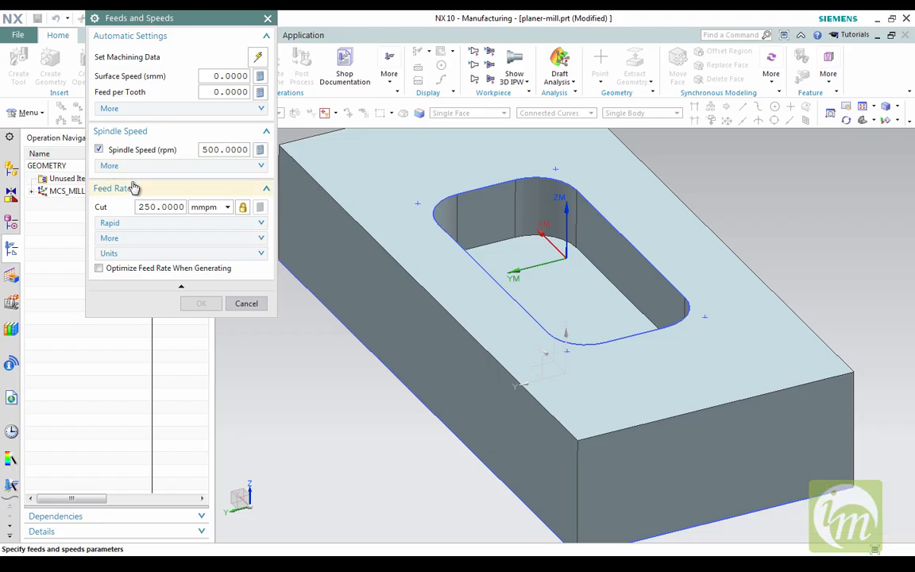
pyautogui.click(260, 149)
pyautogui.press('Return')
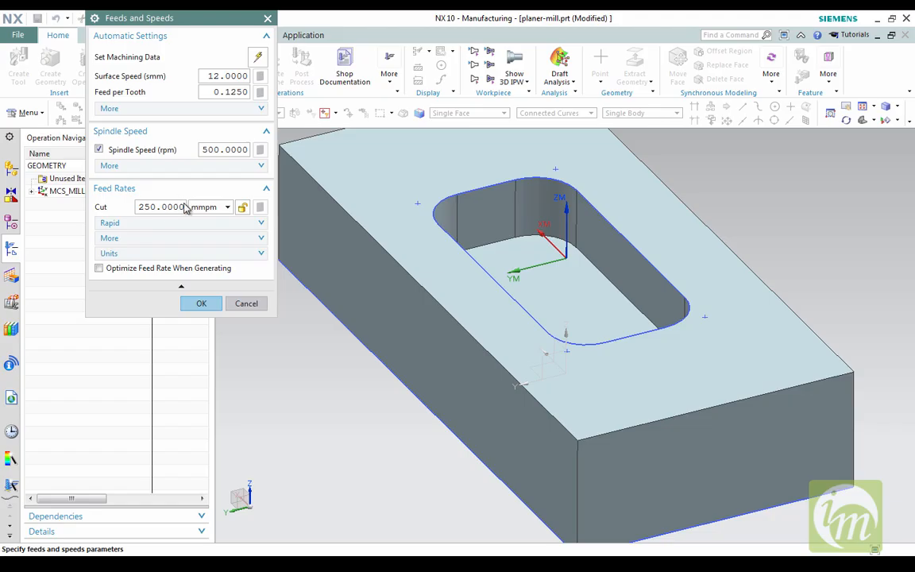
pyautogui.click(203, 303)
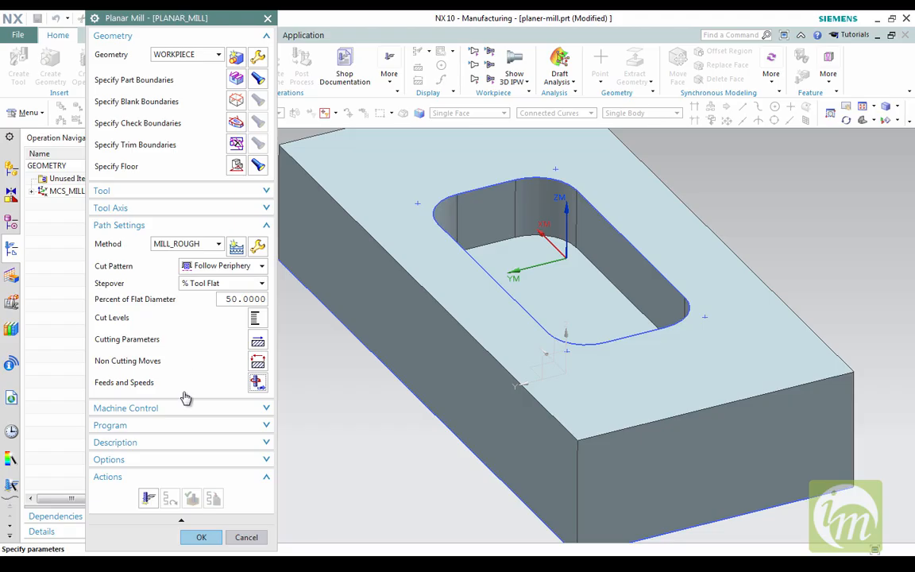
# Generate the tool path, regenerate it with a stepover of 30 percent of flat diameter, and accept the operation
pyautogui.click(148, 498)
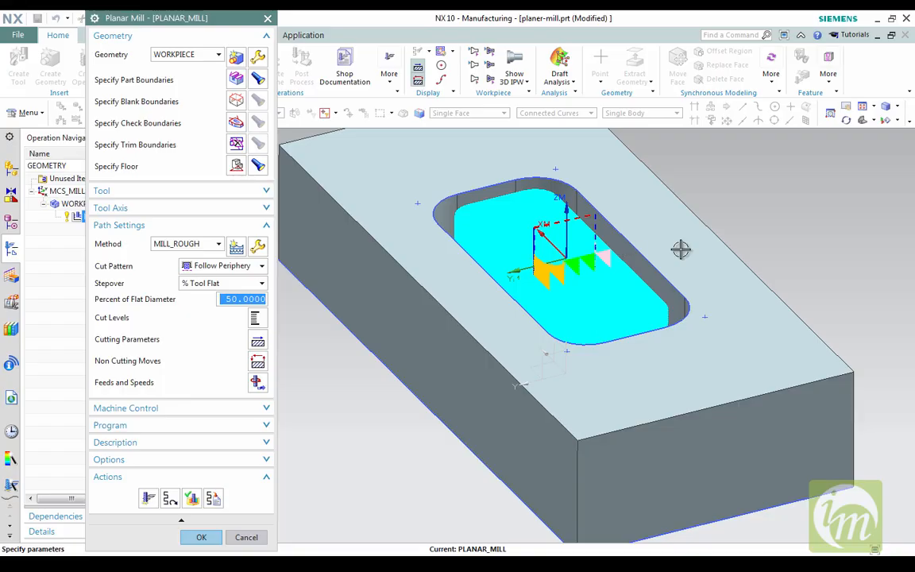
pyautogui.moveTo(663, 276); pyautogui.dragTo(285, 308, button='middle')
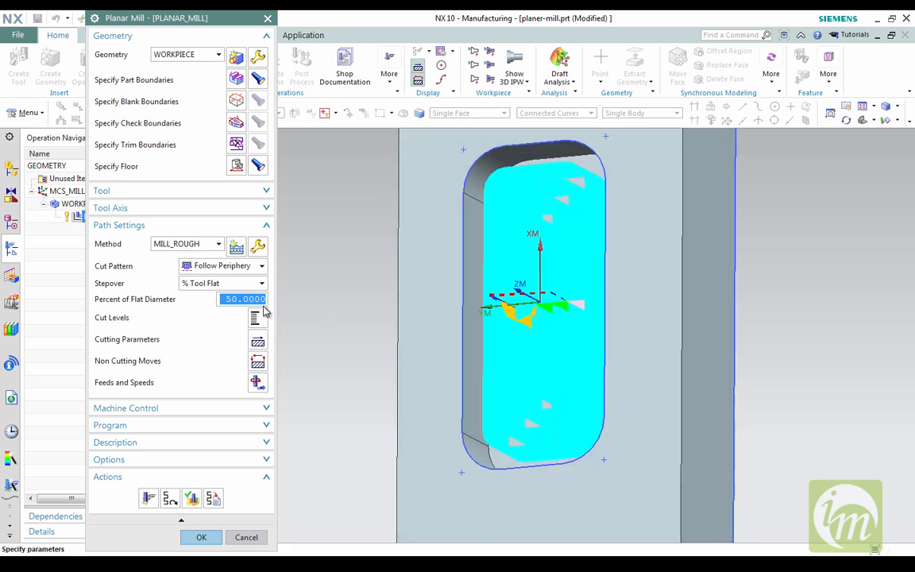
pyautogui.write('30')
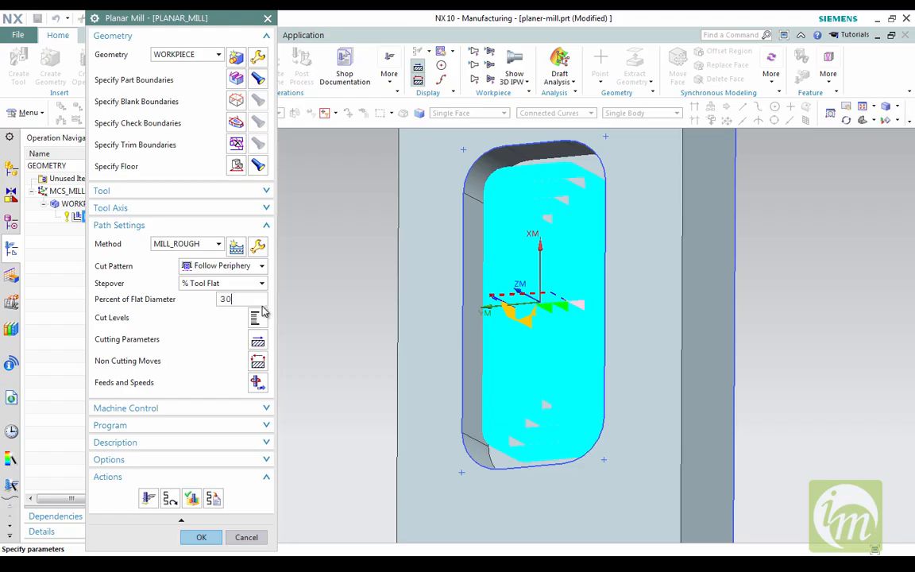
pyautogui.click(148, 498)
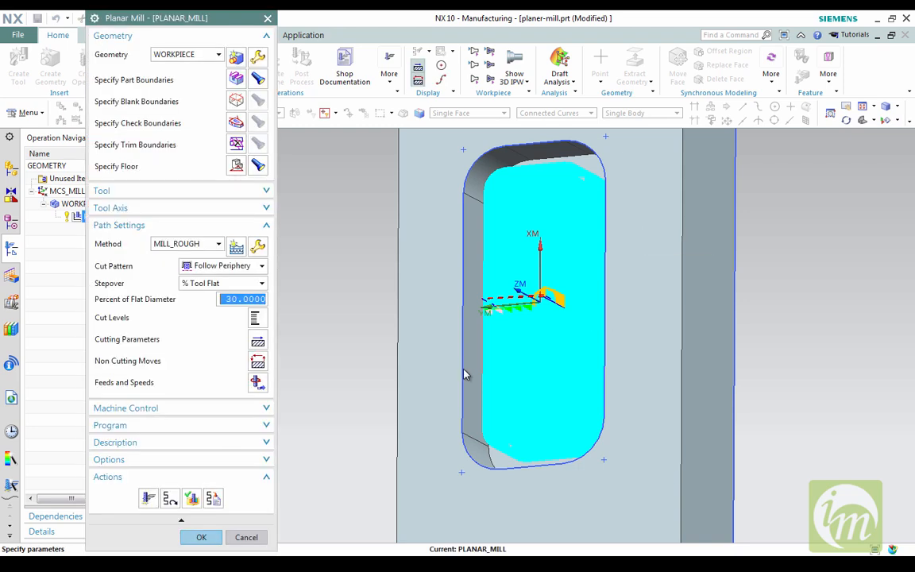
pyautogui.middleClick(463, 368)
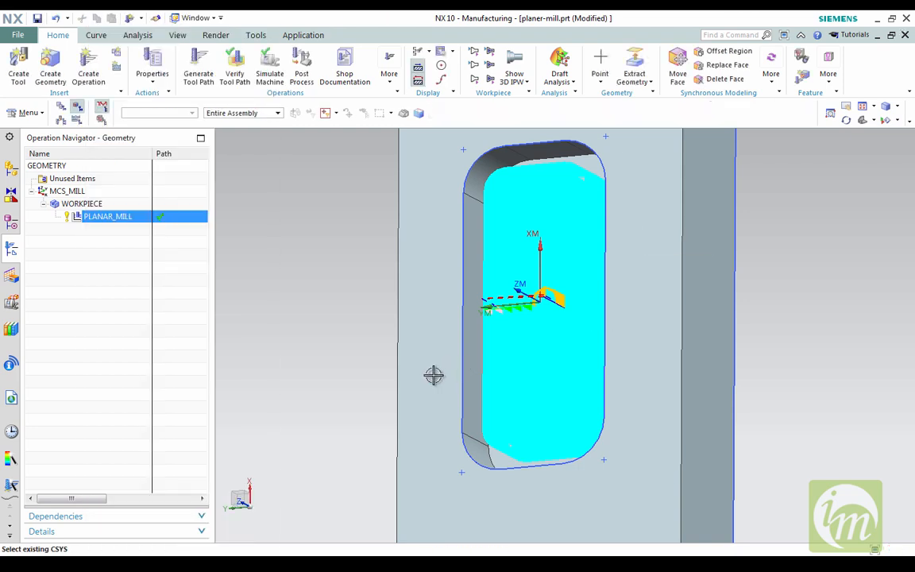
pyautogui.moveTo(385, 390); pyautogui.dragTo(410, 359, button='middle')
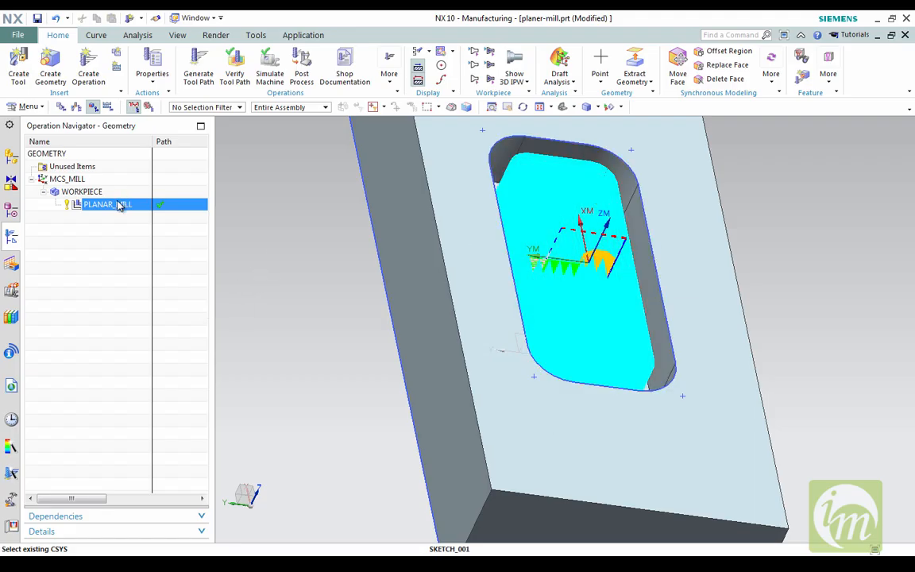
pyautogui.rightClick(118, 204)
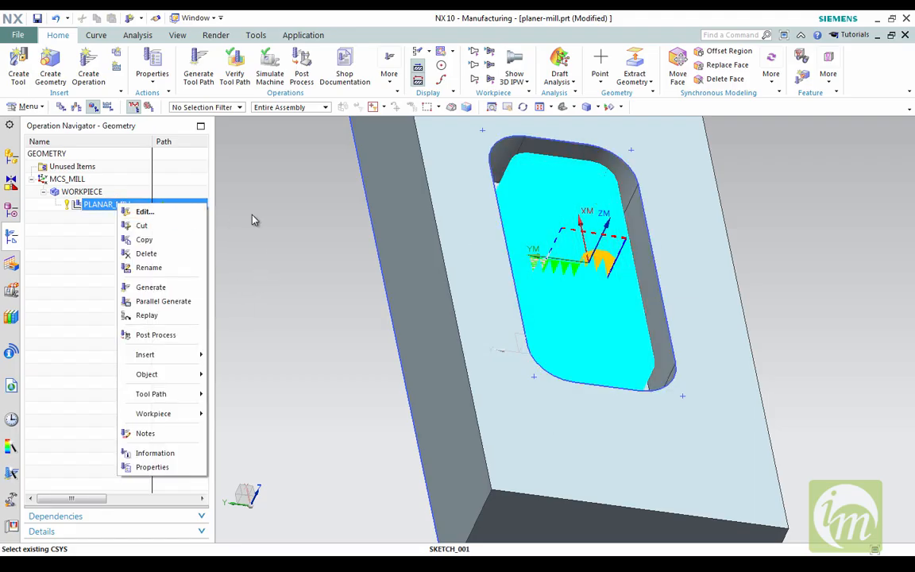
pyautogui.click(157, 213)
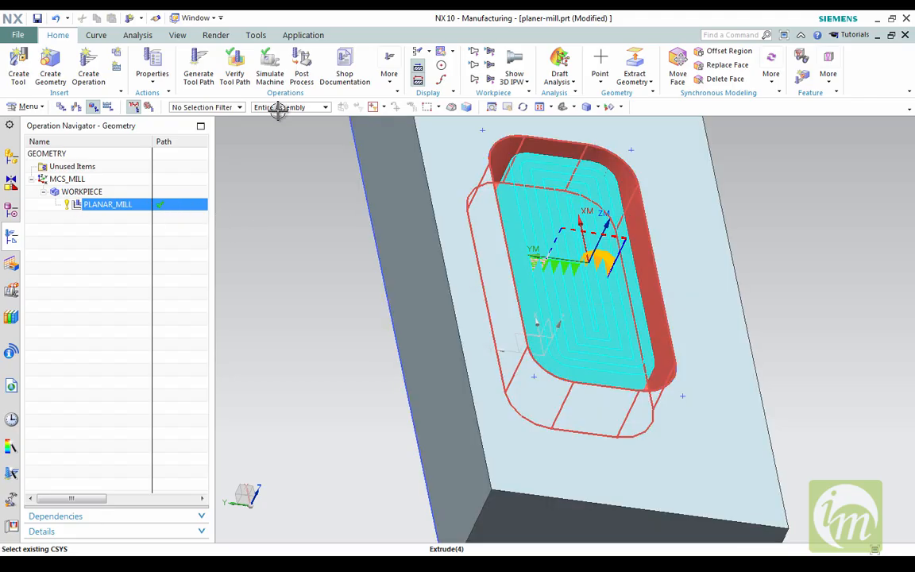
# Open the 3D Dynamic verification of the Planar Mill tool path and examine the workpiece thickness by color
pyautogui.click(235, 73)
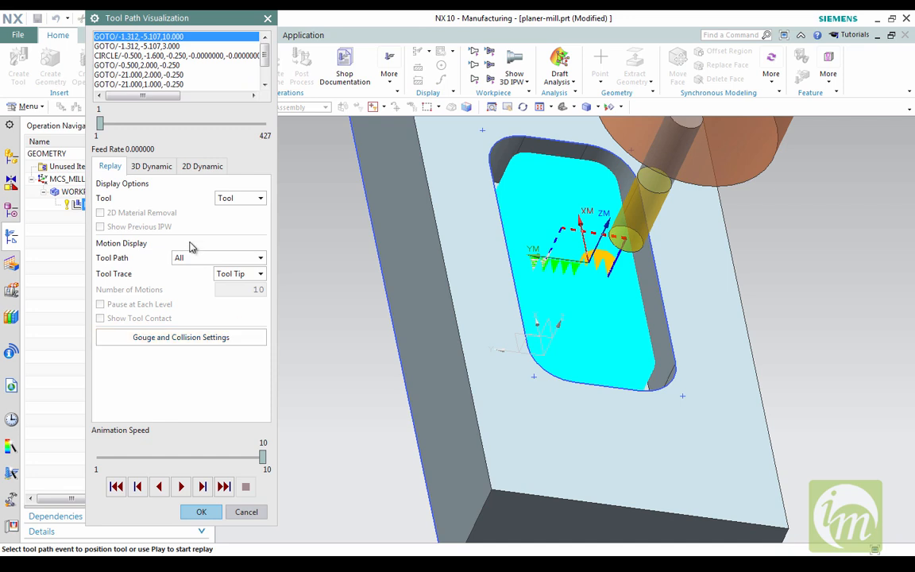
pyautogui.click(153, 170)
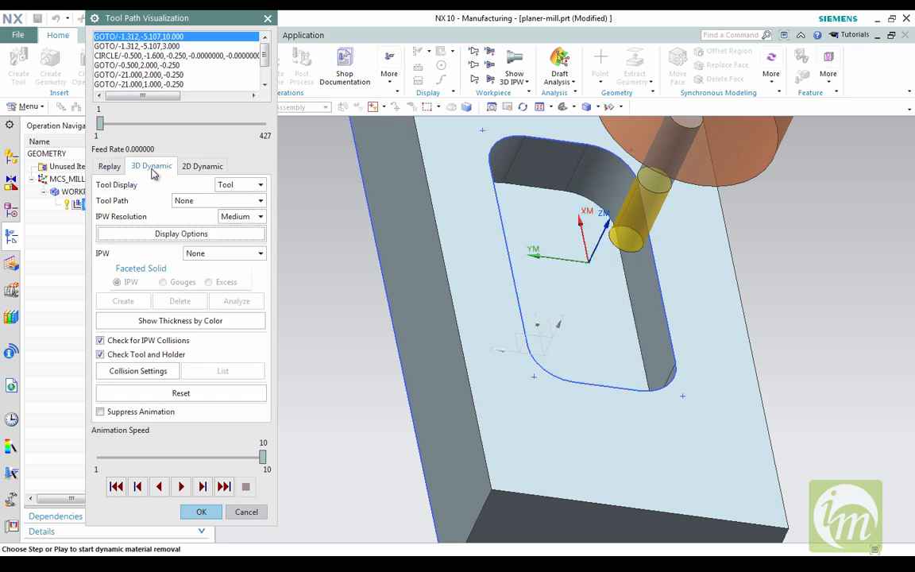
pyautogui.click(195, 320)
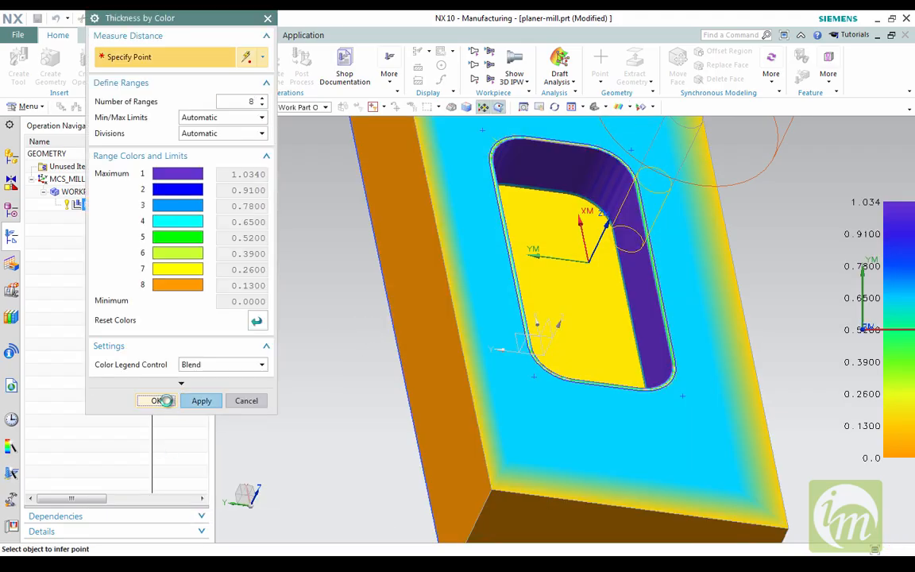
pyautogui.click(157, 401)
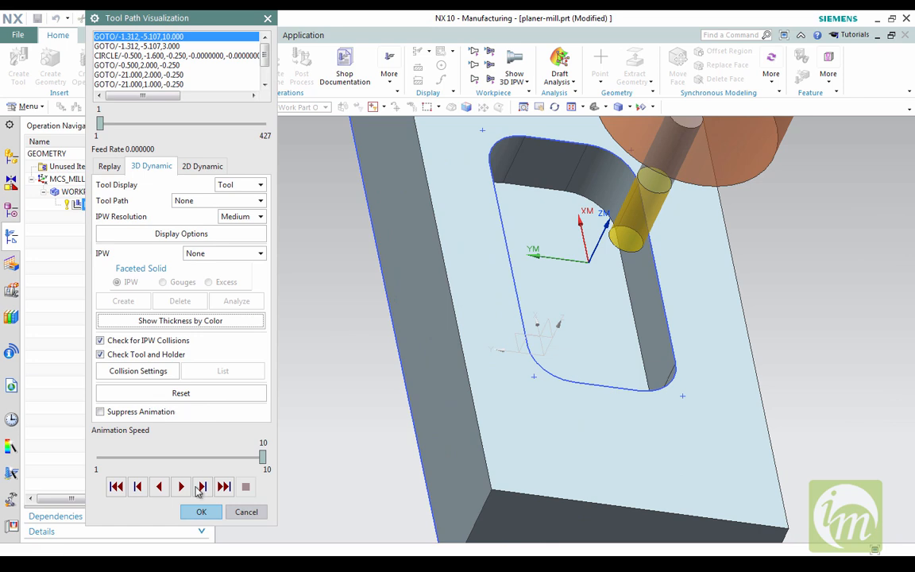
# Play the 3D material-removal simulation at animation speed 7 and examine the machined pocket and tool from several angles
pyautogui.moveTo(262, 457); pyautogui.dragTo(219, 459)
pyautogui.click(181, 486)
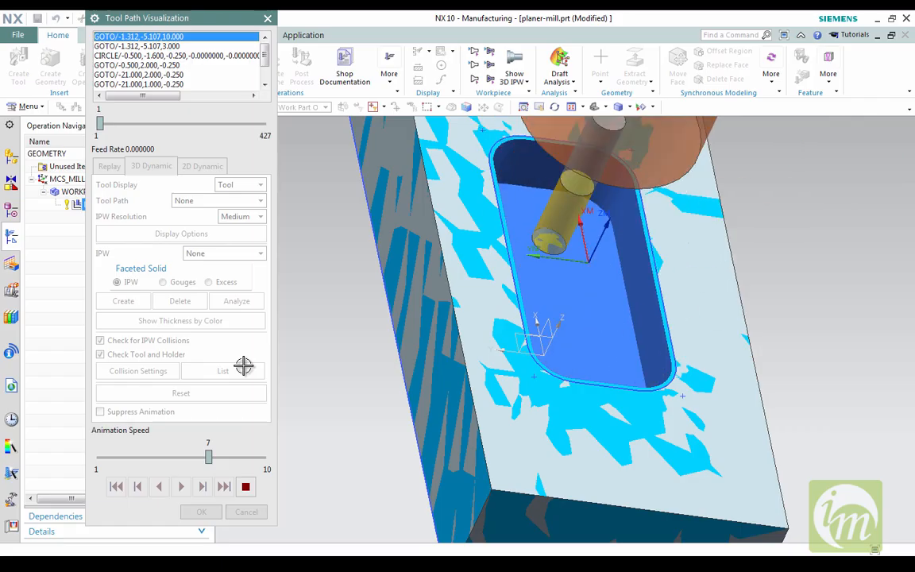
pyautogui.click(247, 488)
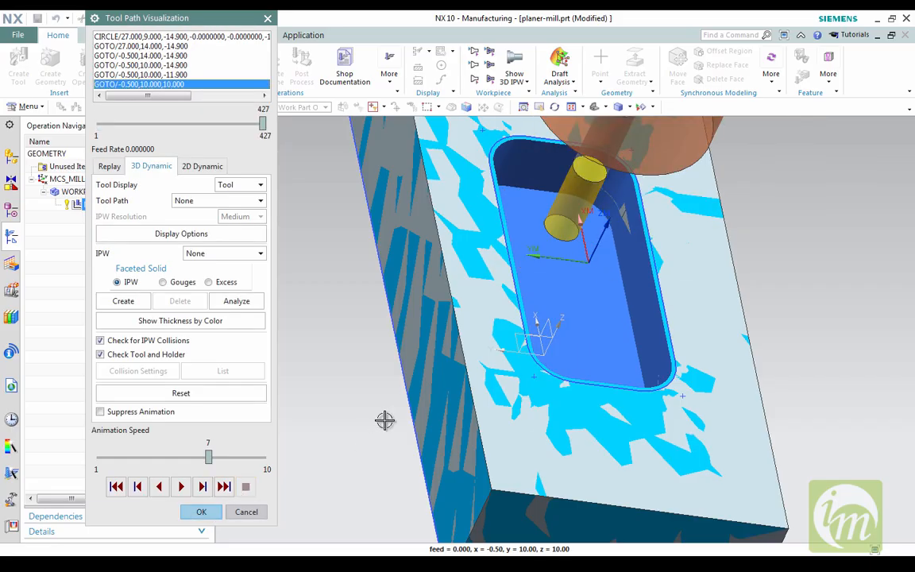
pyautogui.moveTo(402, 389); pyautogui.dragTo(437, 421, button='middle')
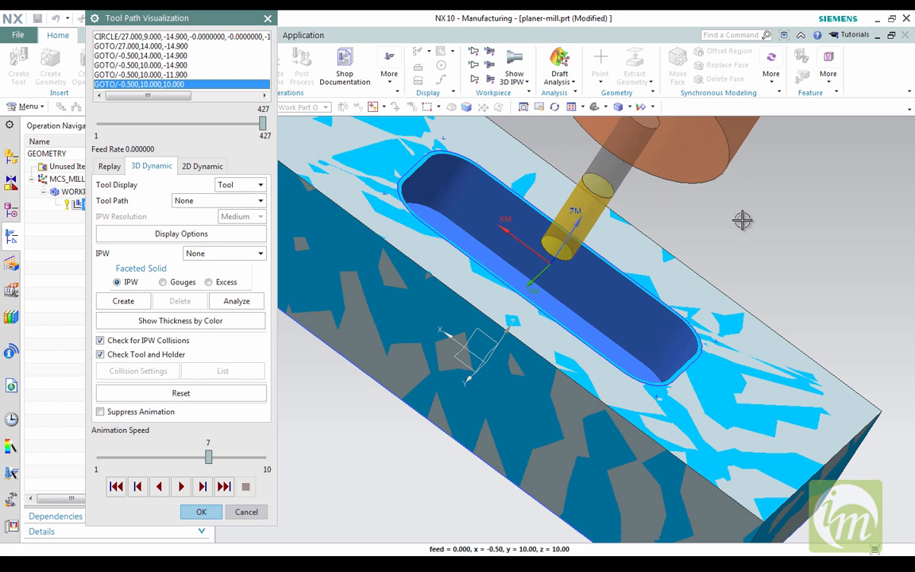
pyautogui.moveTo(732, 181); pyautogui.dragTo(583, 87, button='middle')
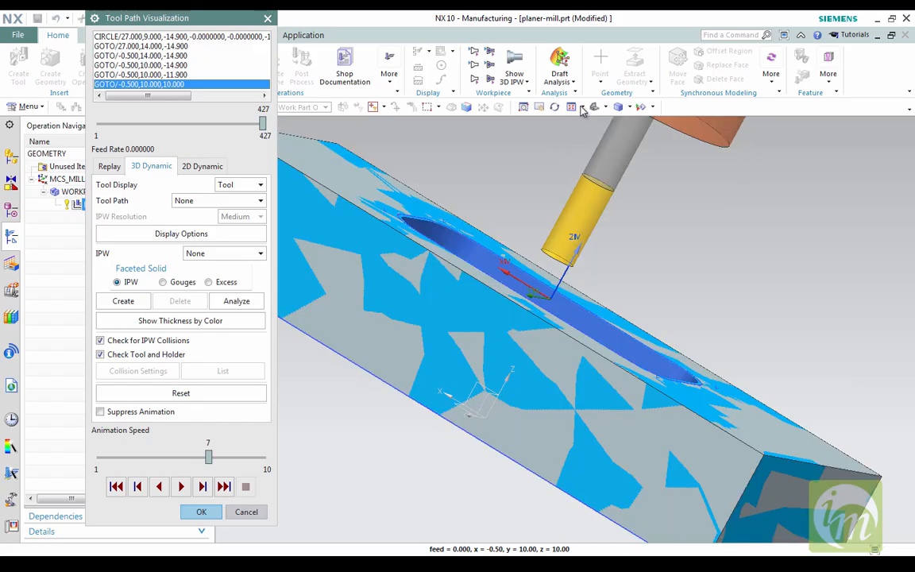
pyautogui.click(583, 108)
pyautogui.click(591, 121)
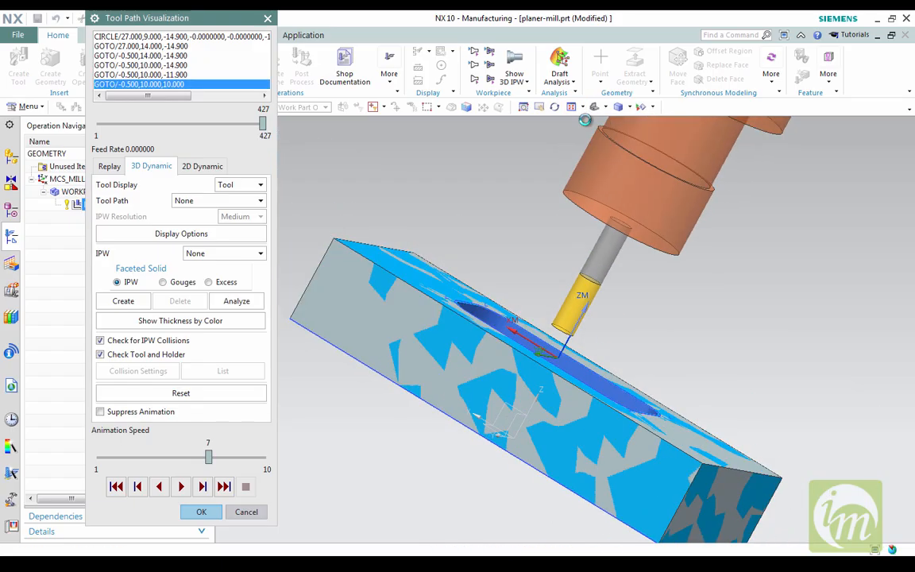
pyautogui.moveTo(608, 262); pyautogui.dragTo(662, 305, button='middle')
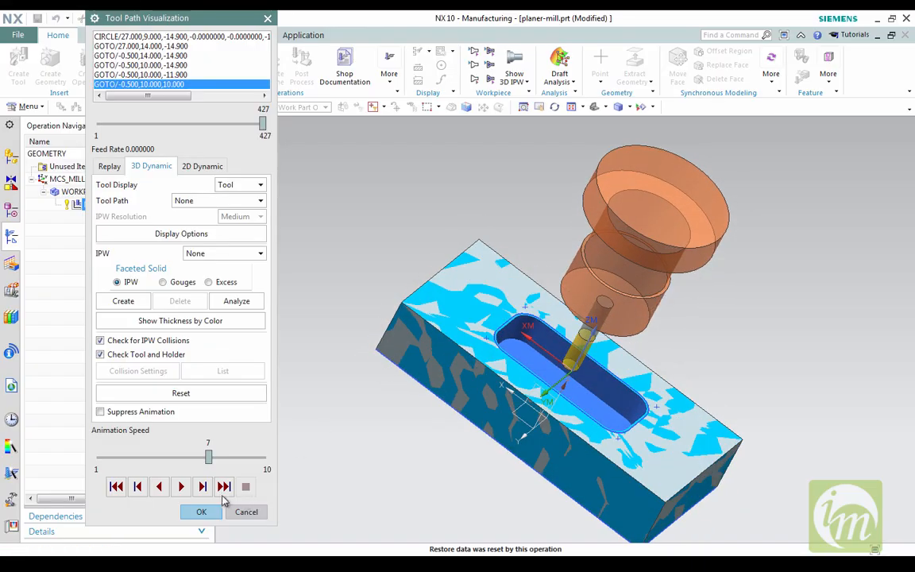
# Play the material-removal simulation backward at animation speed 9, stop it partway and leave the tool path verification
pyautogui.moveTo(211, 462); pyautogui.dragTo(249, 463)
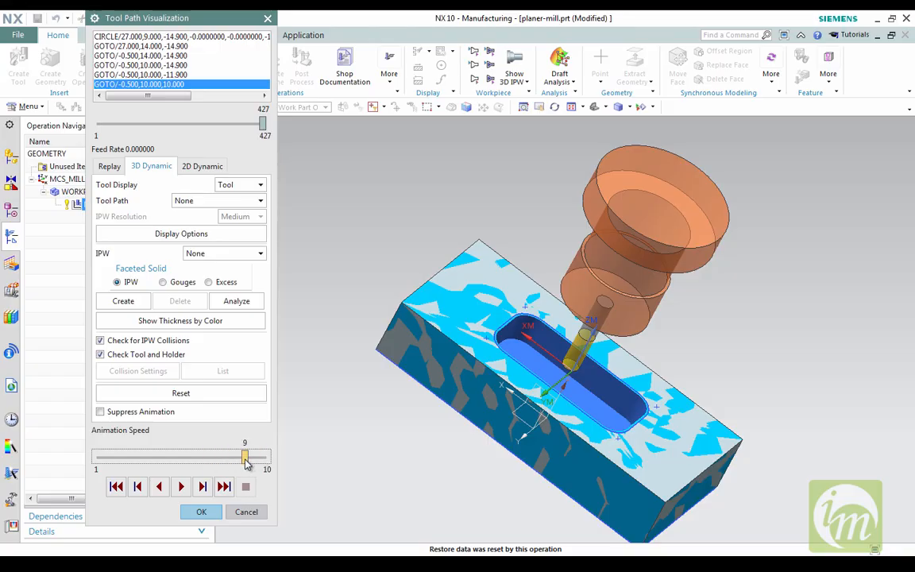
pyautogui.click(159, 488)
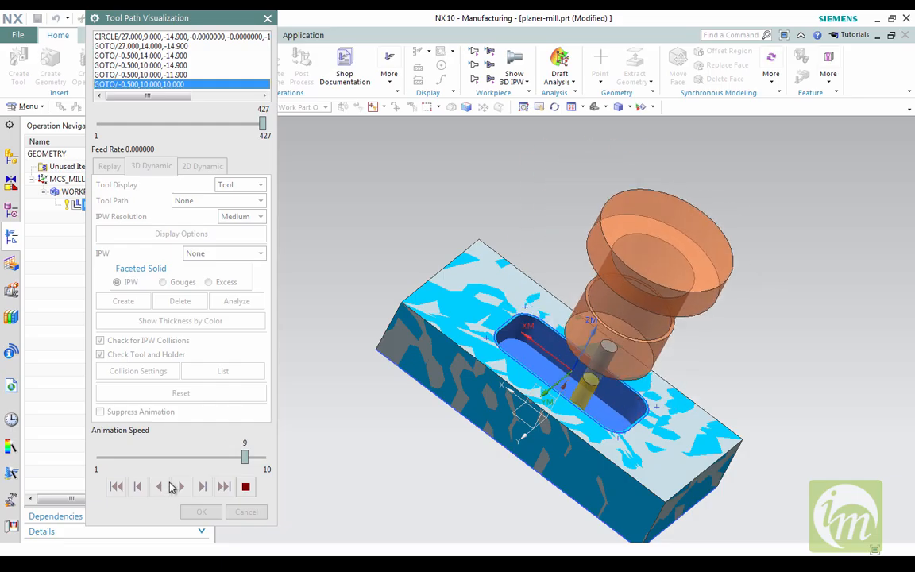
pyautogui.click(245, 486)
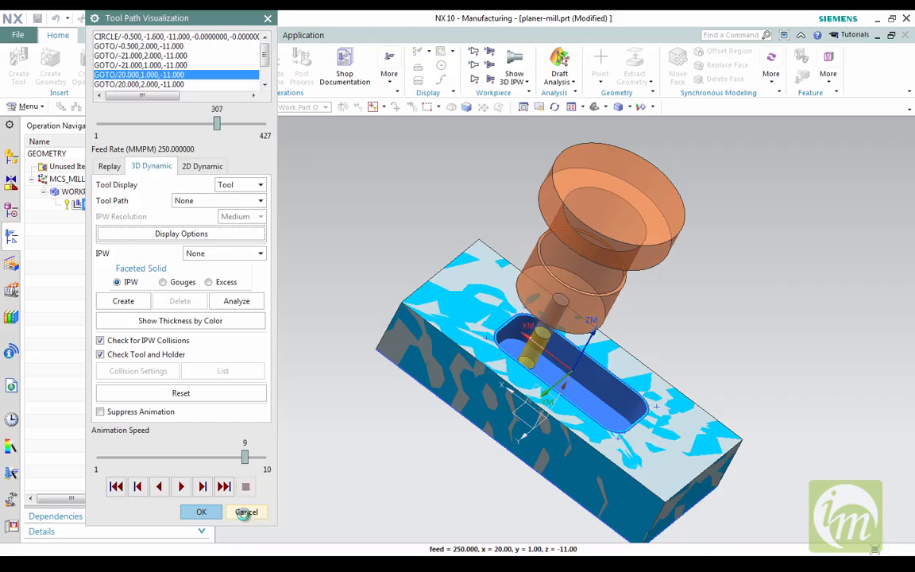
pyautogui.click(246, 512)
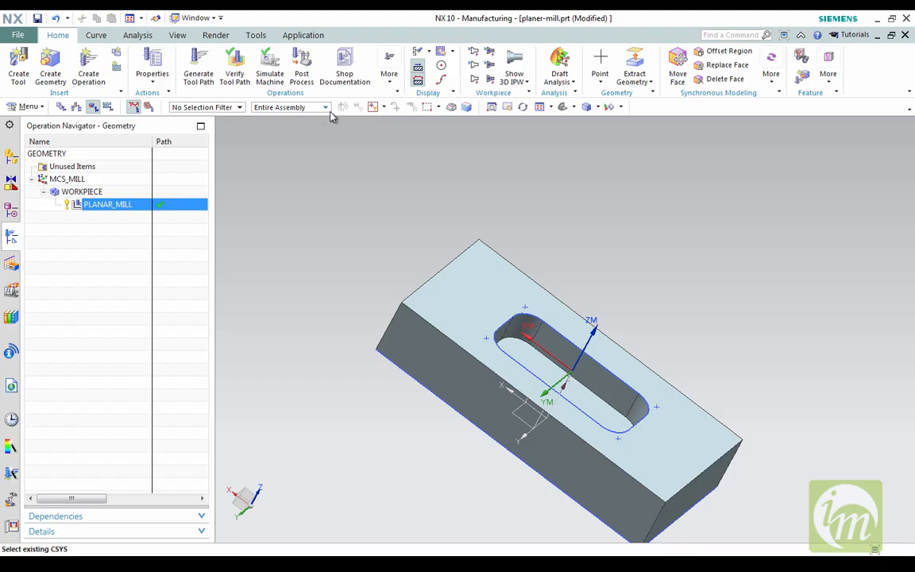
# Postprocess the Planar Mill operation with the MILL_3_AXIS postprocessor, keeping the planer-mill output file and listing the generated code
pyautogui.click(305, 82)
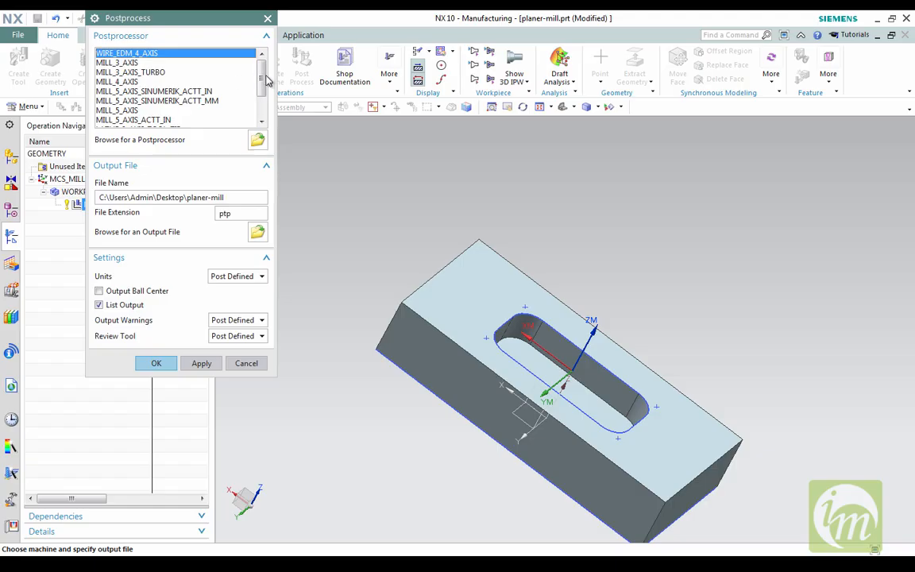
pyautogui.moveTo(262, 73)
pyautogui.mouseDown()
pyautogui.moveTo(268, 115)
pyautogui.moveTo(268, 73)
pyautogui.mouseUp()
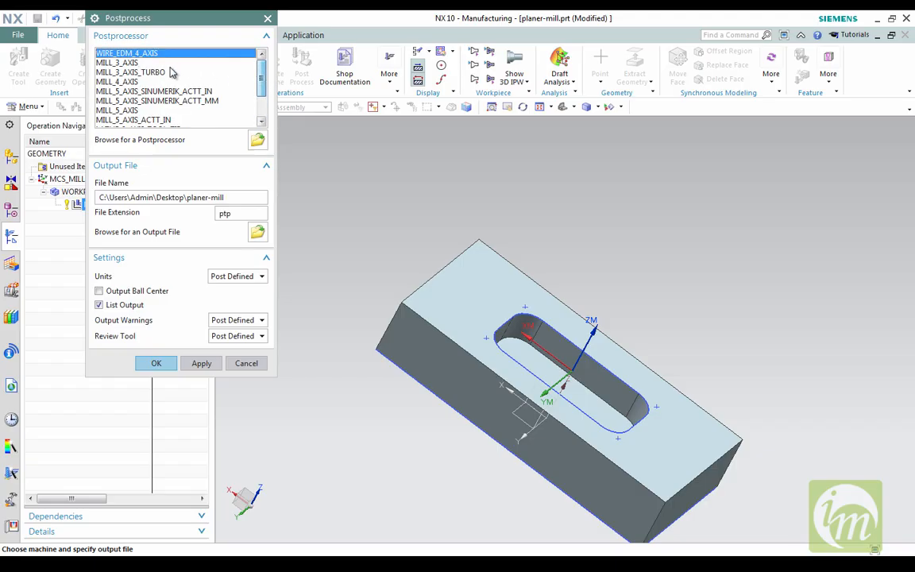
pyautogui.click(110, 64)
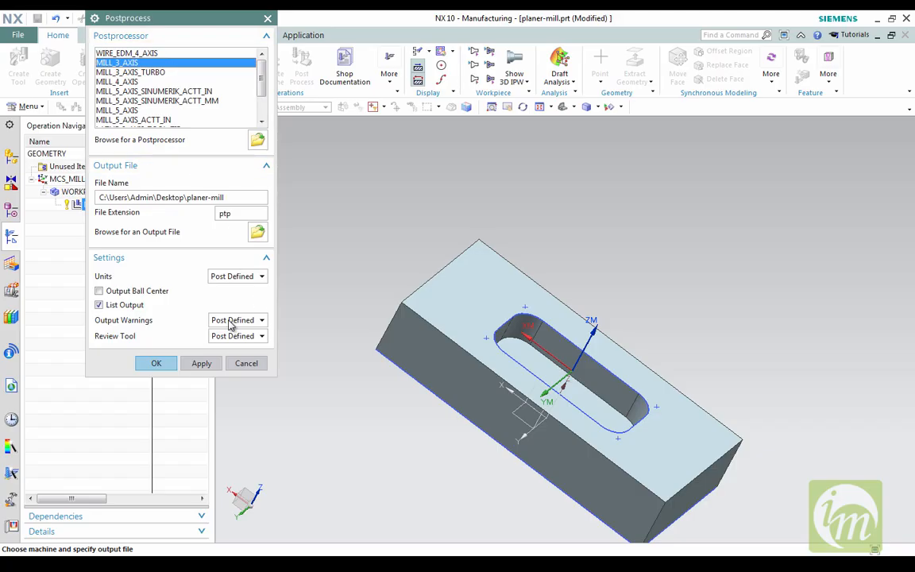
pyautogui.click(202, 363)
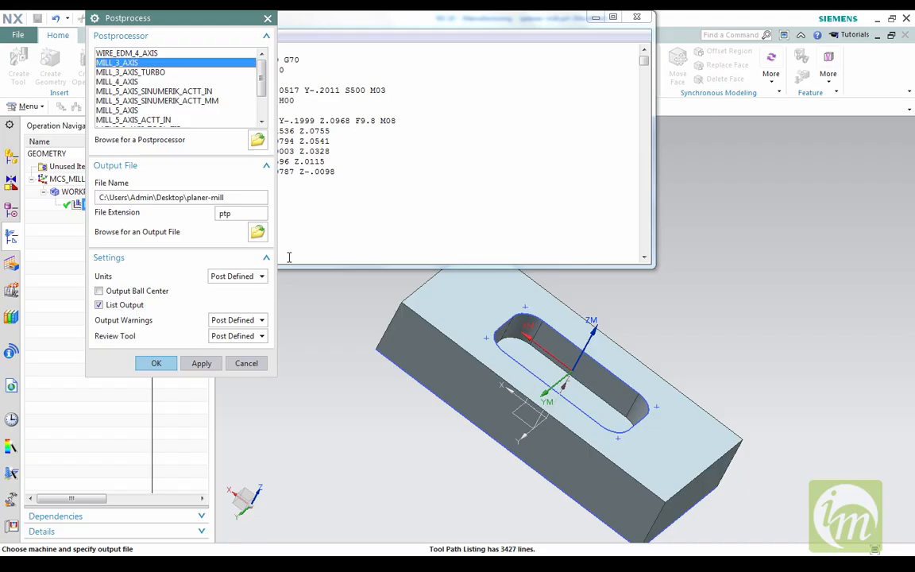
pyautogui.click(155, 363)
pyautogui.click(514, 326)
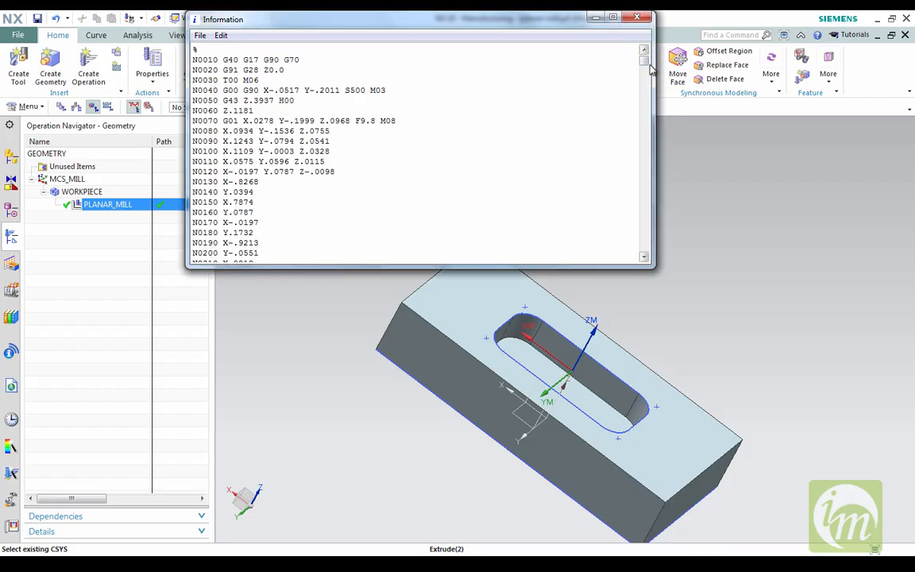
# Save the G-code listing to the Desktop as a text file named 1 and close the listing
pyautogui.moveTo(645, 69); pyautogui.dragTo(561, 46)
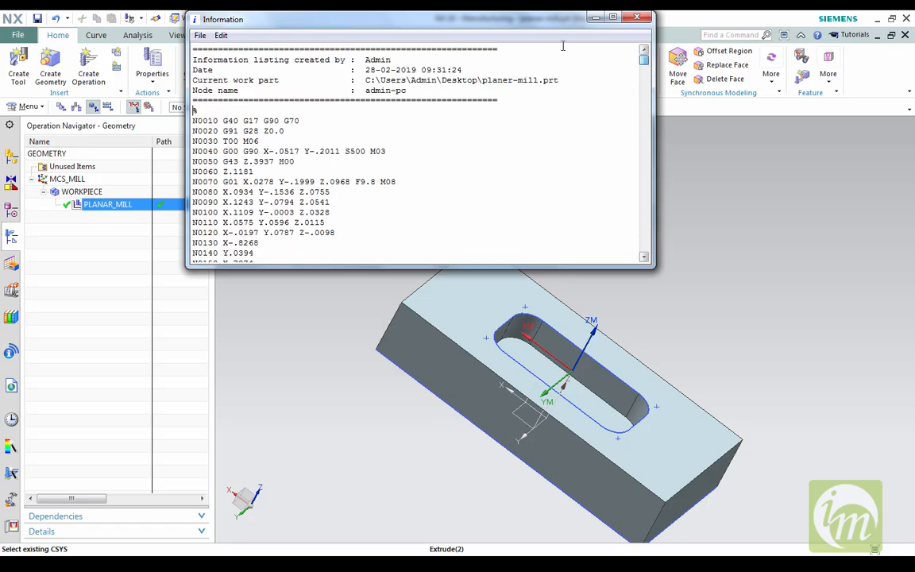
pyautogui.click(198, 36)
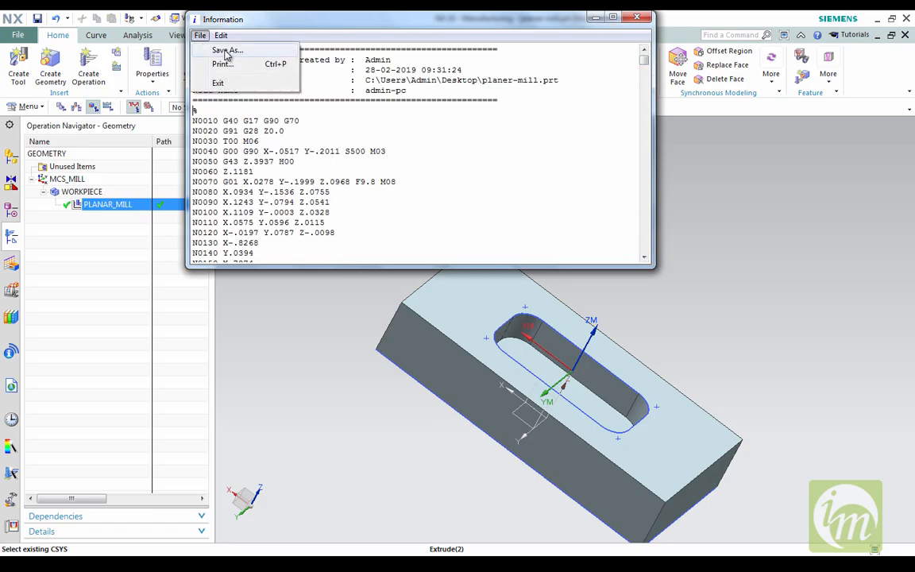
pyautogui.click(230, 50)
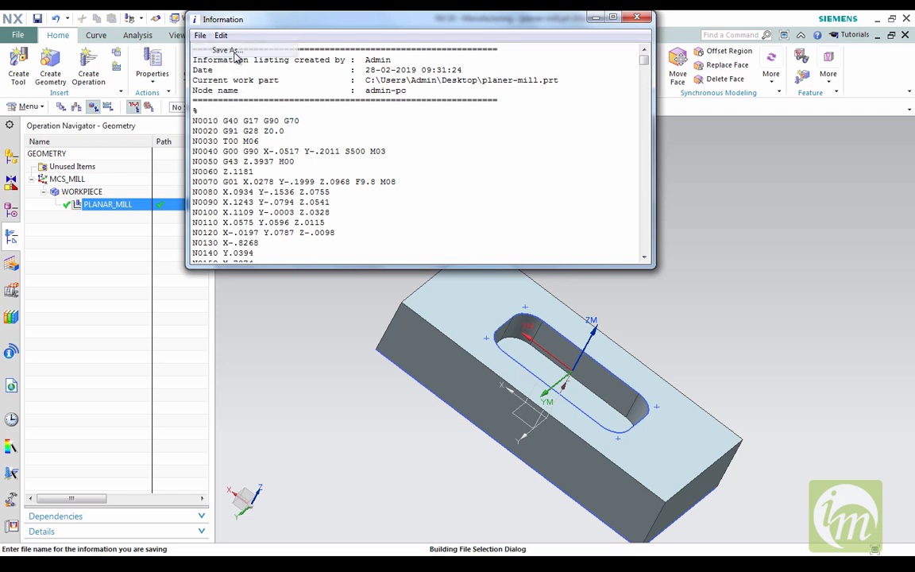
pyautogui.click(274, 105)
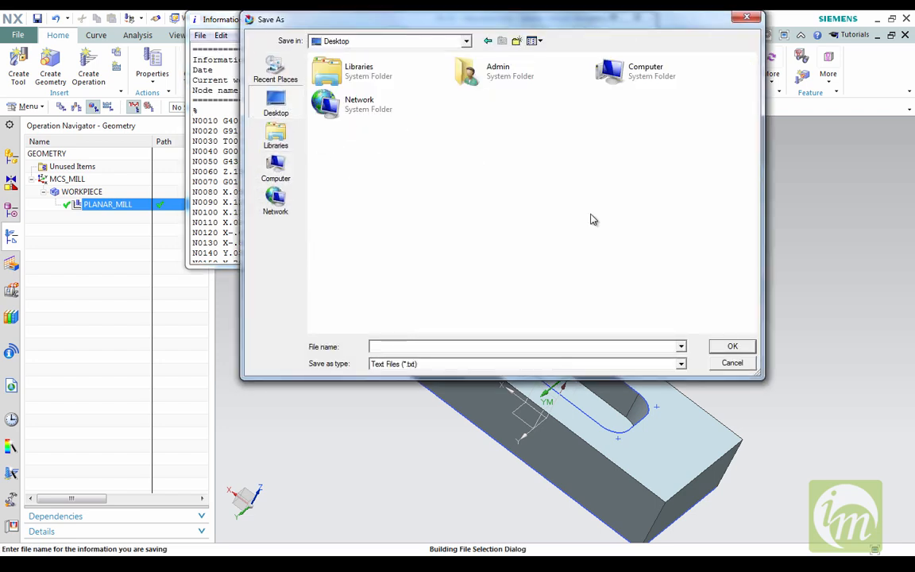
pyautogui.click(681, 364)
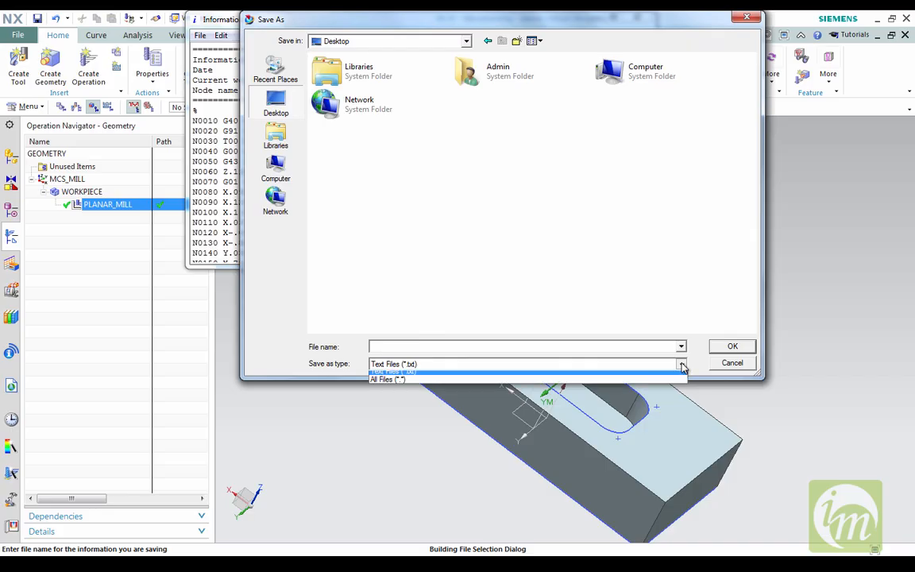
pyautogui.click(536, 370)
pyautogui.click(583, 346)
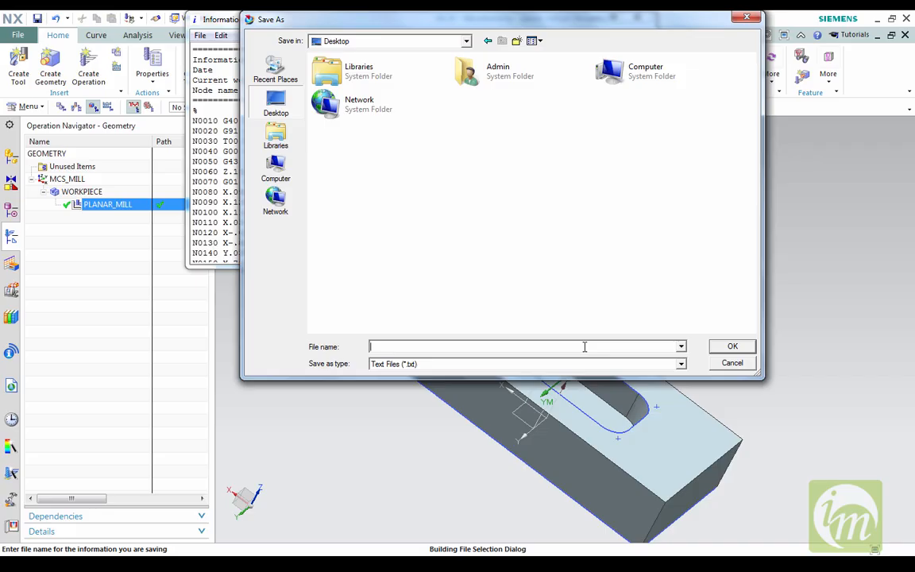
pyautogui.write('1')
pyautogui.click(729, 346)
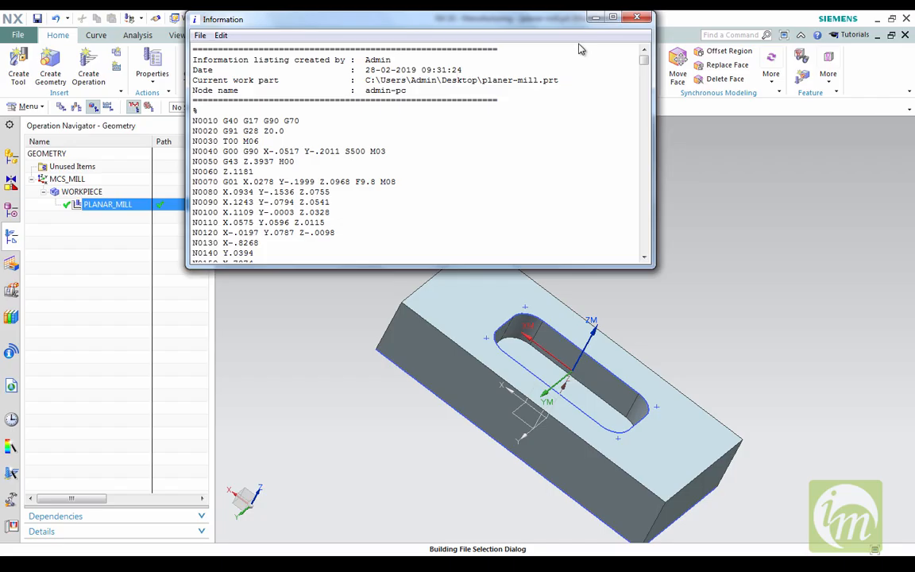
pyautogui.click(636, 17)
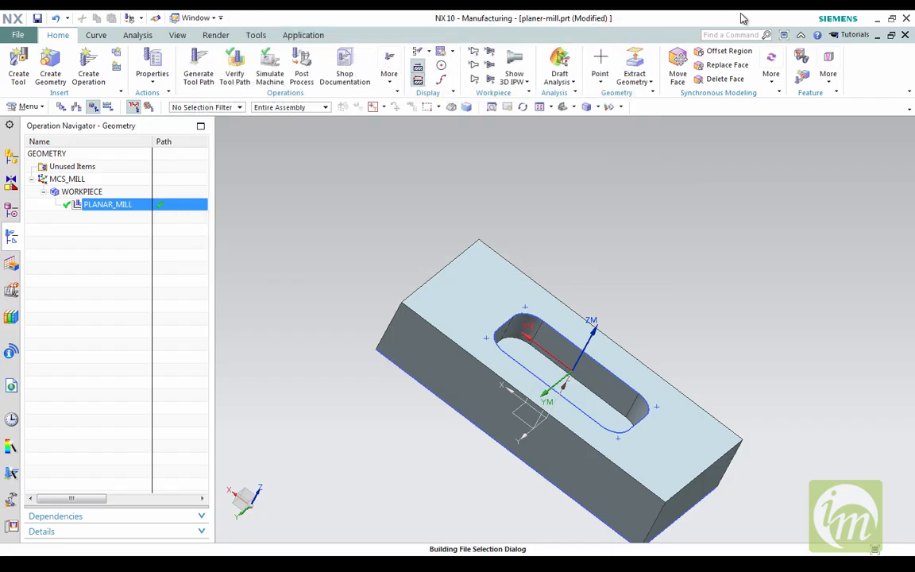
# Switch to the desktop, open the saved file 1 in Notepad, examine its G-code lines and close it
pyautogui.click(867, 21)
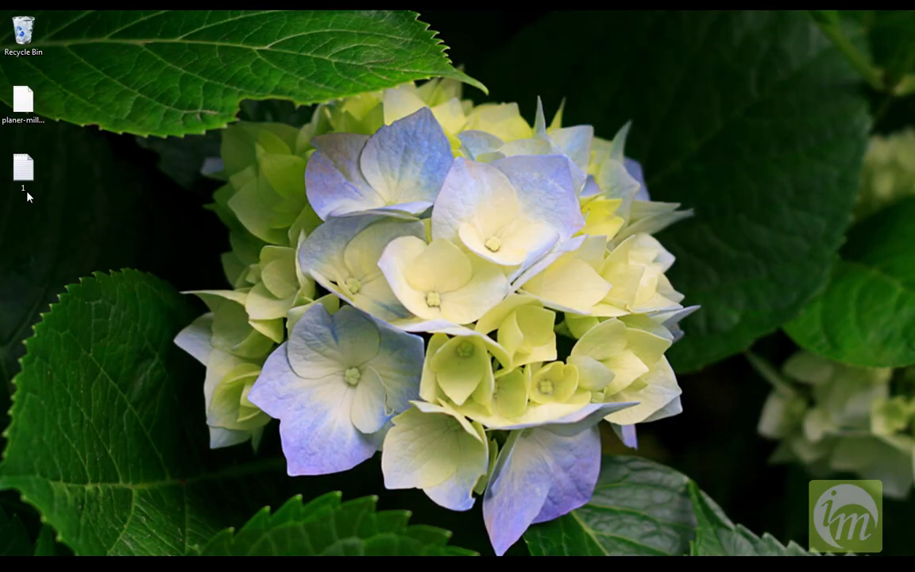
pyautogui.doubleClick(31, 174)
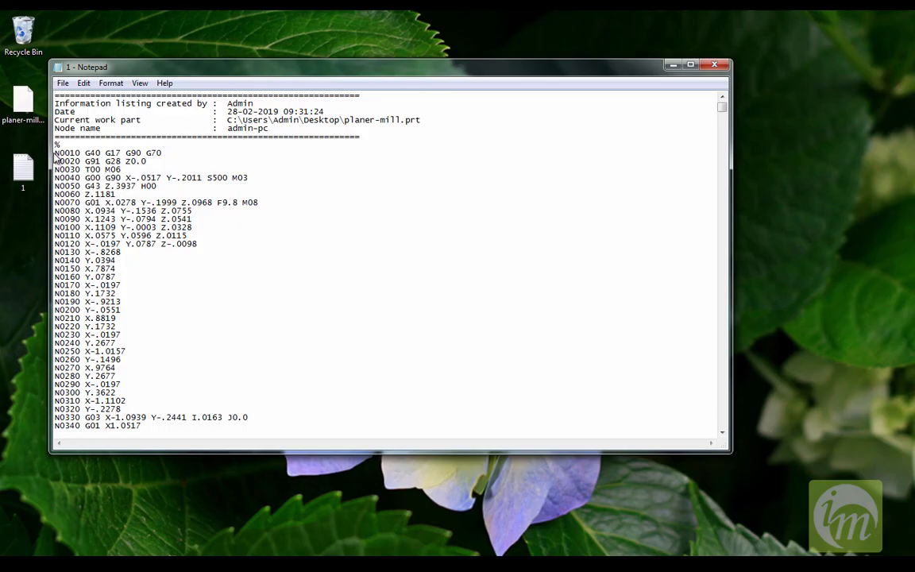
pyautogui.moveTo(55, 149); pyautogui.dragTo(272, 416)
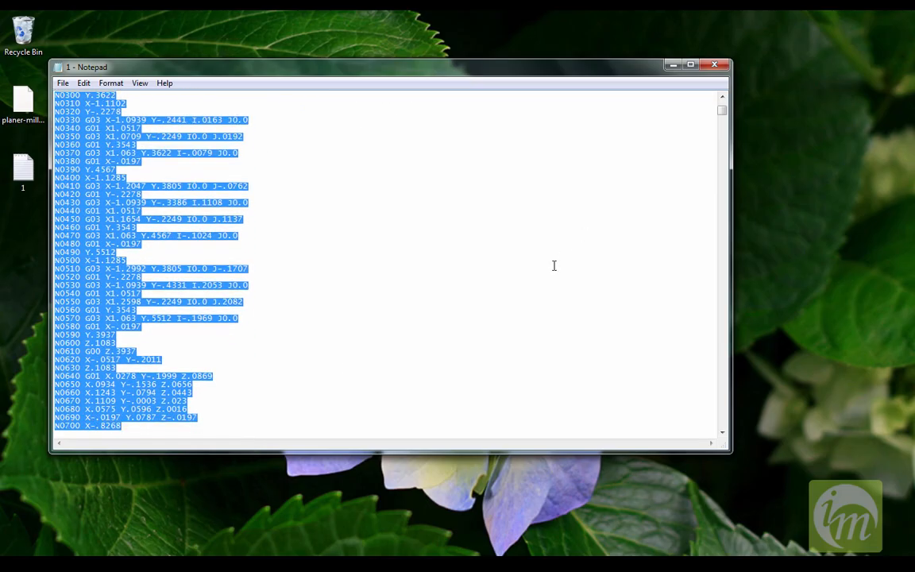
pyautogui.click(716, 67)
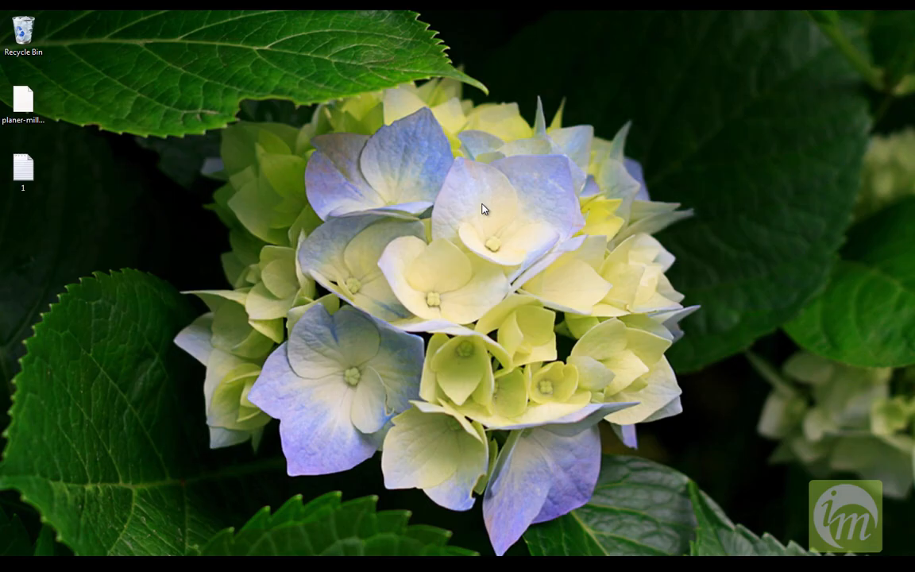